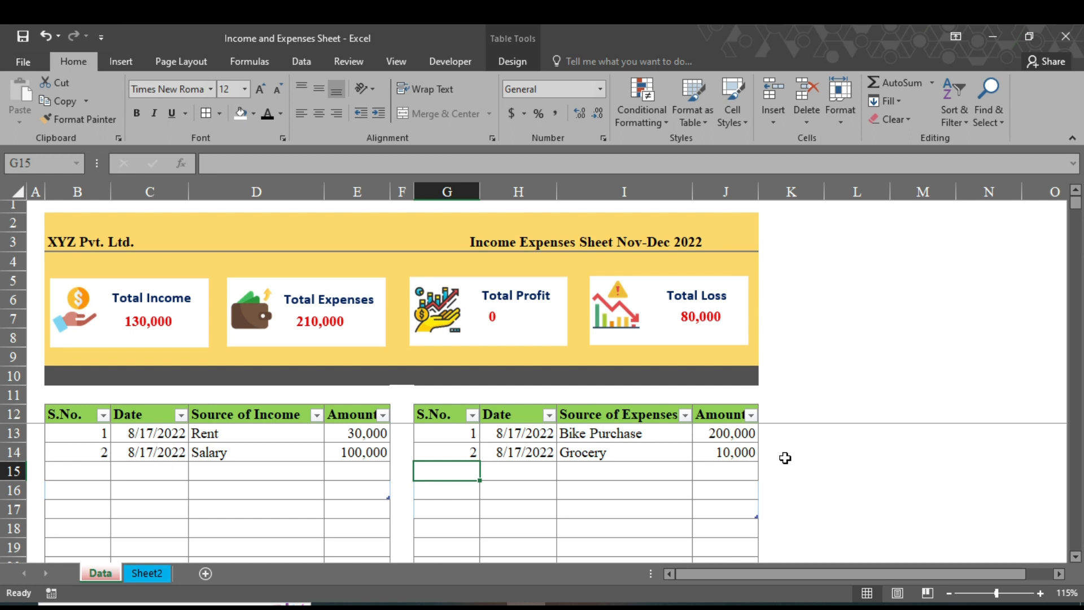
Log expense rows 3 (Mobile recharge, 5000) and 4 (Petrol, 4000), each with today's date.
type("3")
key("Tab")
key("ctrl+semicolon")
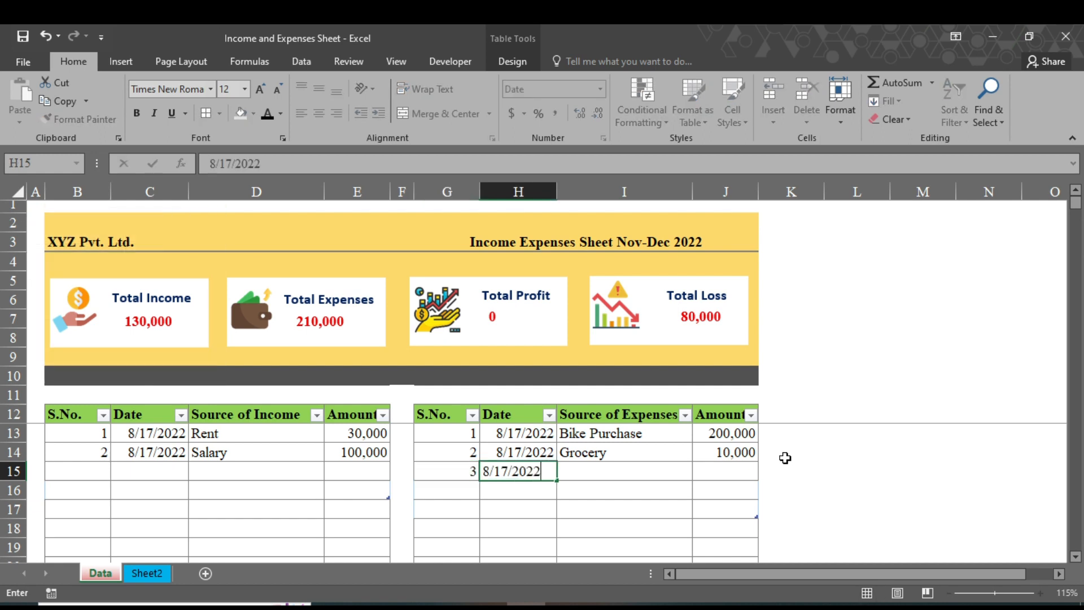
key("Tab")
type("Mobile recharge")
key("Tab")
type("5000")
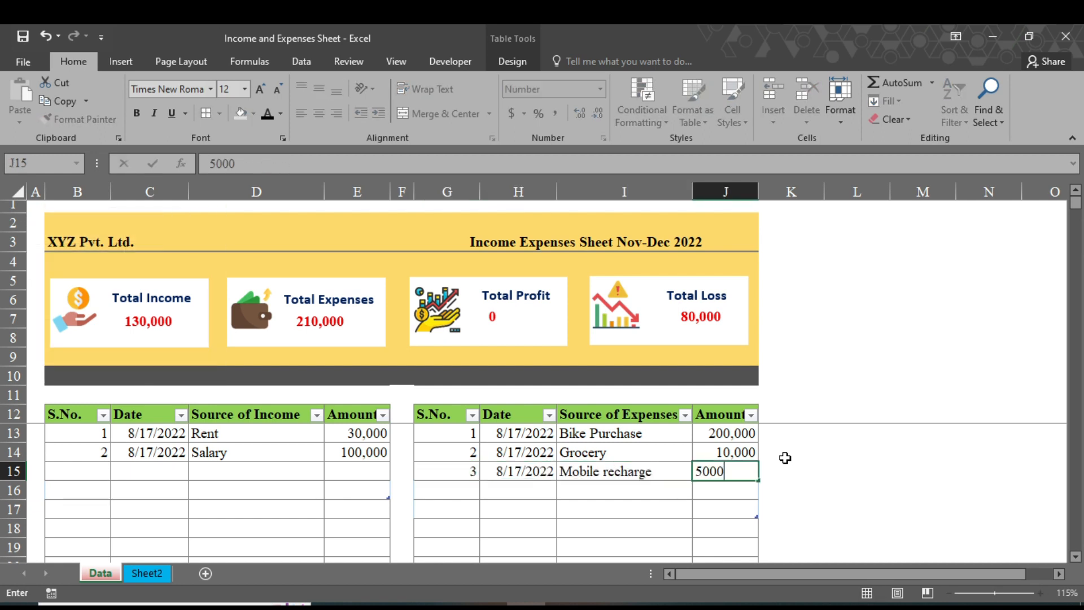
key("Return")
type("4")
key("Tab")
key("ctrl+semicolon")
key("Tab")
type("Petrol")
key("Tab")
type("4000")
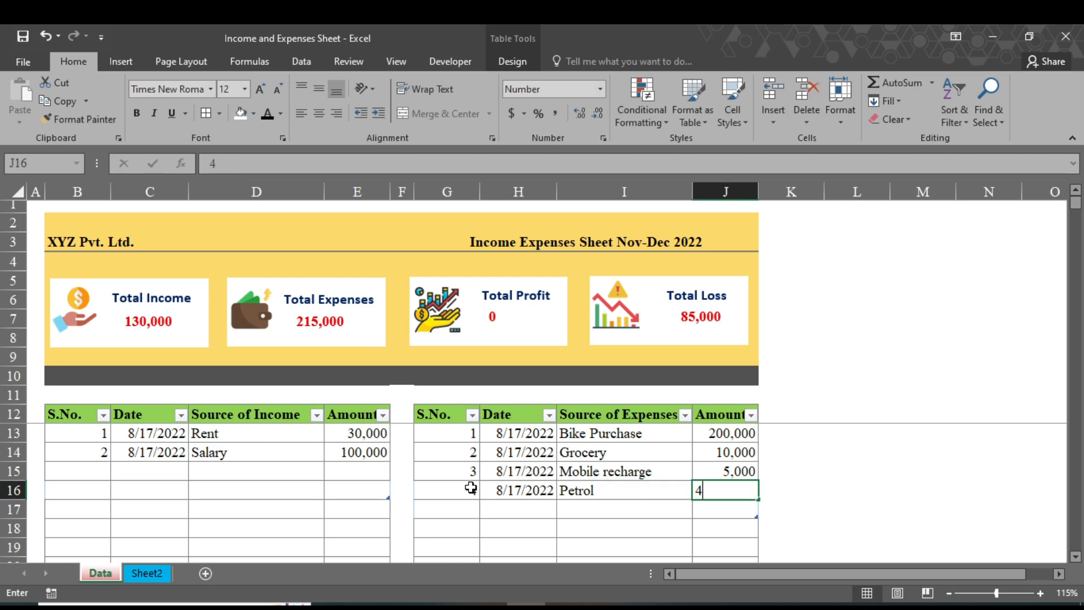
key("Return")
Add expense row 5: Cable recharge for 2000, dated today.
type("5")
key("Tab")
key("ctrl+semicolon")
key("Tab")
type("Cable recharge")
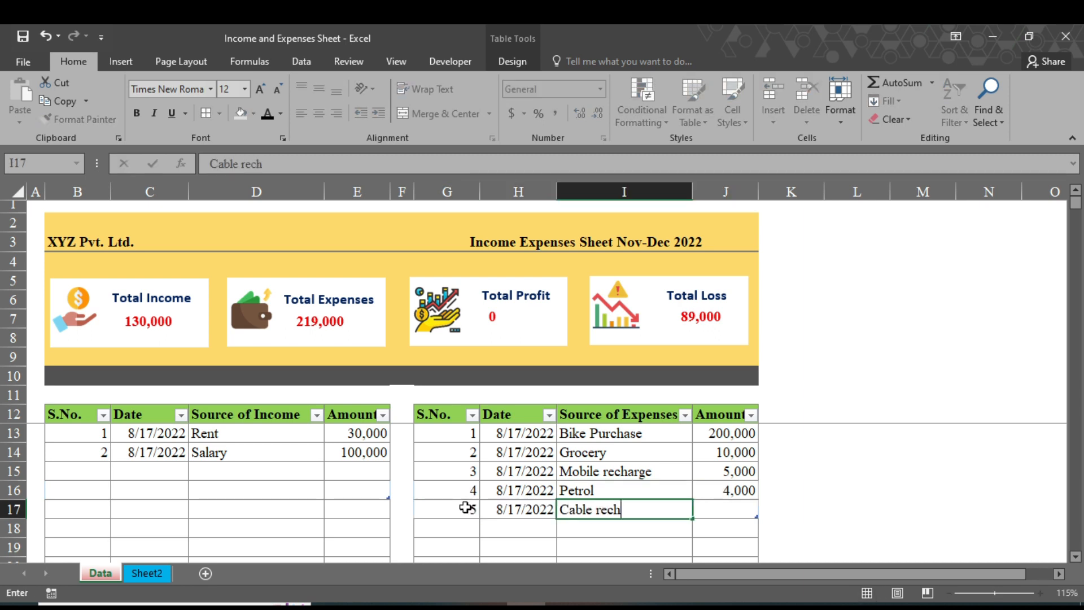
key("Tab")
type("2000")
key("Return")
Log income rows 3 (Old Machinery, 50000) and 4 (Business, 50,000), each dated today.
left_click(101, 473)
type("3")
key("Tab")
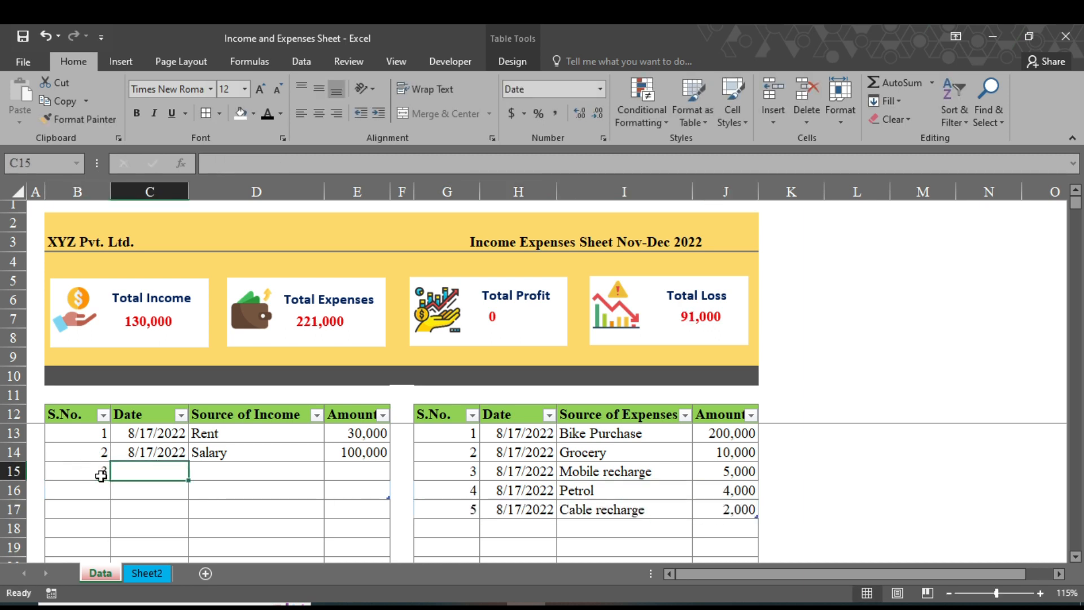
key("ctrl+semicolon")
key("Tab")
type("Old Machinery")
key("Tab")
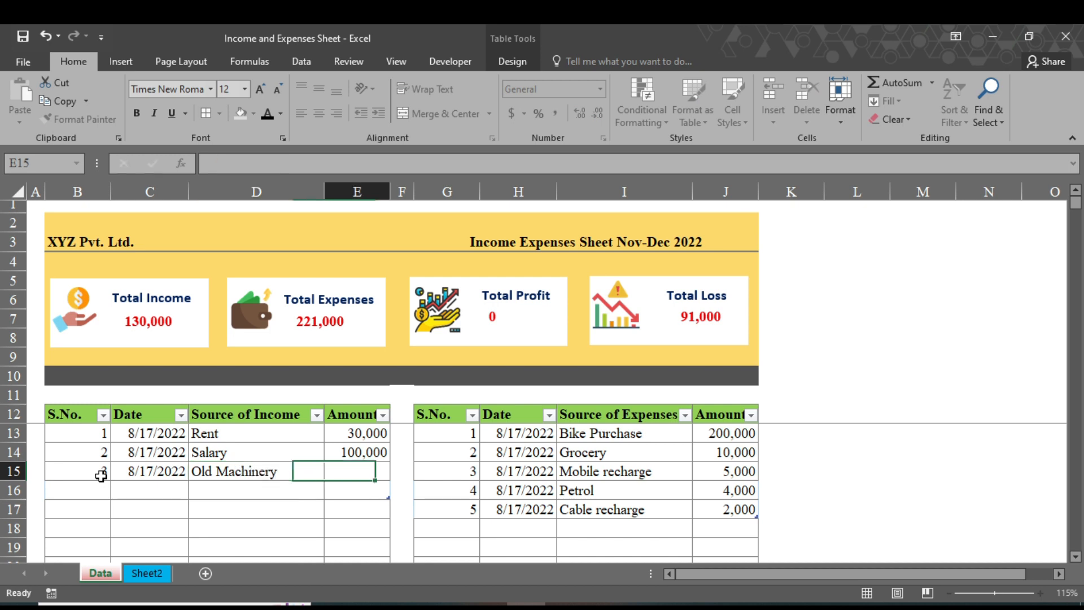
type("50000")
key("Return")
left_click(98, 485)
type("4")
key("Tab")
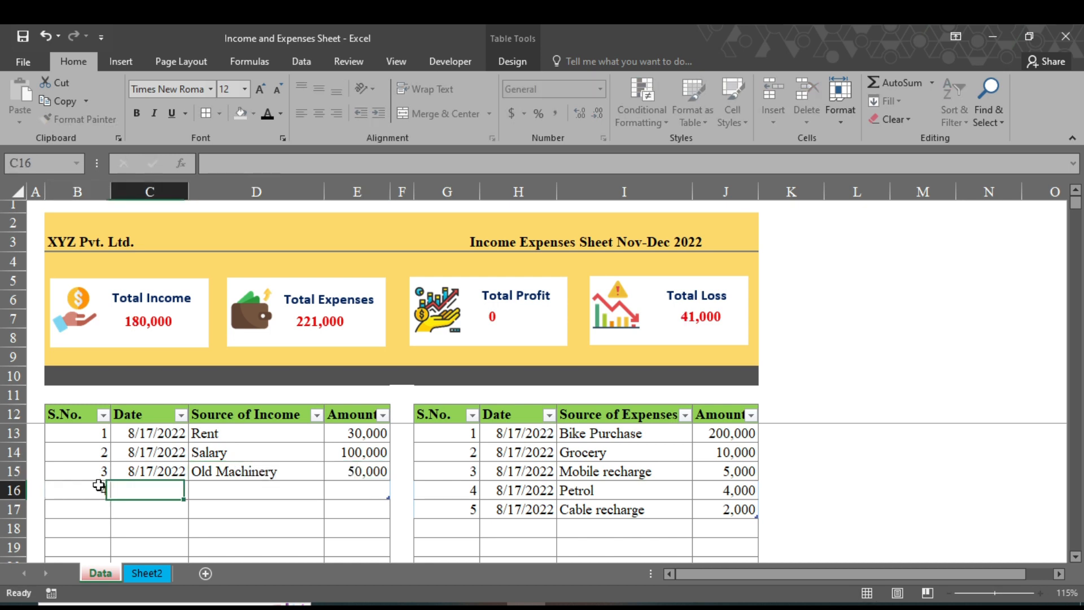
key("ctrl+semicolon")
key("Tab")
type("Business")
key("Tab")
type("50,000")
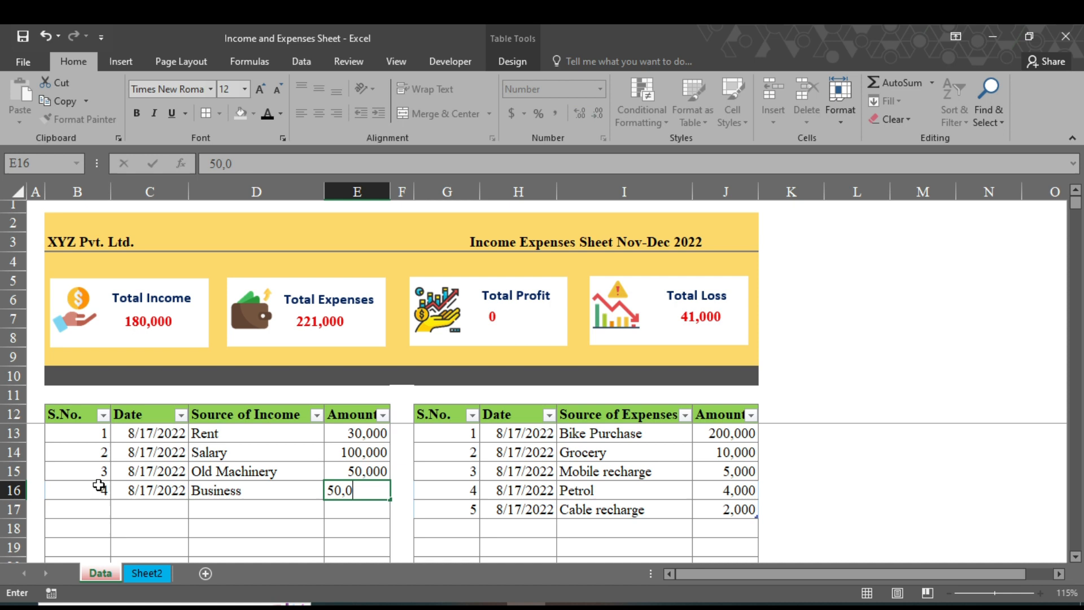
key("Return")
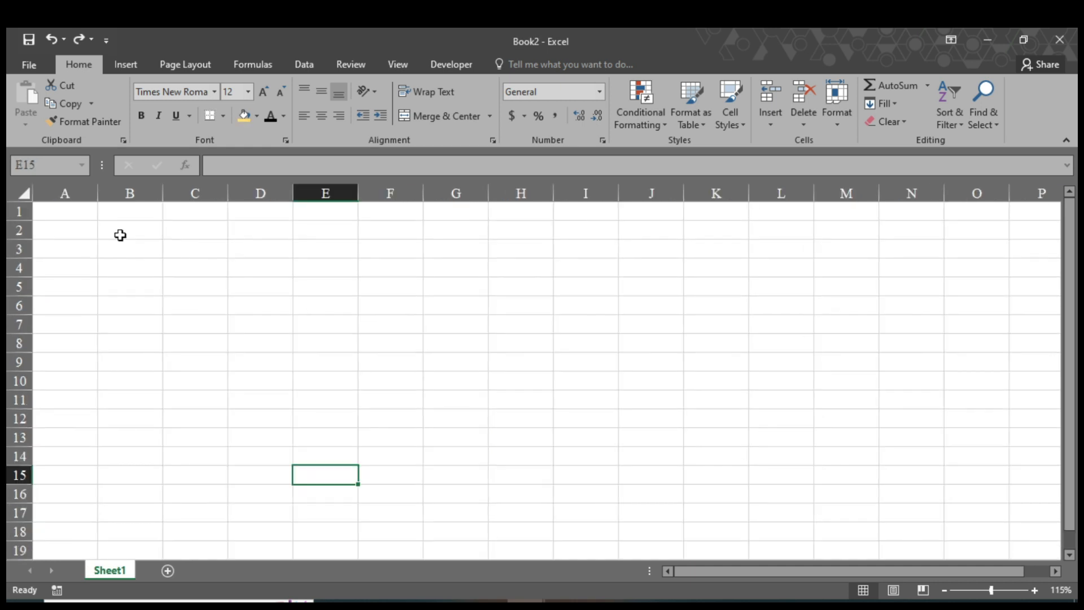
Shade the banner area B2:J9 gold.
mouse_move(120, 233)
left_mouse_down()
mouse_move(350, 322)
mouse_move(547, 358)
mouse_move(647, 361)
left_mouse_up()
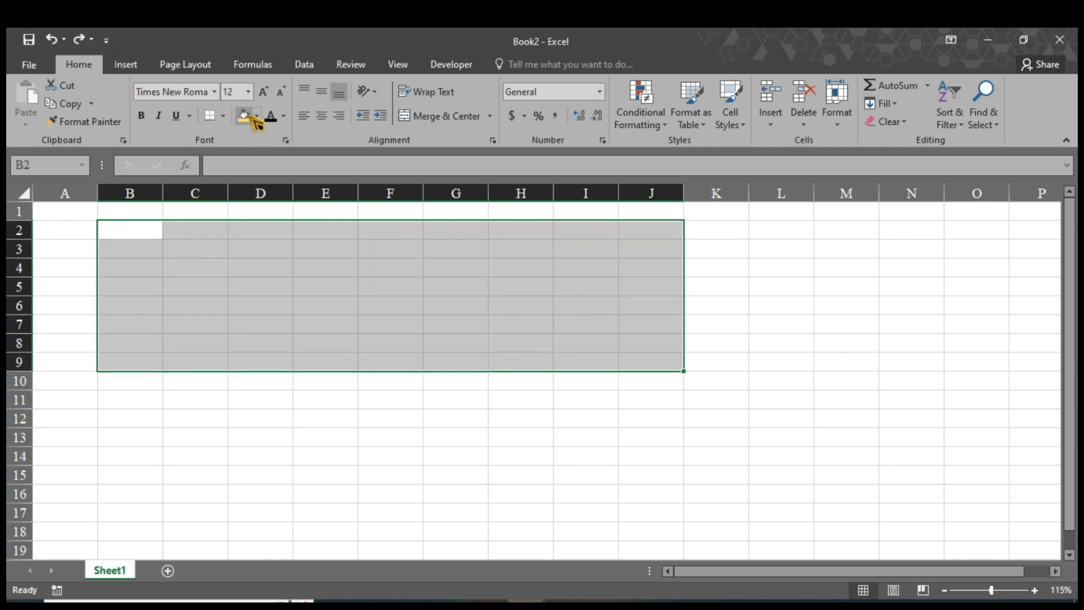
left_click(257, 116)
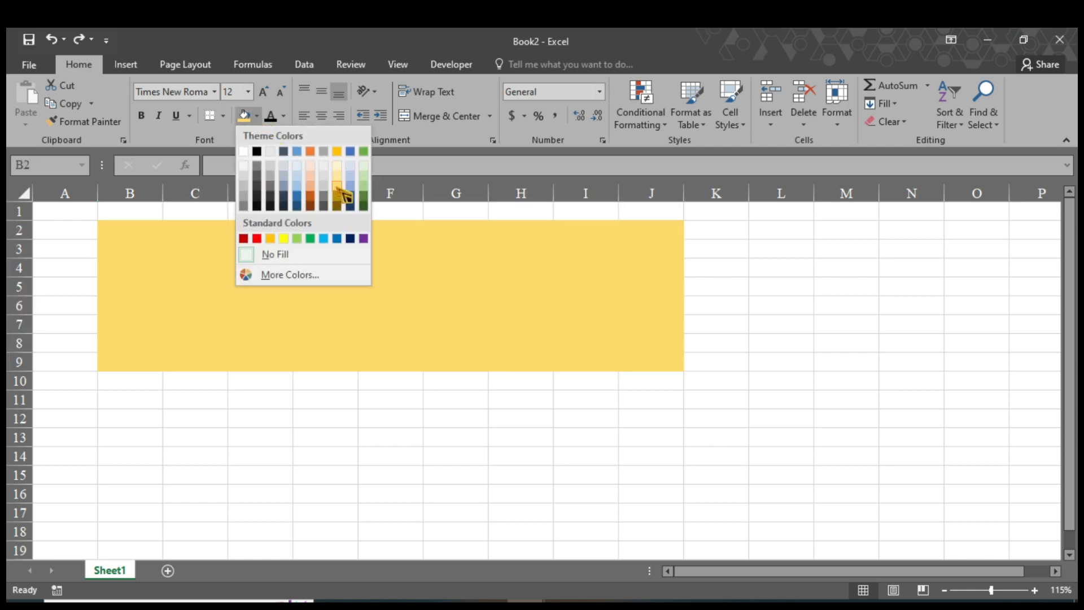
left_click(340, 191)
Shade the strip B10:J10 dark grey beneath the banner.
left_click(141, 384)
left_click_drag(141, 384, 628, 386)
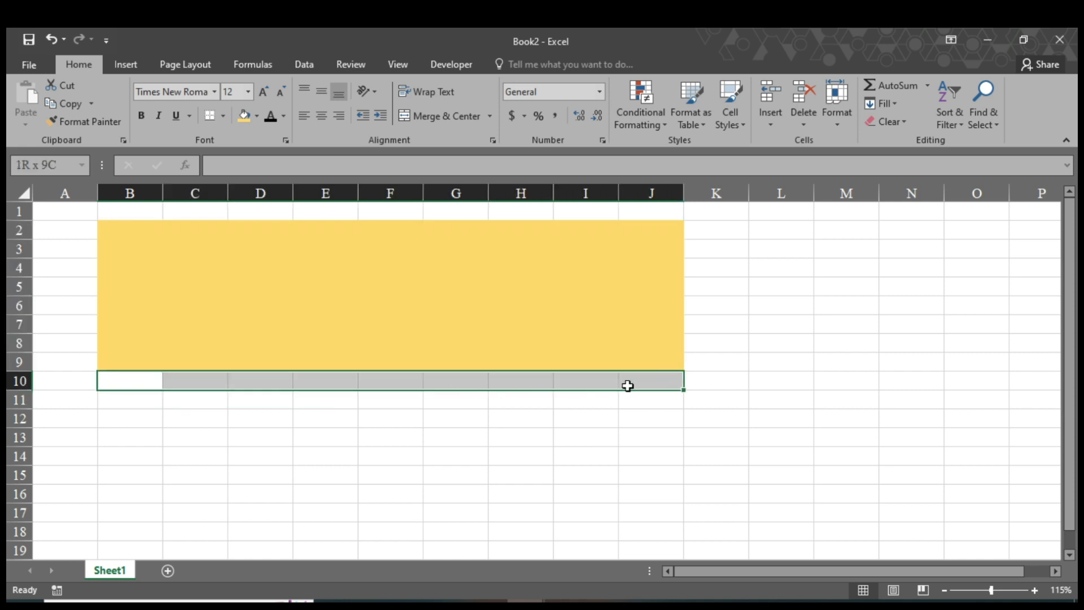
left_click(257, 115)
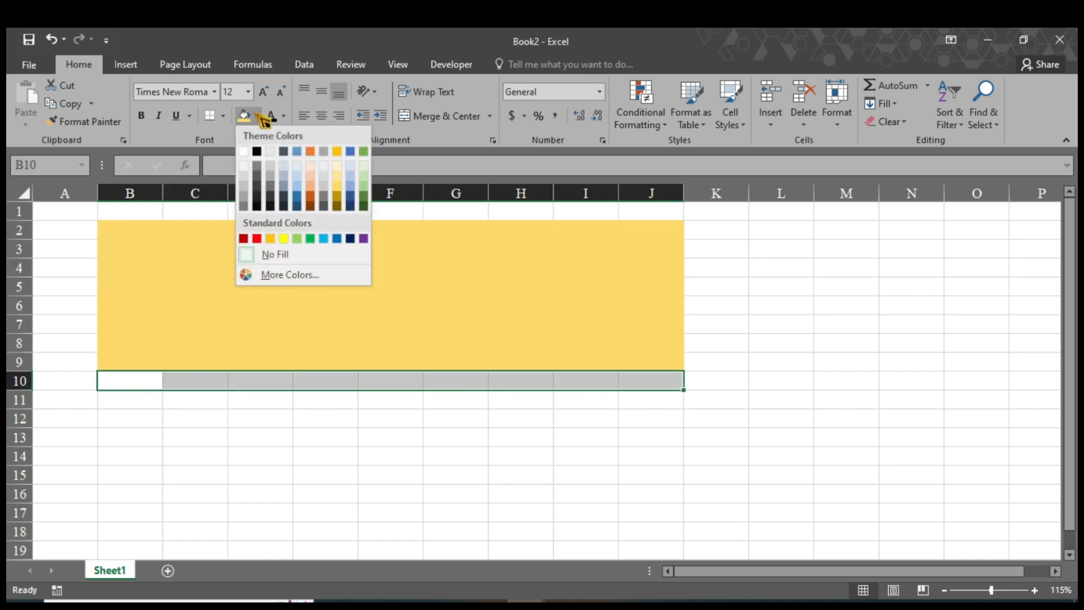
left_click(324, 197)
left_click(325, 436)
left_click_drag(114, 247, 198, 250)
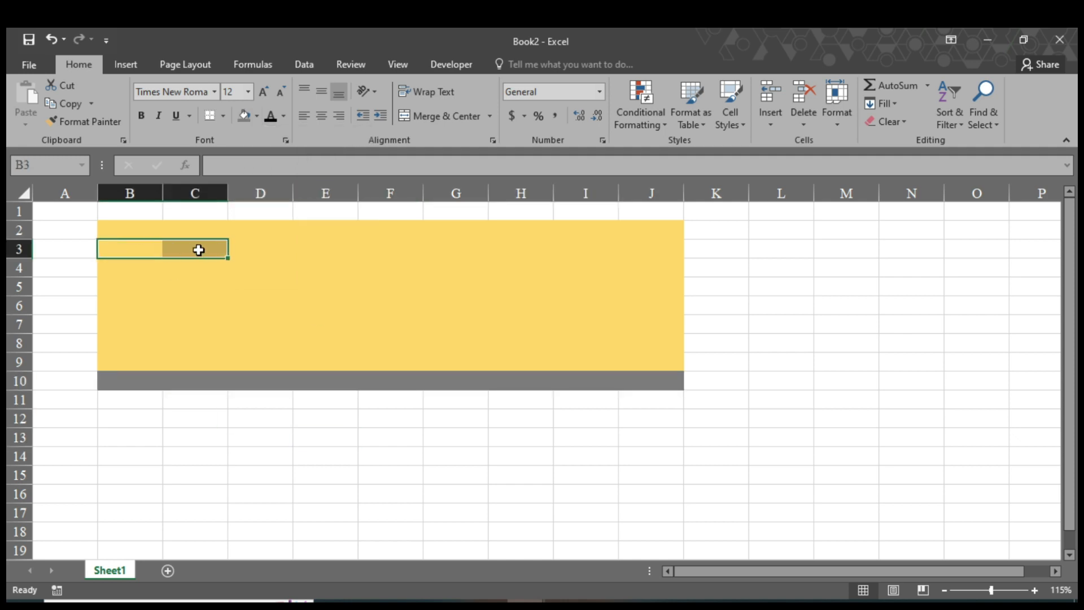
Merge B3:C3 and enter XYZ Pvt.Ltd., aligned left.
left_click(425, 116)
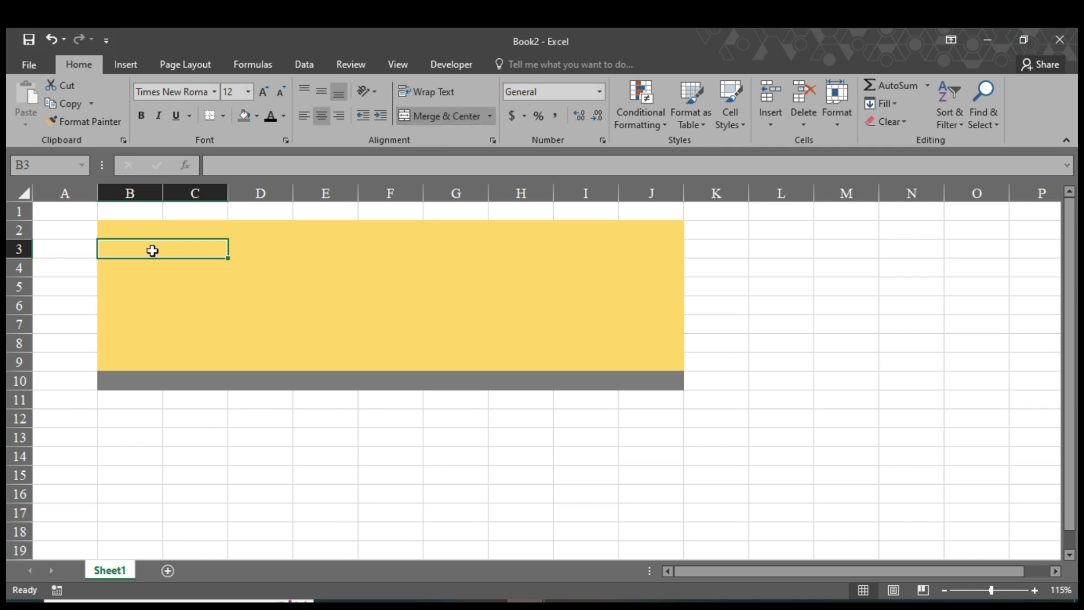
type("XYZ Pvt.Ltd.")
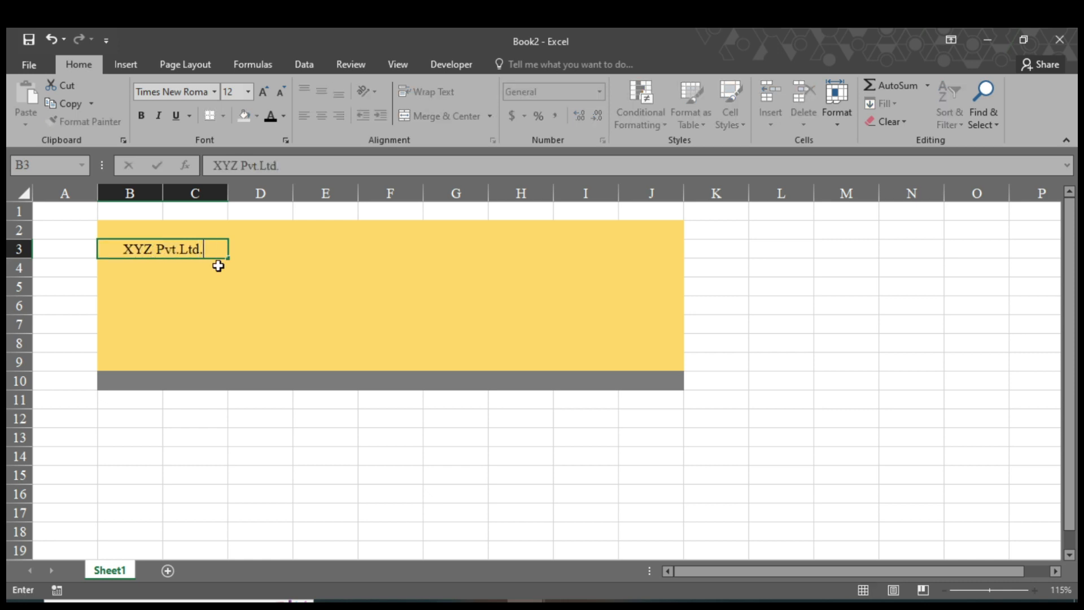
left_click(304, 116)
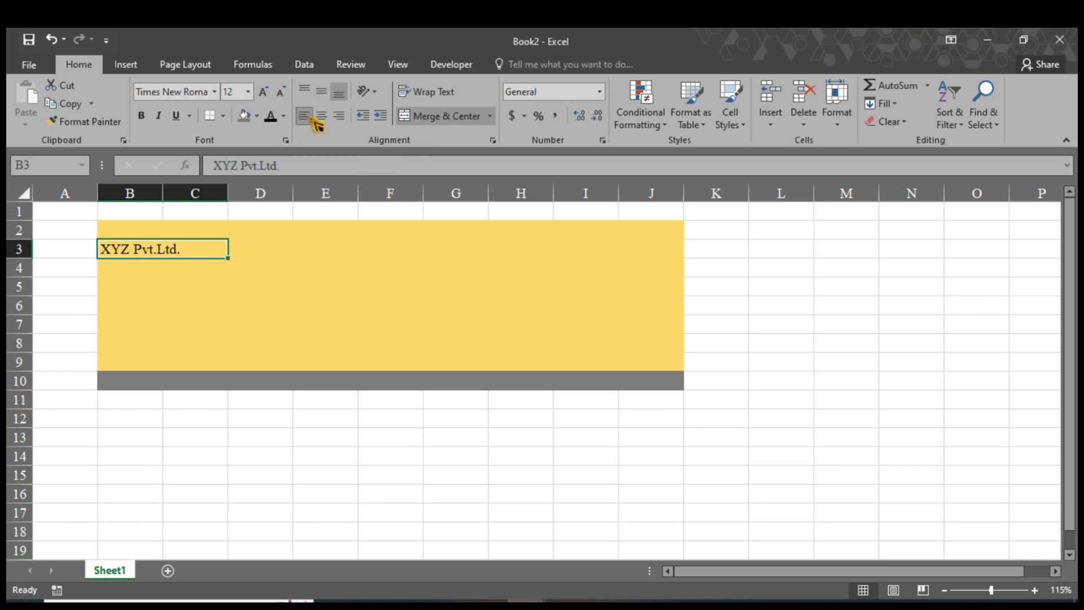
Merge G3:J3 and type the title 'Income & Expenses Sheet Jan-Feb 2022'.
left_click(504, 255)
left_click_drag(480, 251, 663, 251)
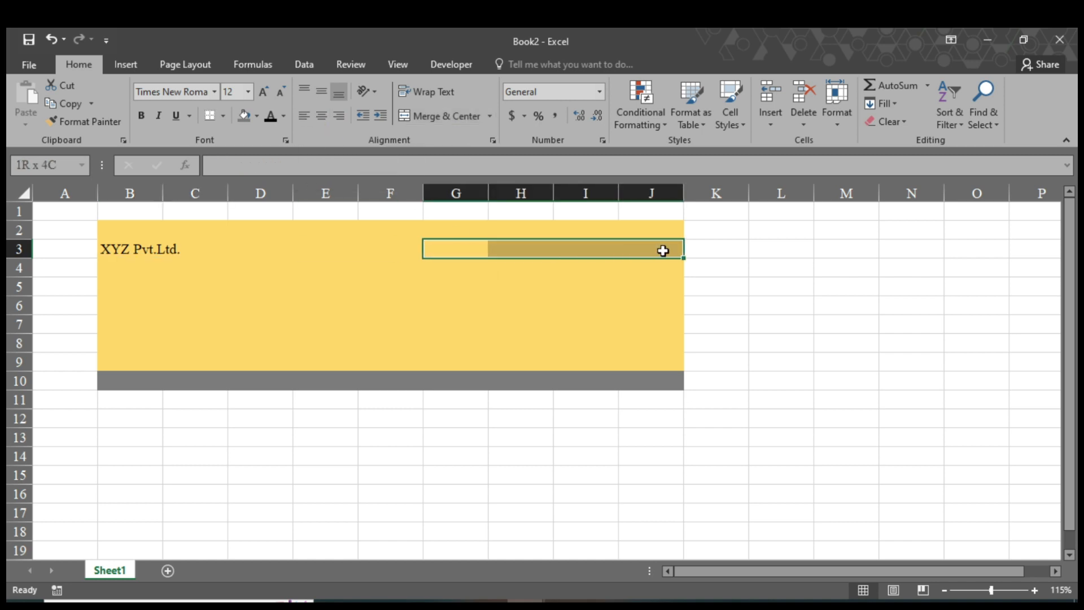
left_click(478, 121)
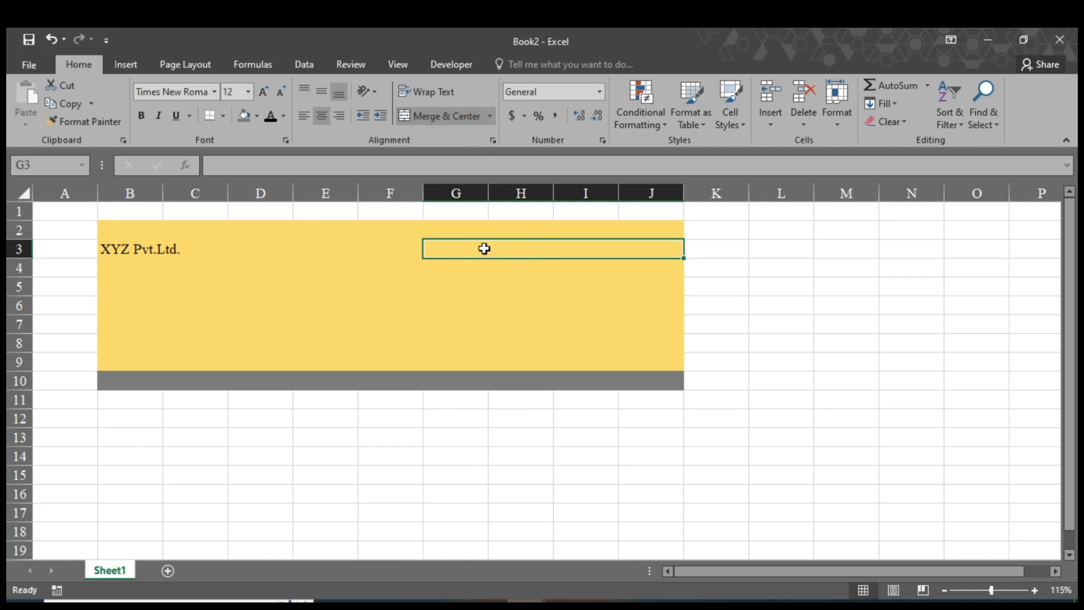
type("Income & Expenses Sheet")
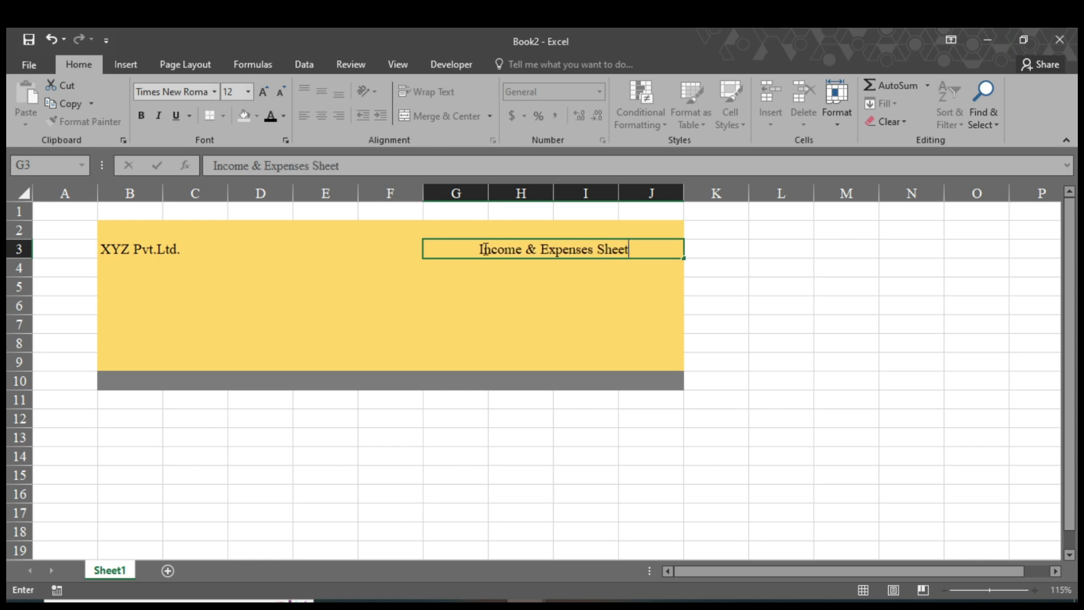
type(" Ja")
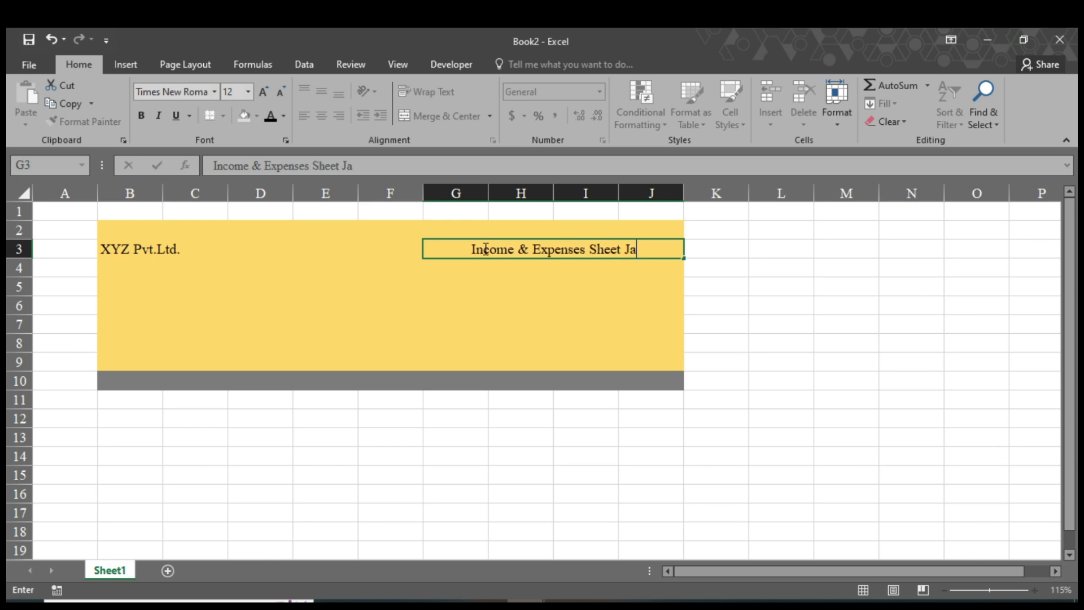
type("n-Fe")
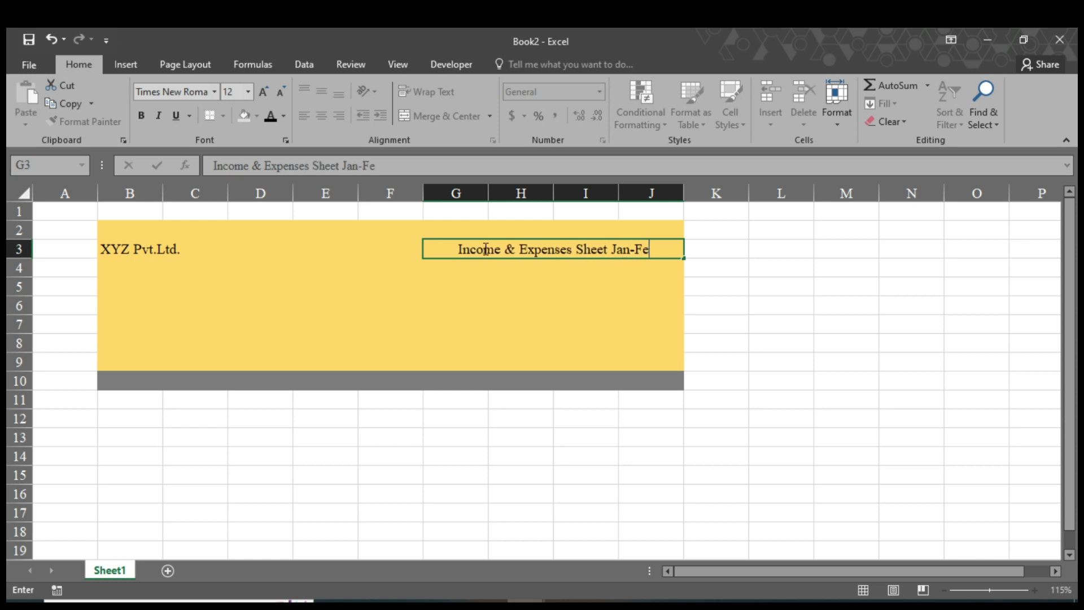
type("b 2022")
Underline B3:J3 with a dark grey bottom double border.
left_click_drag(164, 249, 506, 246)
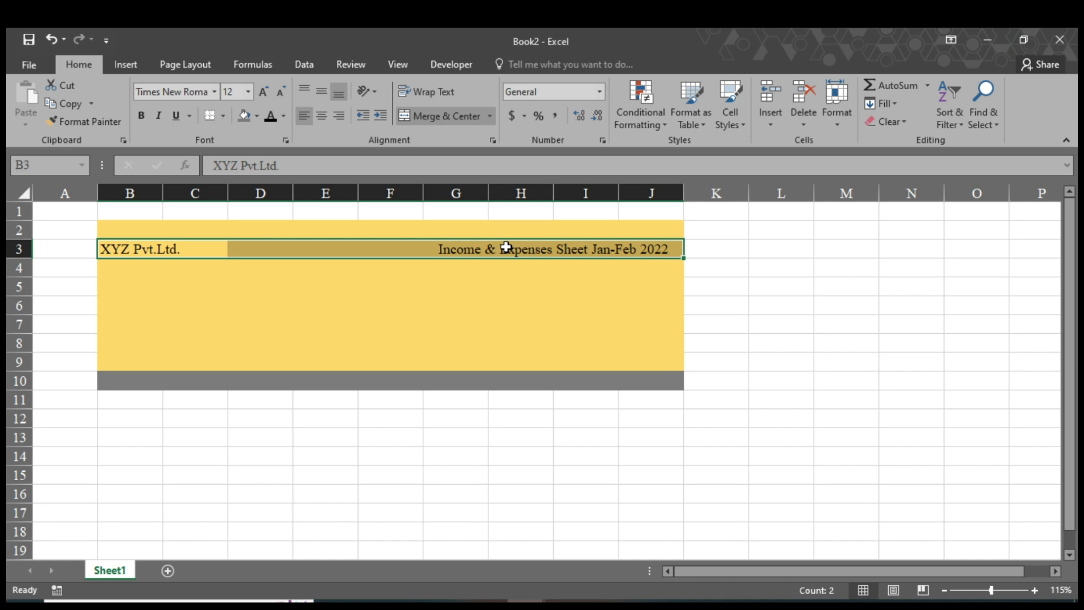
left_click(225, 116)
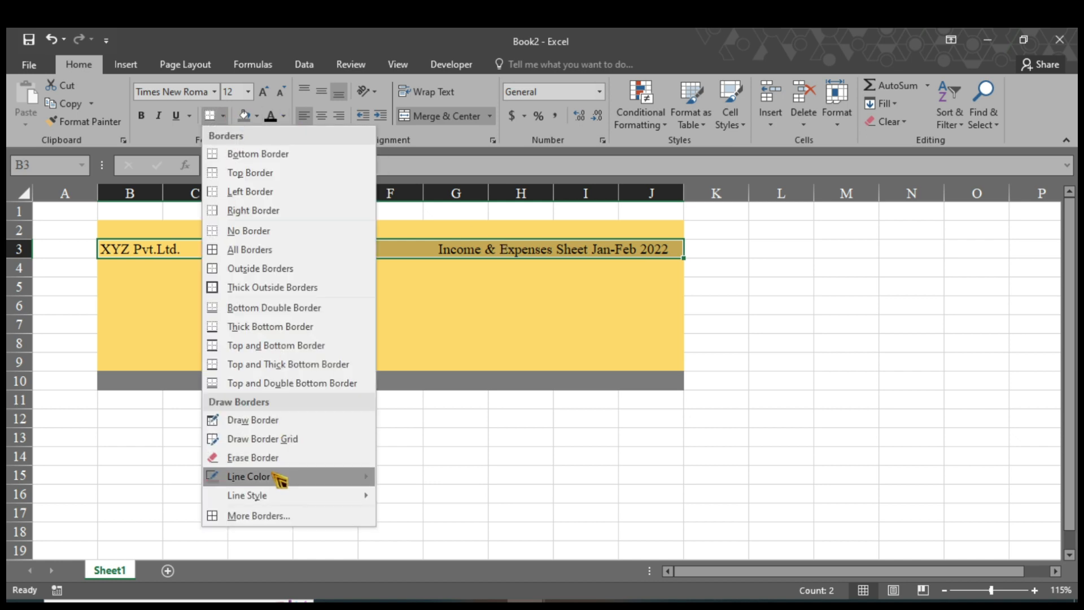
mouse_move(281, 479)
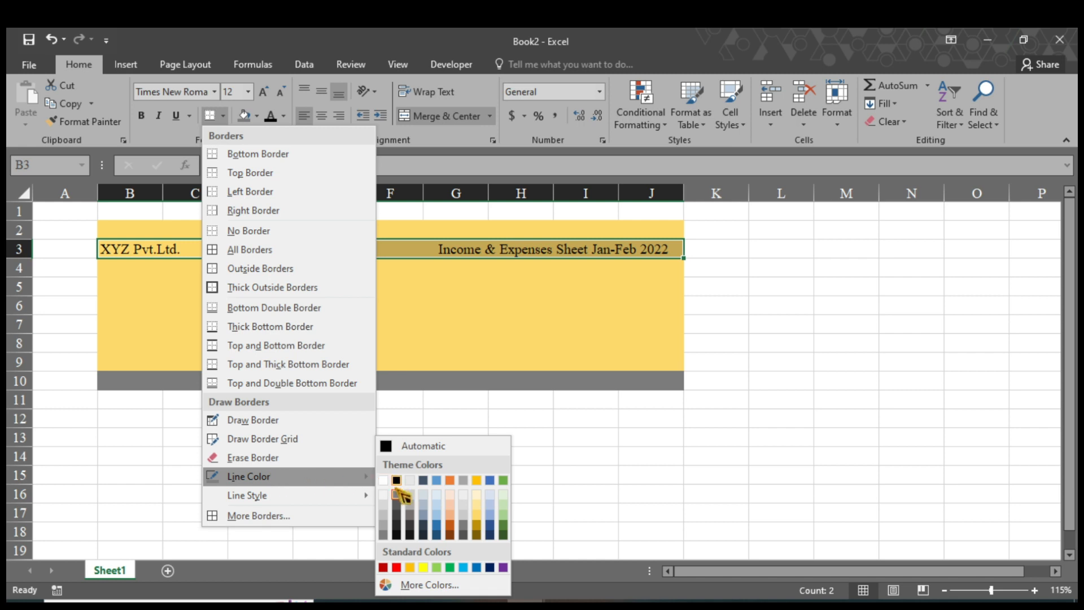
left_click(466, 530)
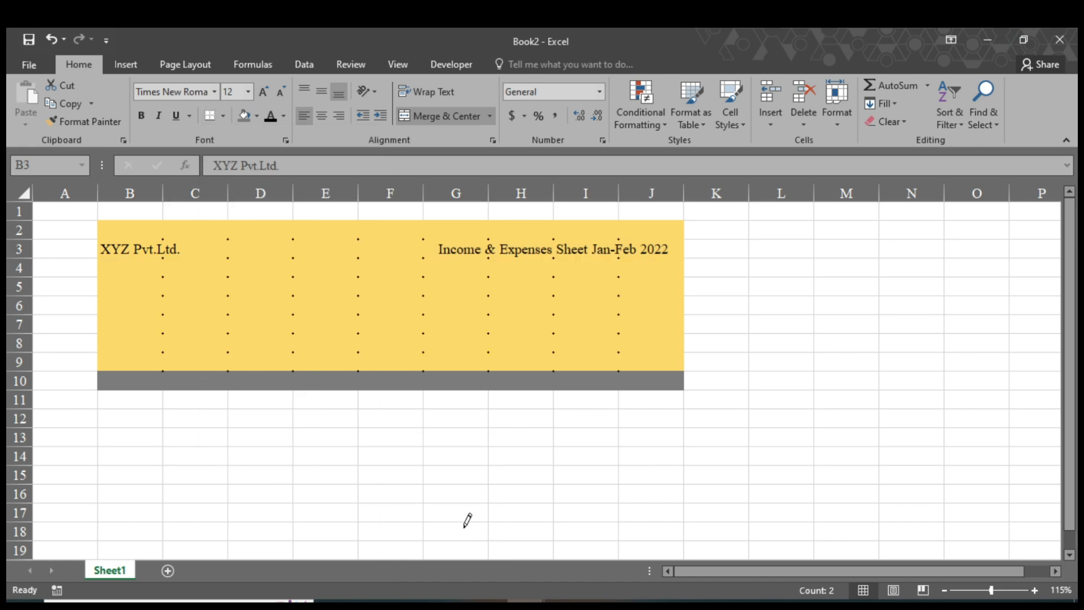
left_click(226, 119)
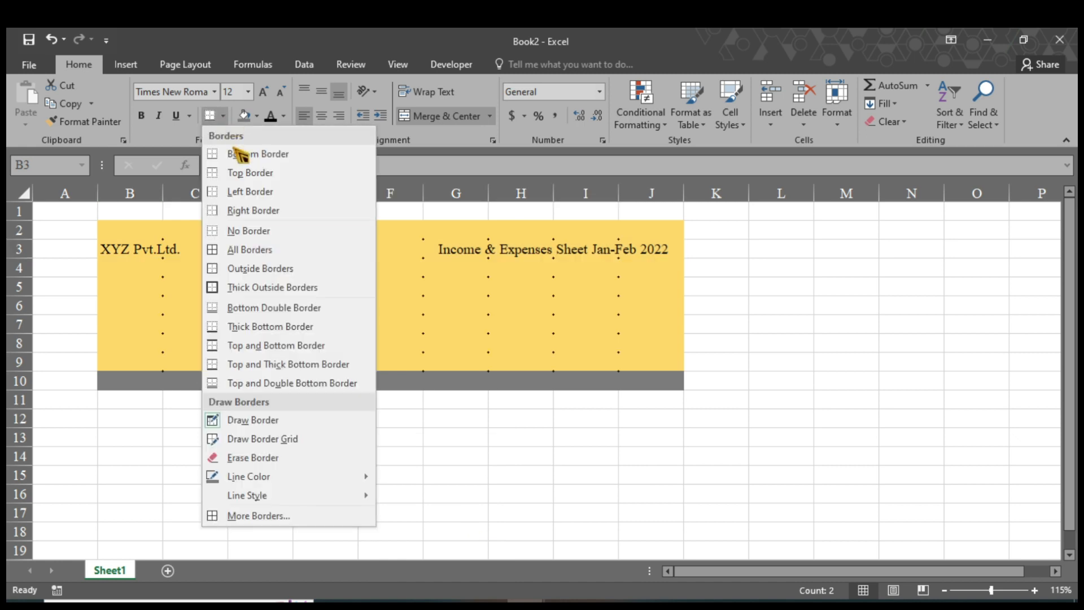
left_click(282, 310)
left_click(298, 307)
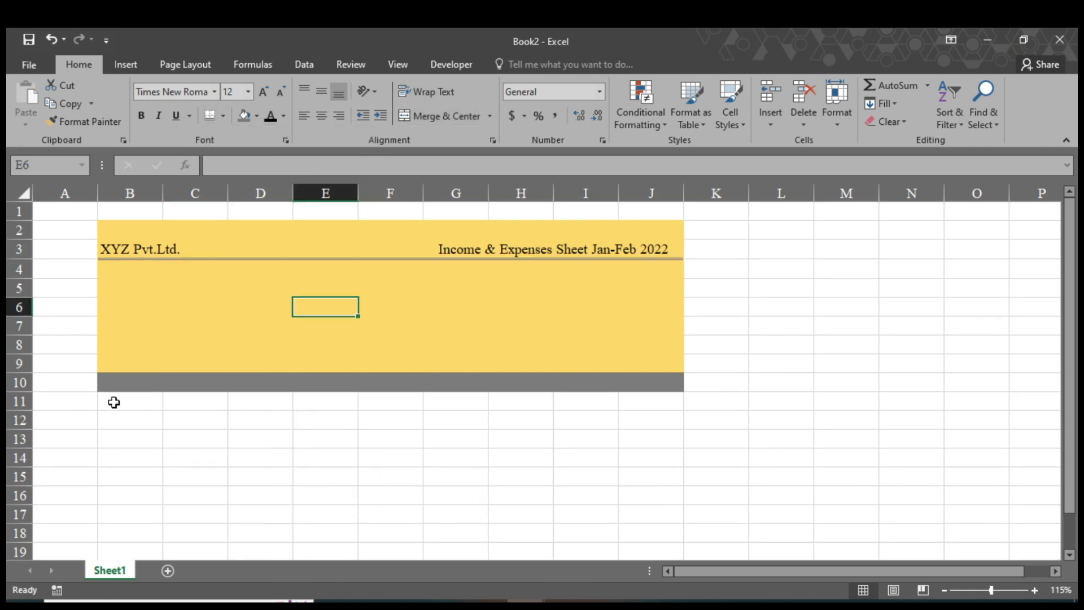
Enter headings S.No, Date, Source of Income and Amount in B12:E12.
left_click(129, 422)
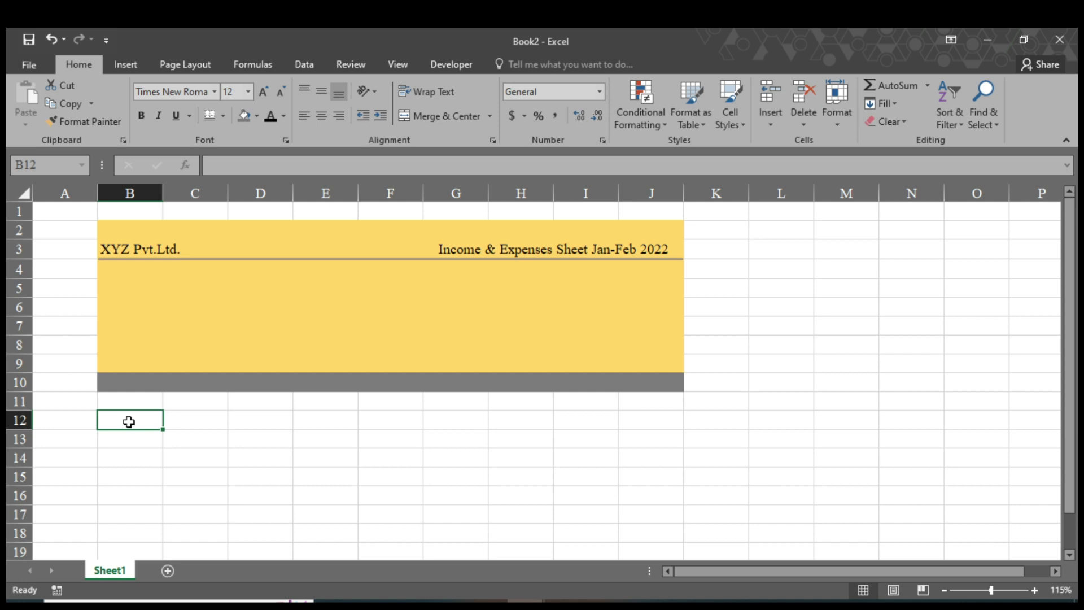
type("S.No.")
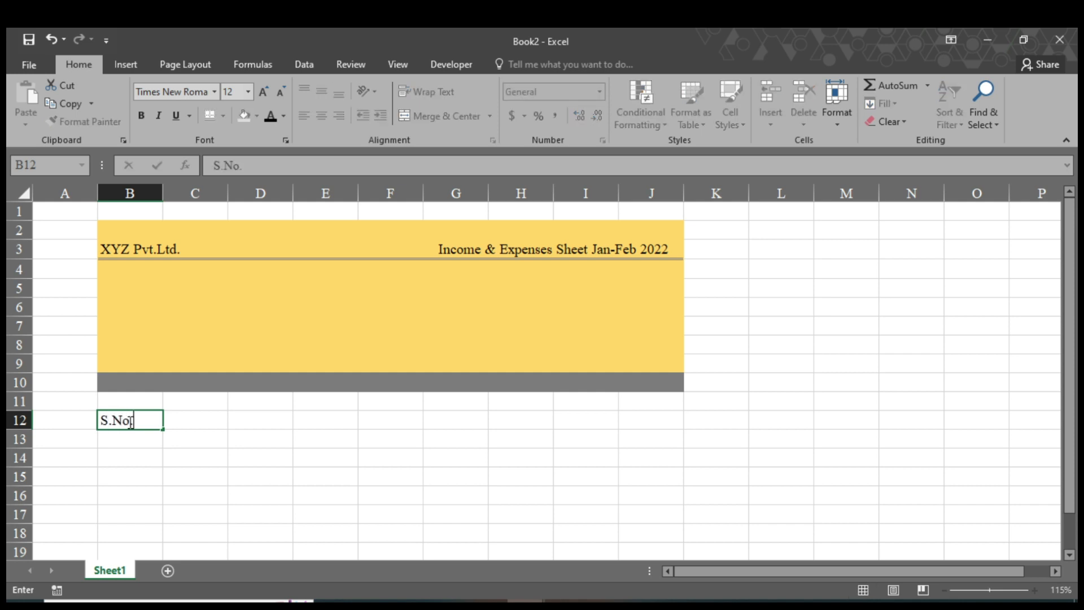
key("Tab")
type("Date")
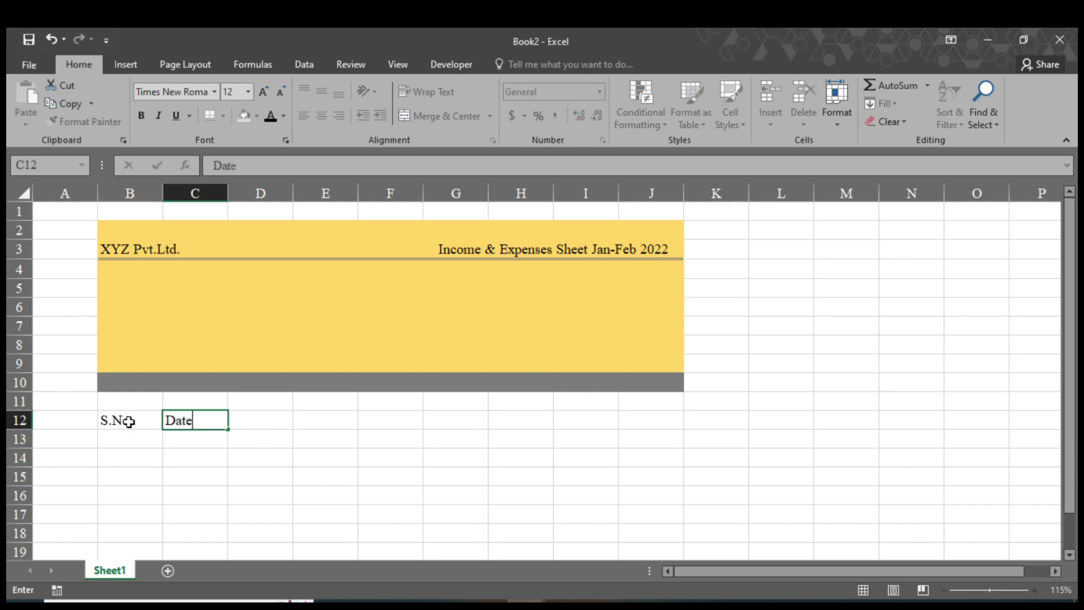
key("Tab")
type("Source of Income")
key("Tab")
type("A")
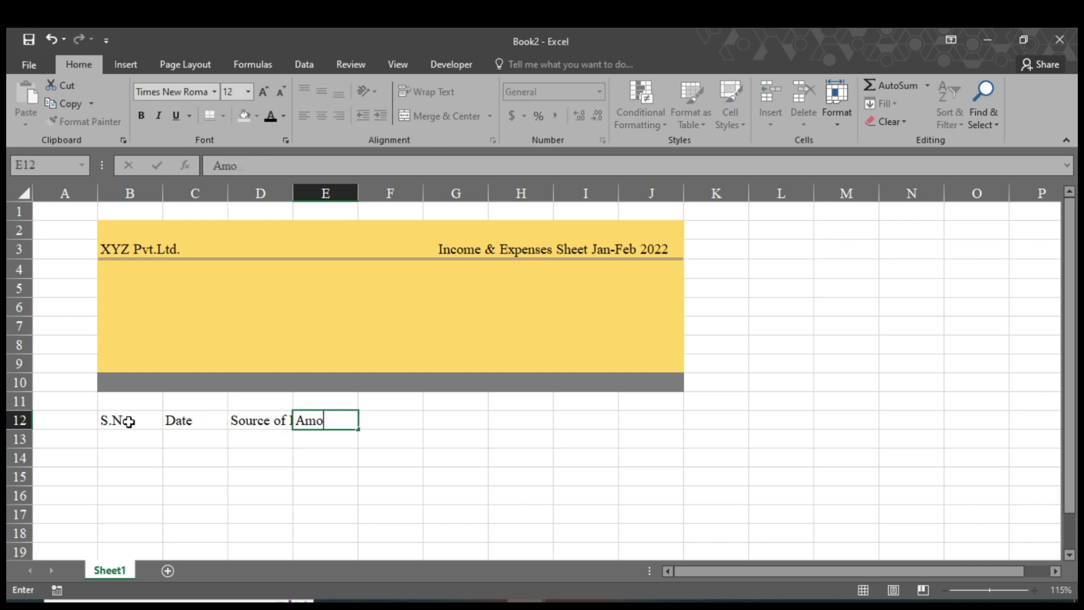
type("mount")
Copy the four headings from B12:E12 into G12:J12.
left_click_drag(111, 421, 307, 422)
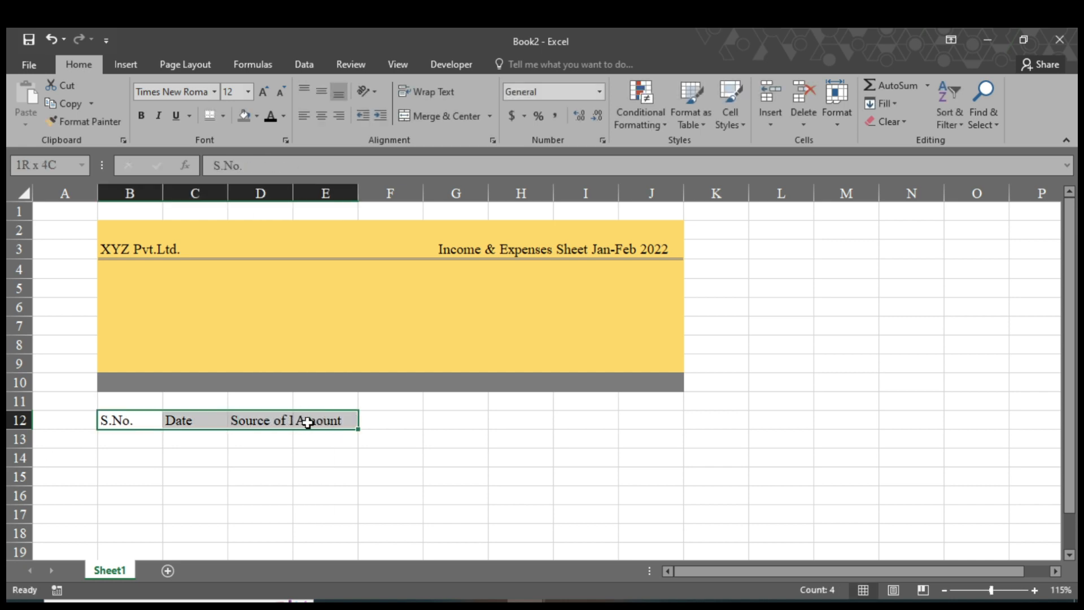
key("ctrl+c")
left_click(436, 424)
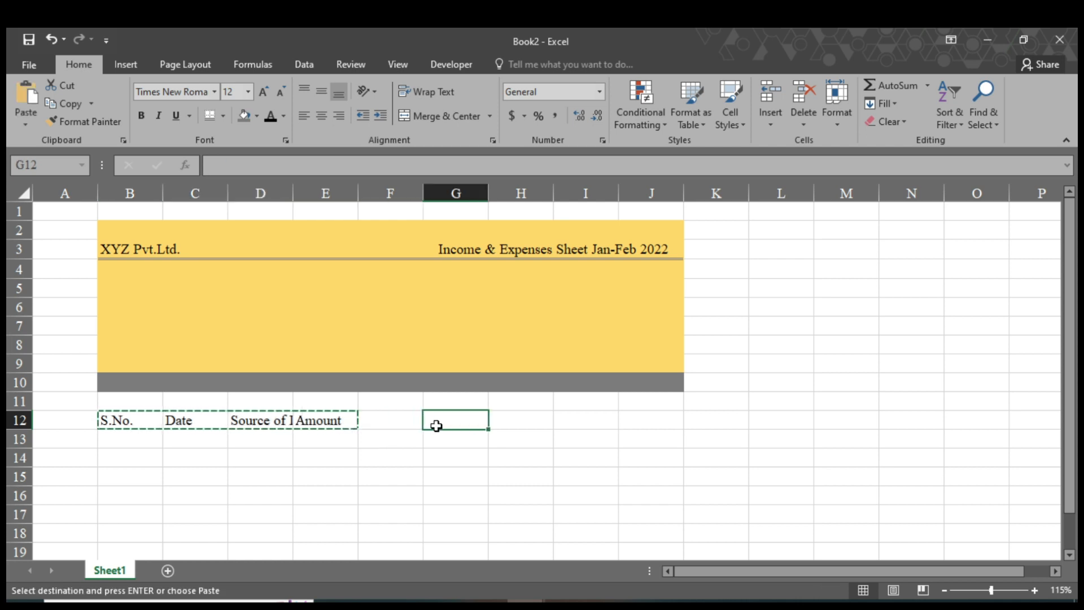
key("ctrl+v")
left_click(314, 459)
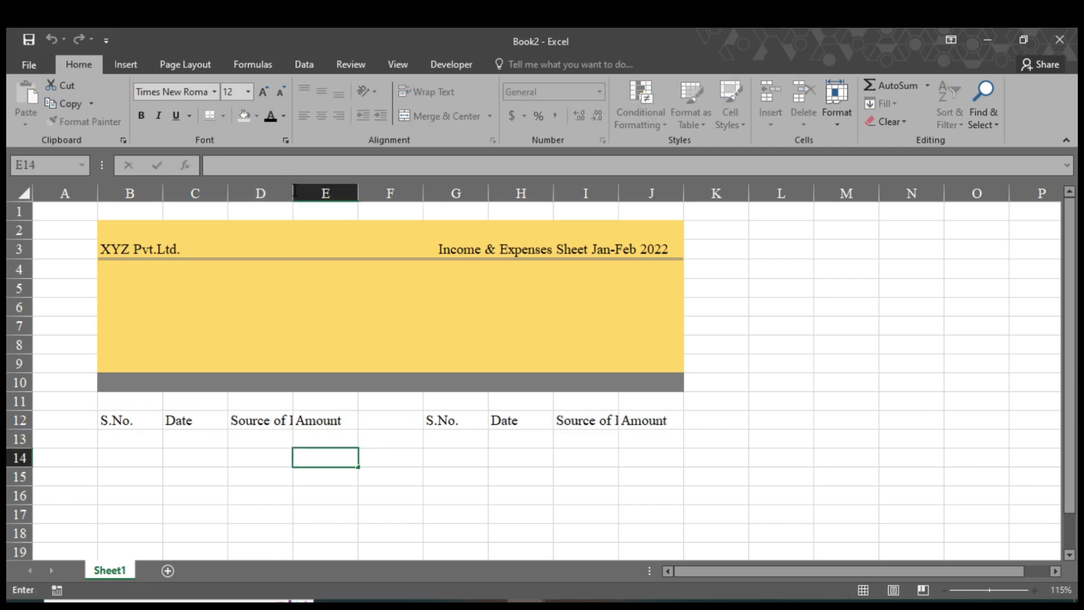
Widen columns D and I and change I12 to Source of Expenses.
left_click(276, 454)
left_click_drag(292, 191, 372, 195)
left_click_drag(701, 194, 748, 200)
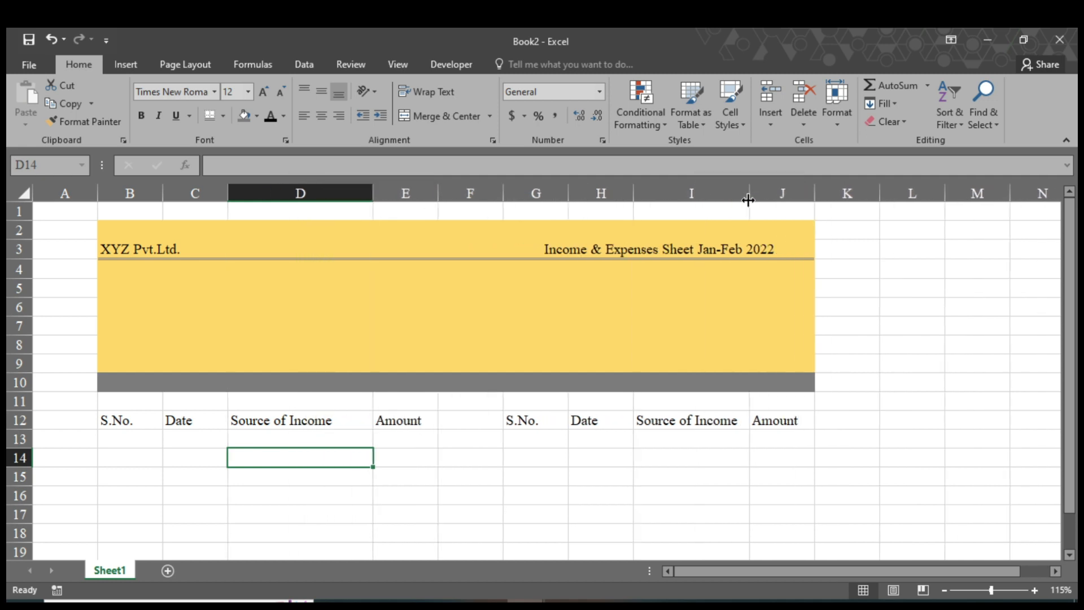
left_click(725, 421)
key("F2")
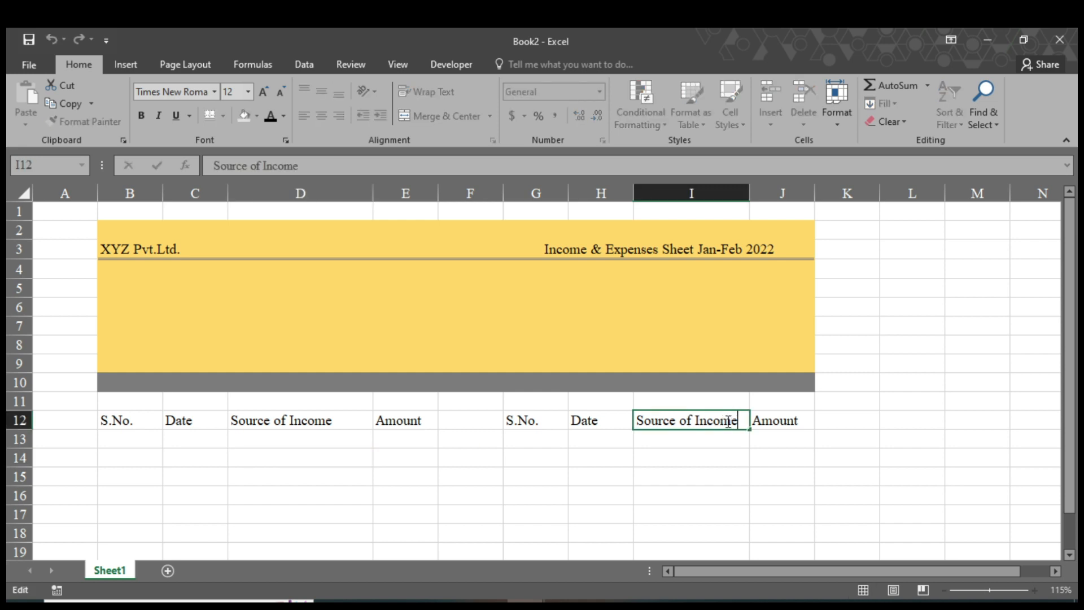
key("BackSpace")
key("BackSpace")
key("BackSpace")
key("BackSpace")
key("BackSpace")
key("BackSpace")
type("Expense")
left_click(600, 439)
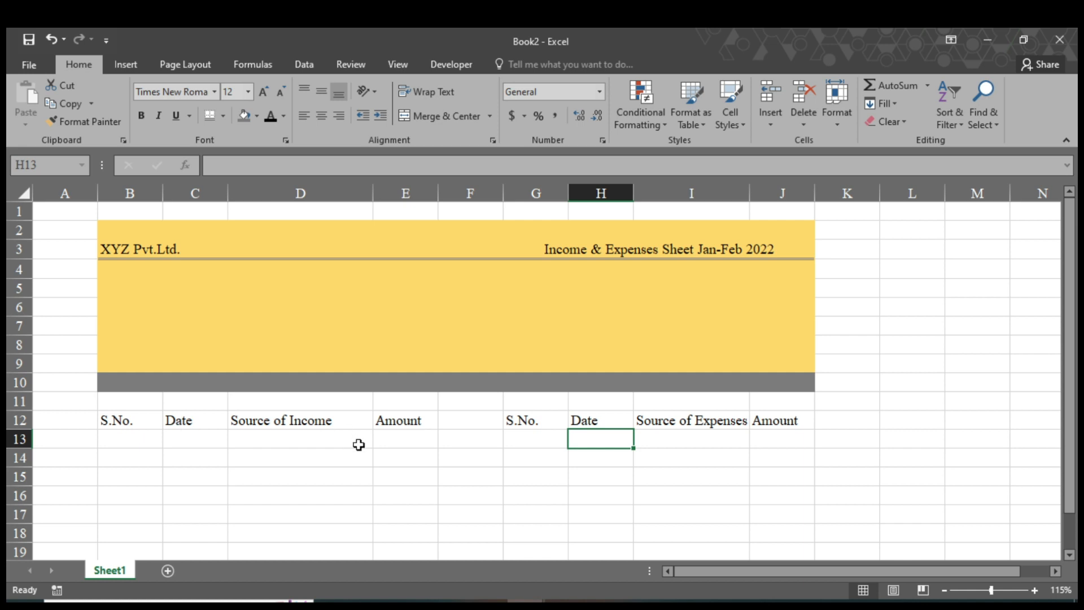
Make B12:E14 a table with headers and no banded rows.
left_click_drag(122, 419, 386, 457)
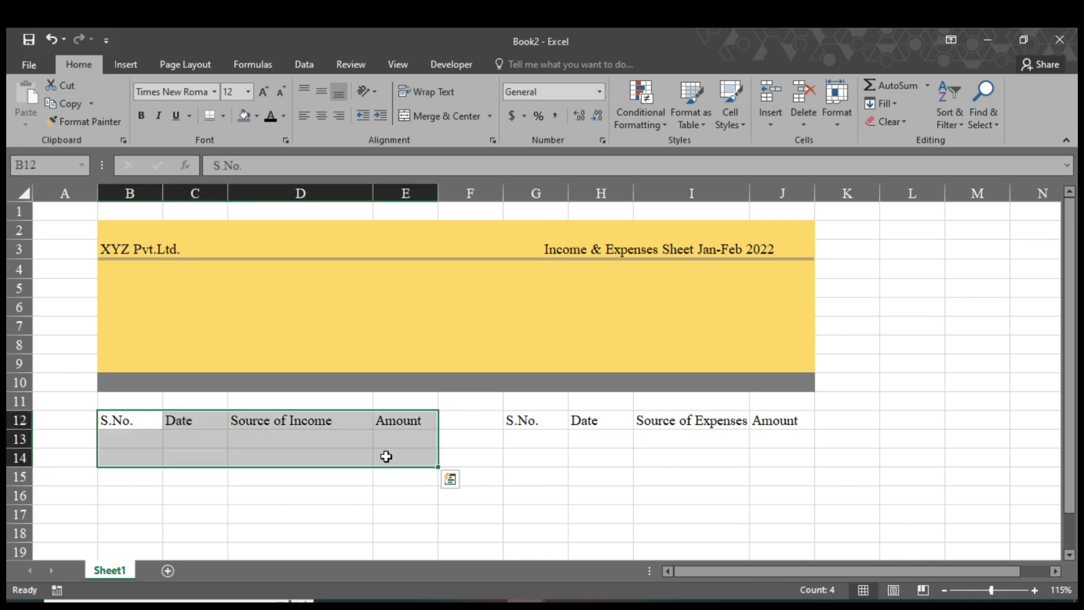
key("ctrl+t")
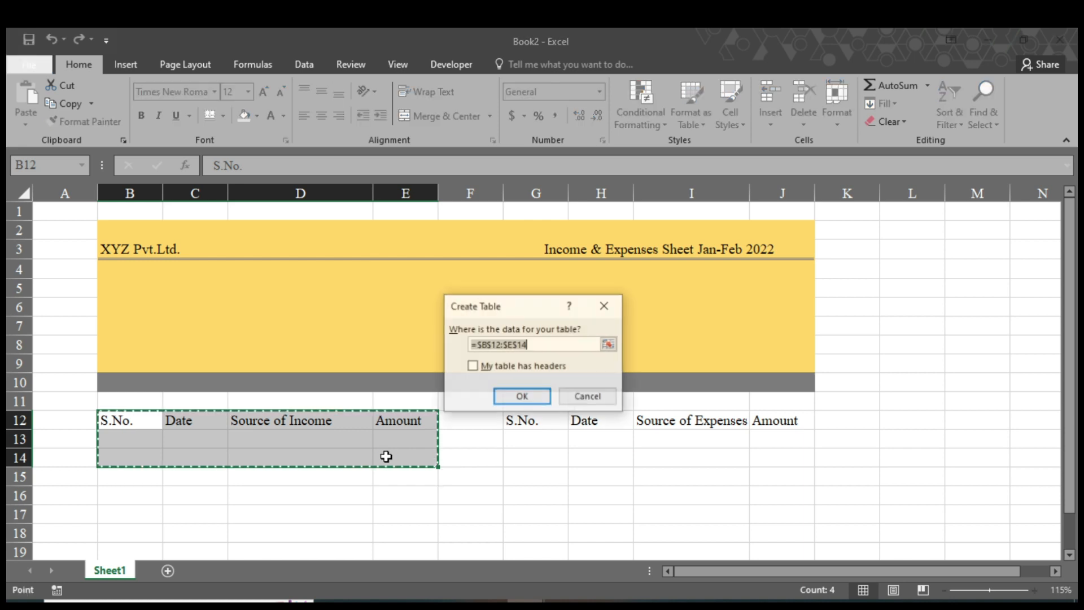
left_click(480, 366)
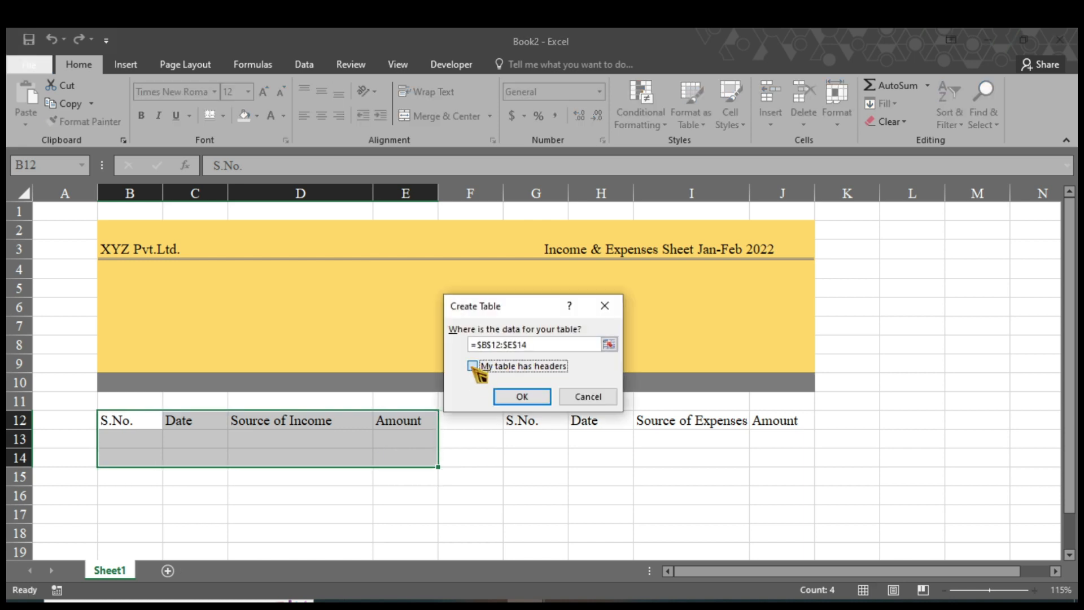
left_click(523, 397)
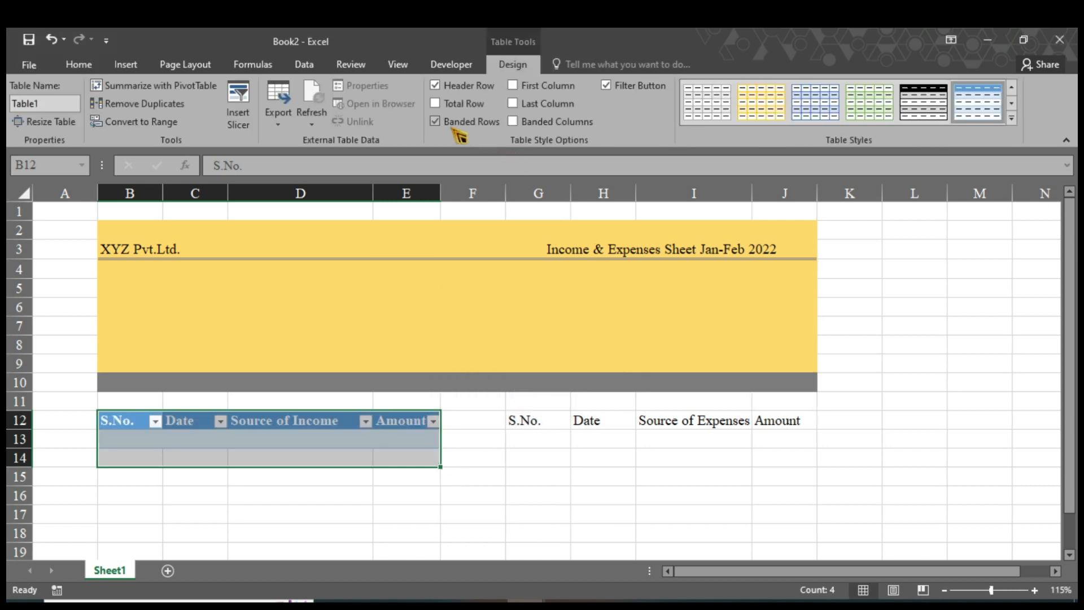
left_click(446, 128)
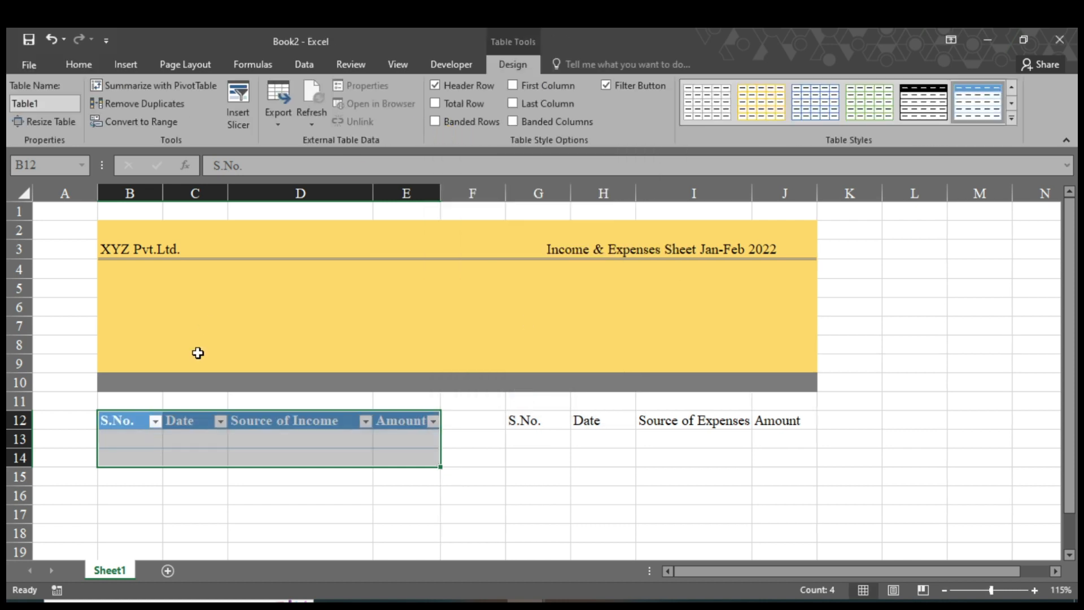
left_click(168, 501)
Fill the income table's header row B12:E12 green.
left_click_drag(126, 421, 399, 419)
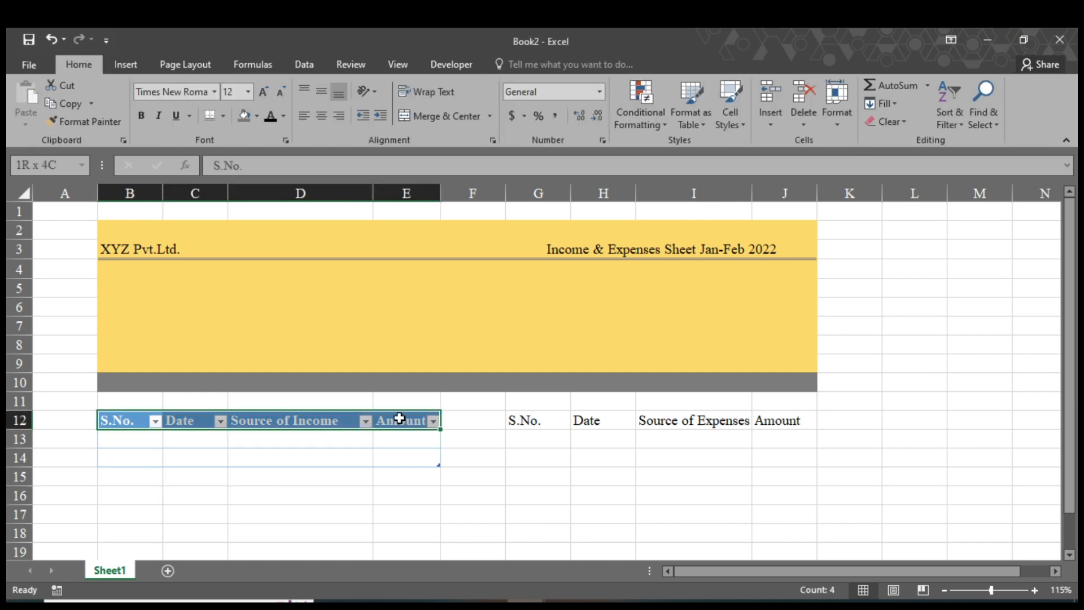
left_click(85, 66)
left_click(259, 117)
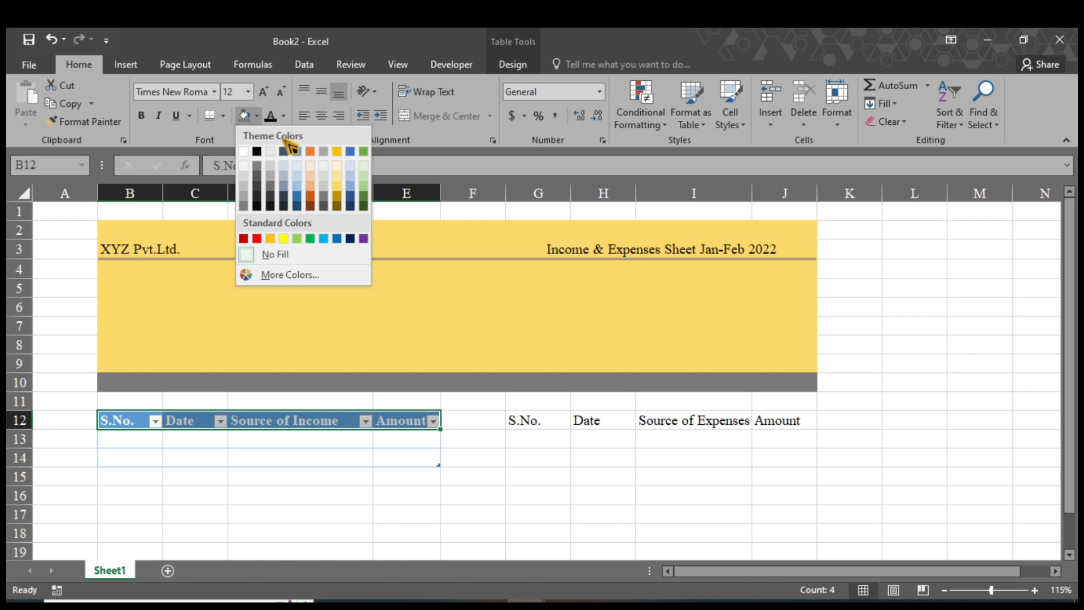
left_click(310, 239)
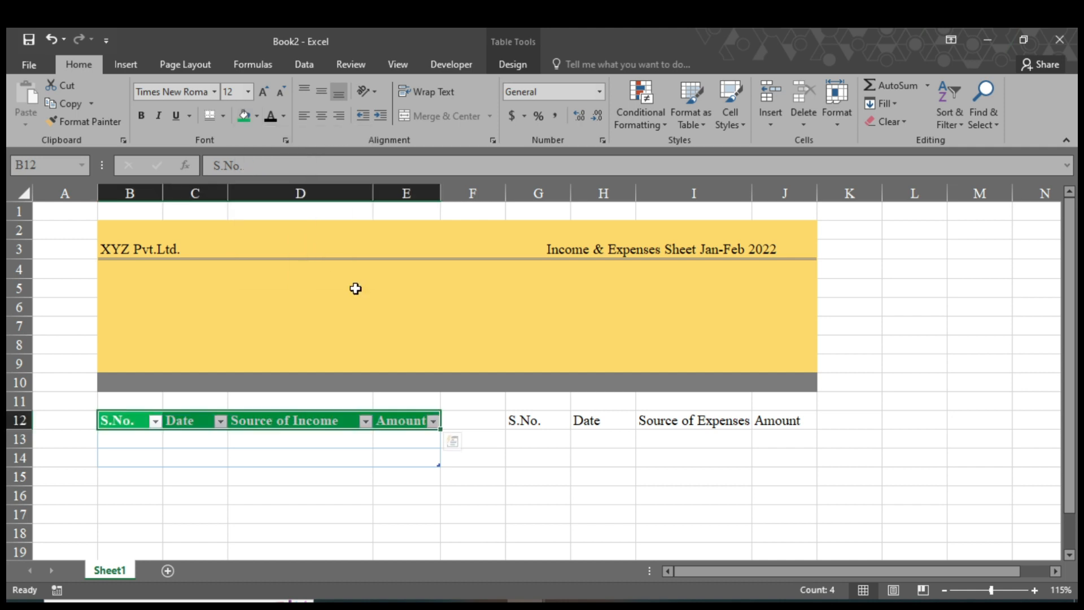
mouse_move(518, 420)
left_mouse_down()
mouse_move(788, 426)
mouse_move(779, 458)
left_mouse_up()
Make G12:J14 a table with headers and no banded rows.
key("ctrl+t")
left_click(473, 366)
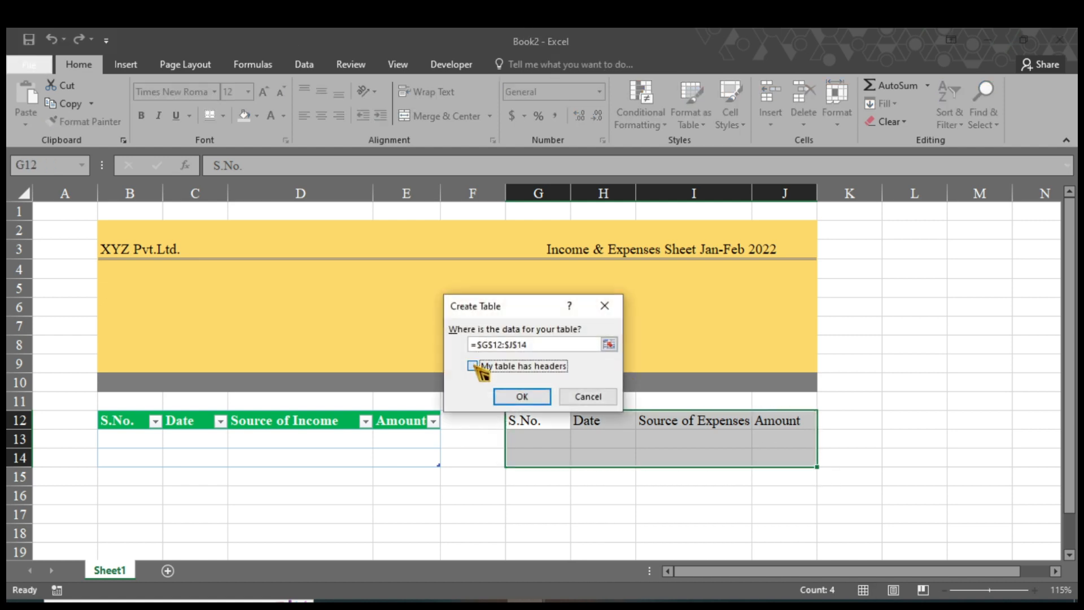
left_click(542, 399)
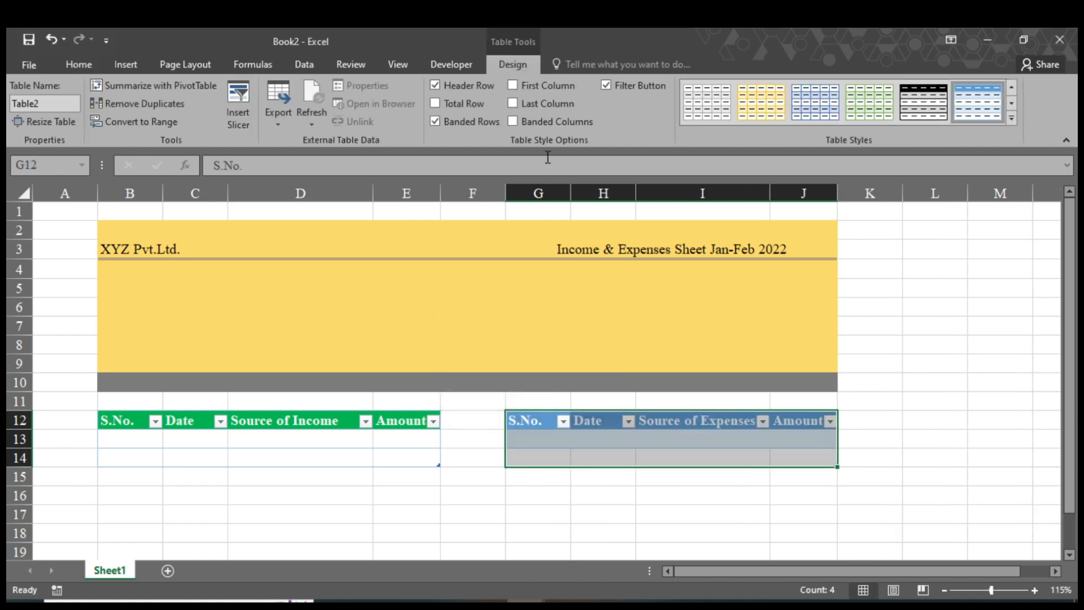
left_click(445, 127)
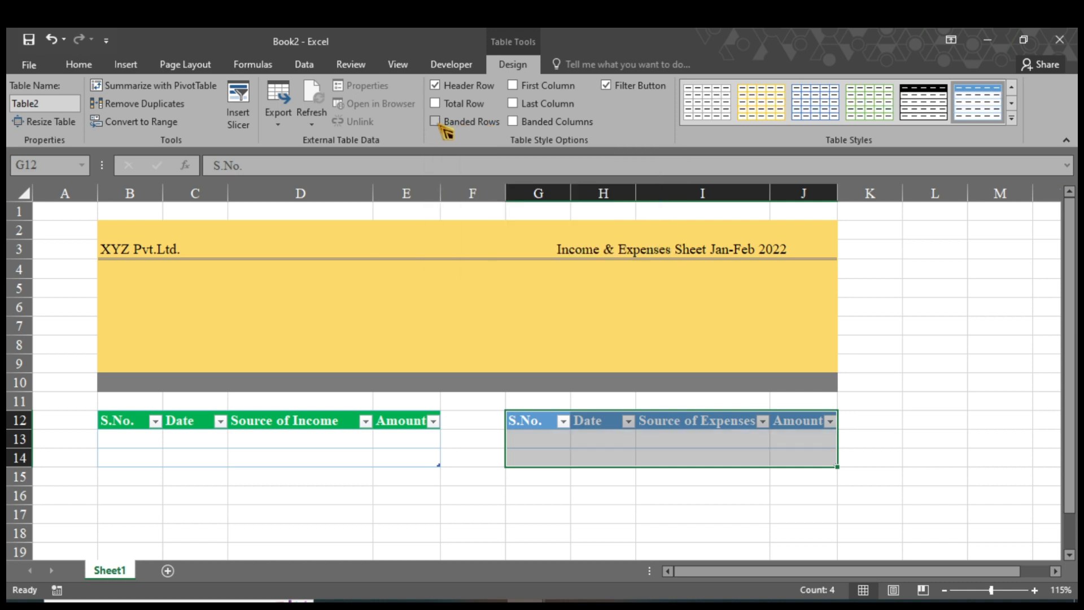
left_click(80, 64)
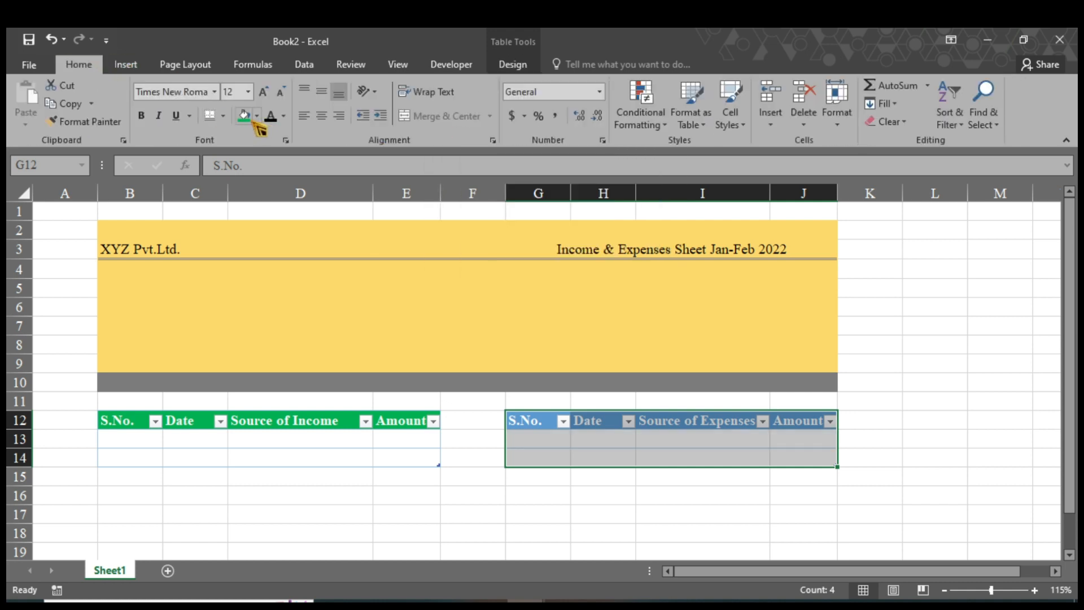
left_click(539, 546)
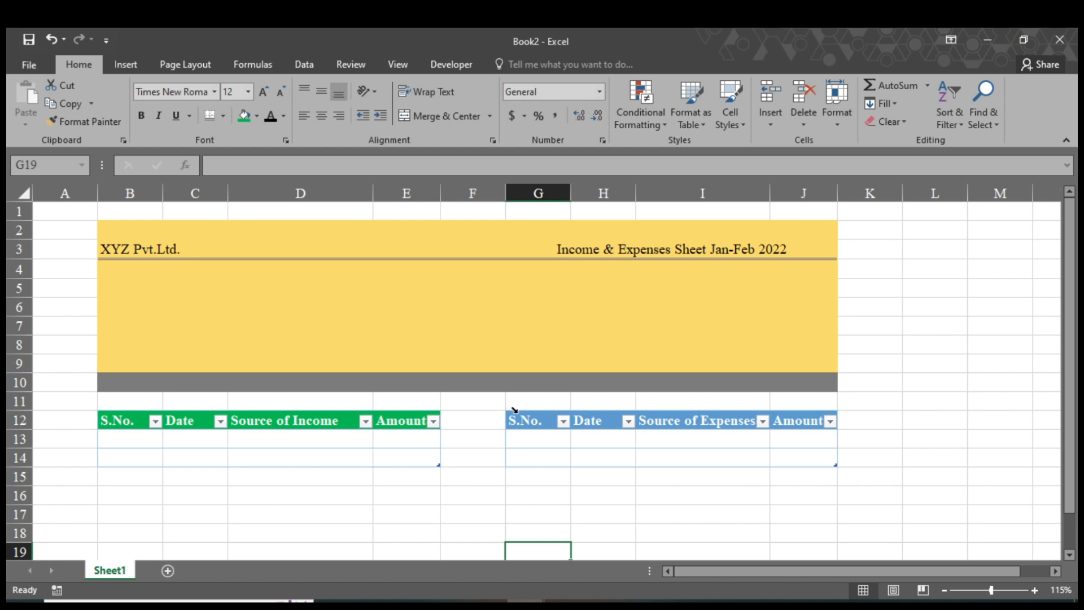
Fill the expense table's header row G12:J12 green.
left_click_drag(520, 422, 796, 424)
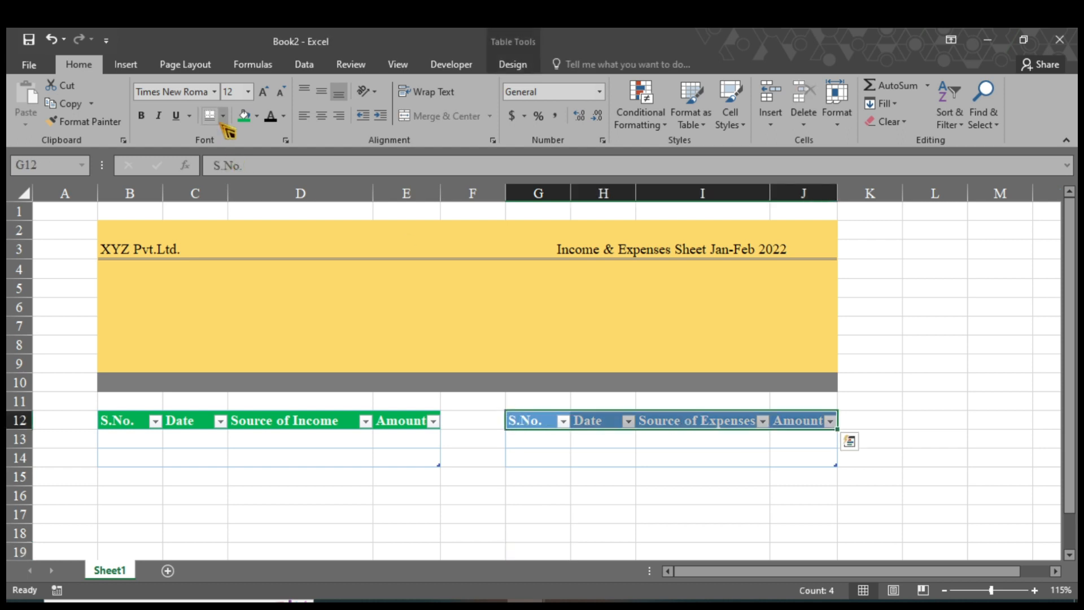
left_click(244, 115)
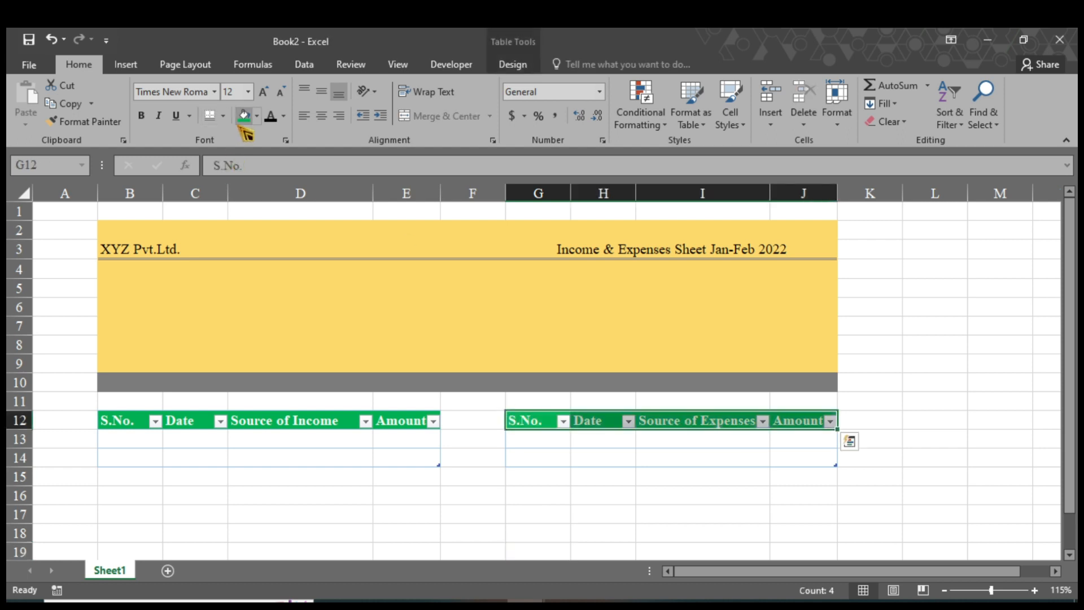
left_click(267, 536)
left_click_drag(107, 423, 291, 583)
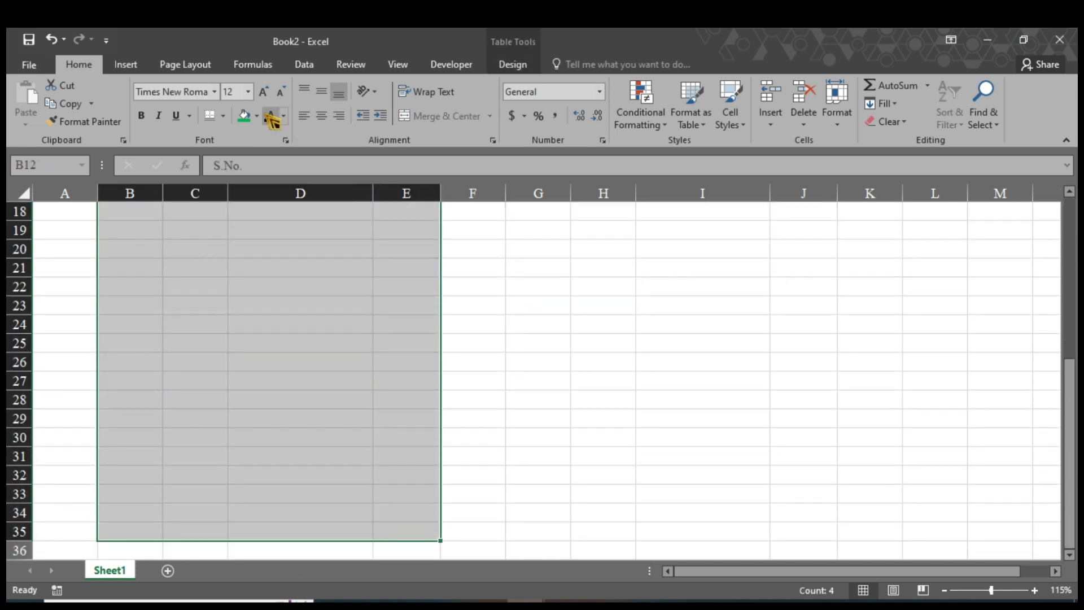
Apply All Borders to the selected income table columns down to row 35.
left_click(223, 116)
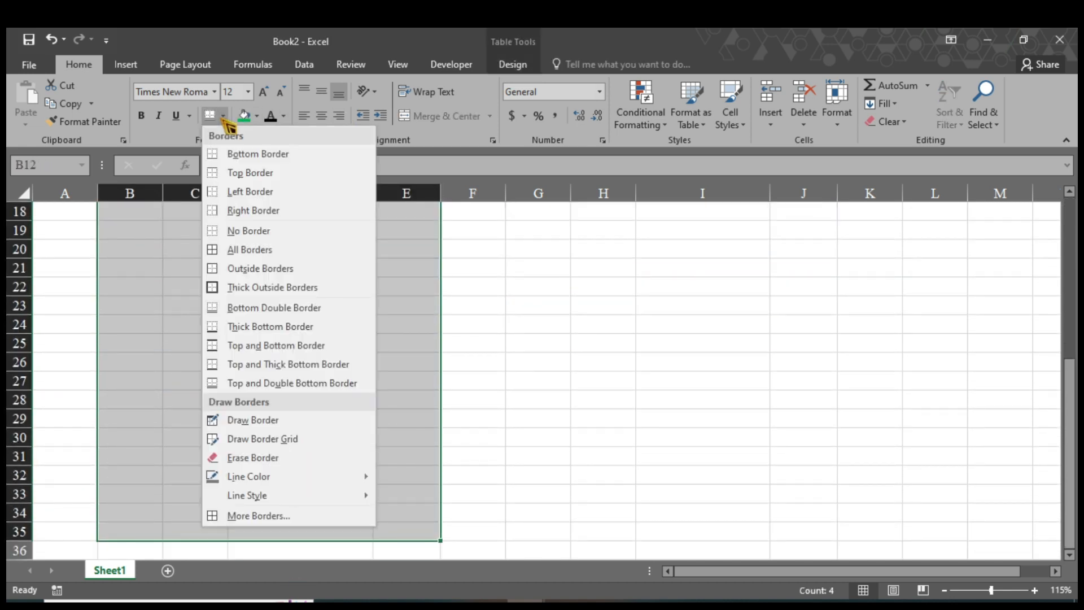
left_click(242, 250)
scroll(800, 393, "up", 5)
Apply All Borders to the expense table cells in G12:J33.
left_click_drag(537, 382, 824, 534)
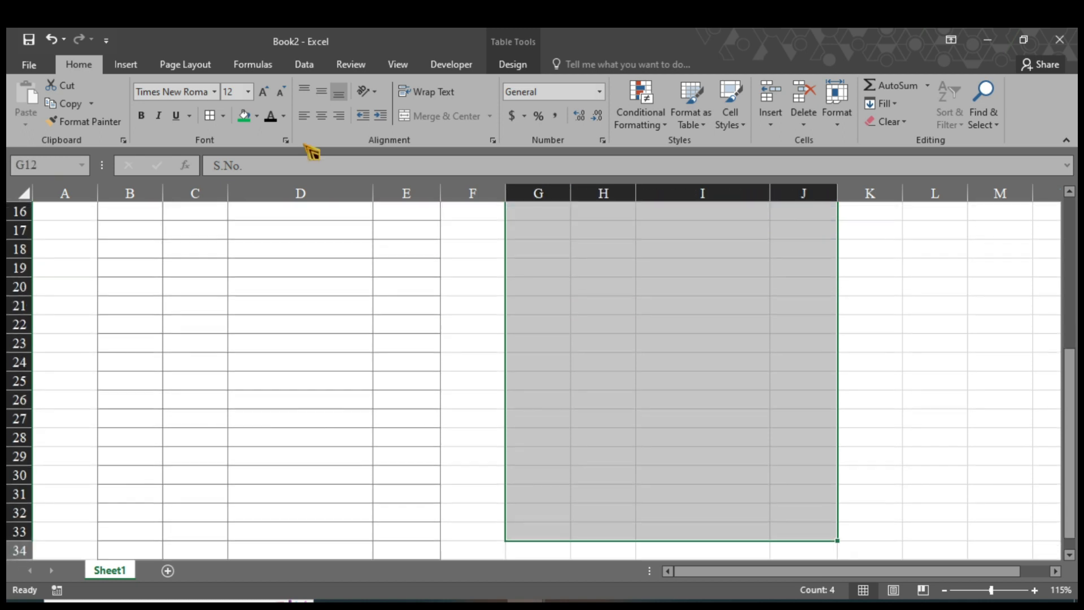
left_click(213, 119)
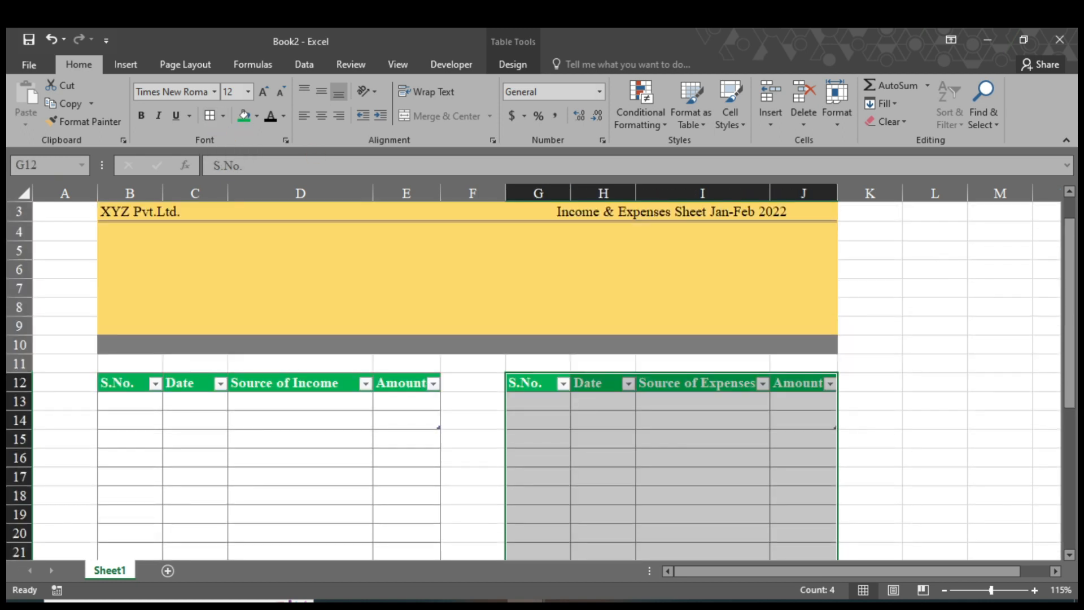
left_click(877, 468)
scroll(950, 399, "up", 1)
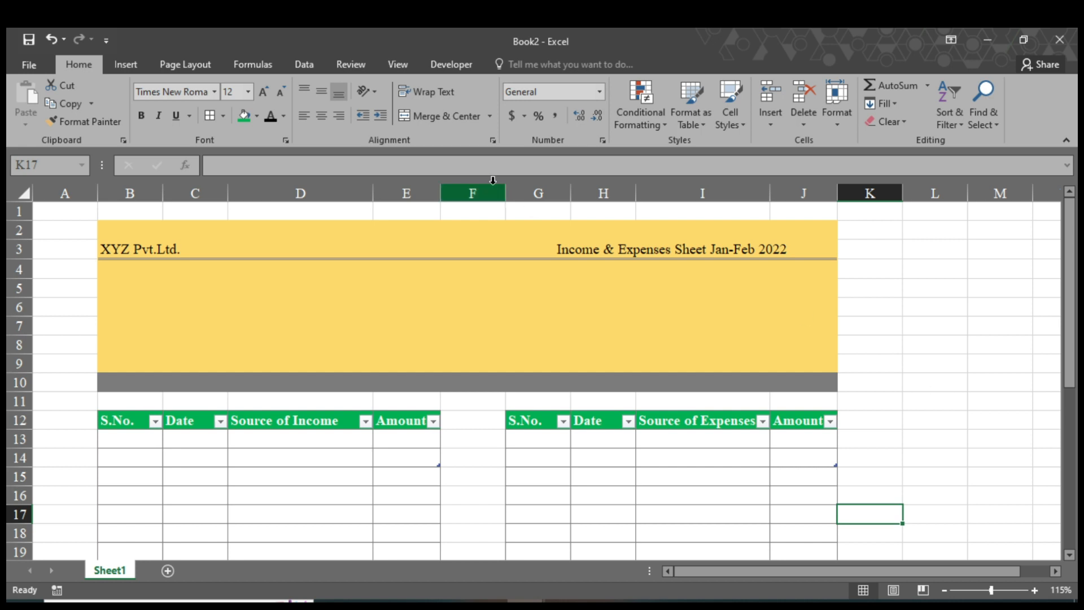
Draw a white rectangle card with no outline in the gold banner.
left_click(141, 66)
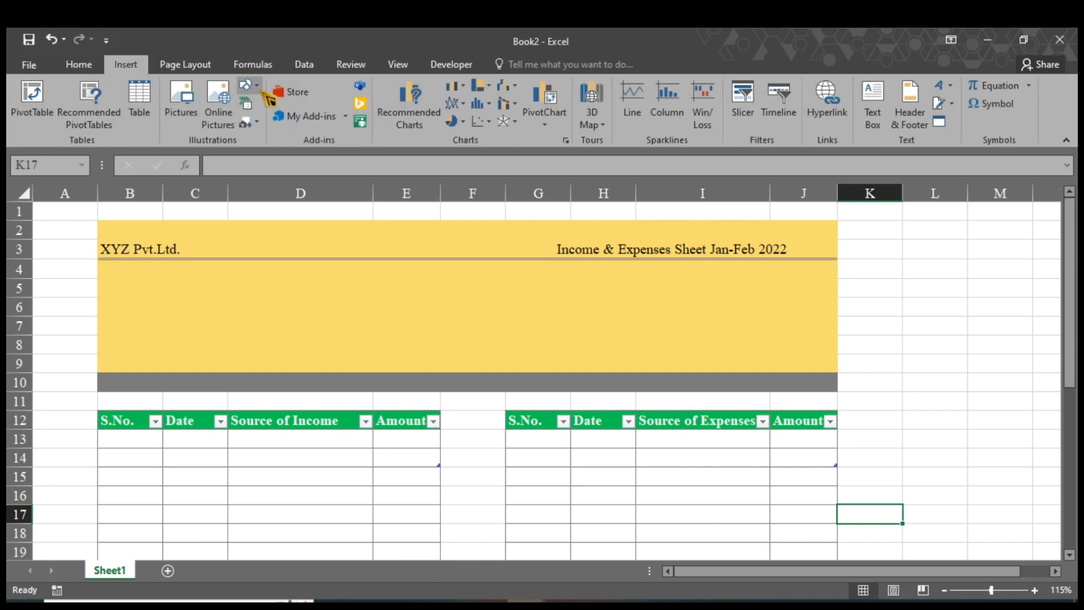
left_click(260, 89)
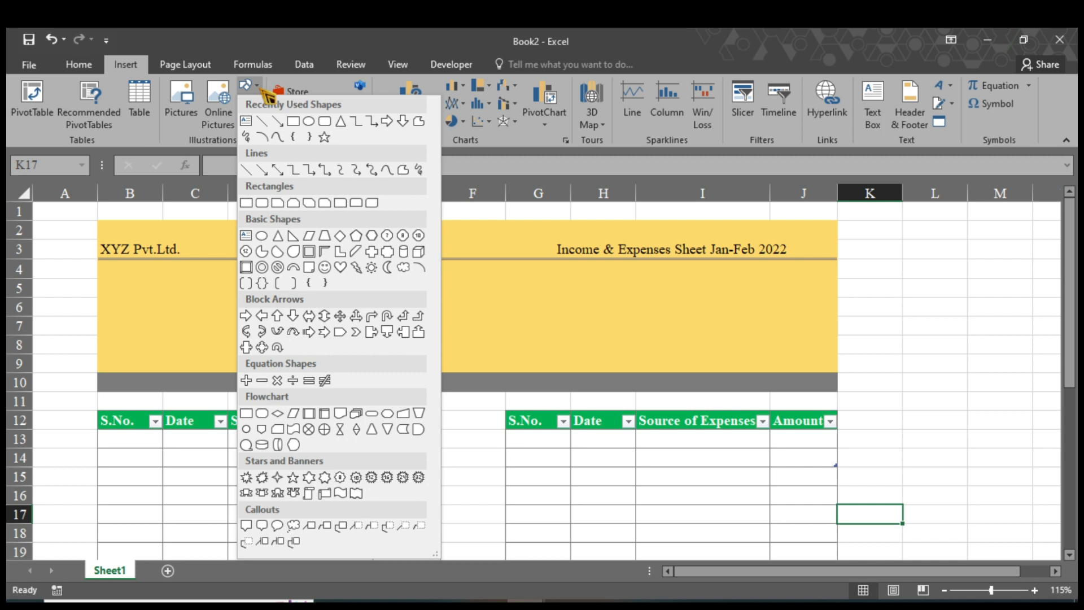
left_click(293, 122)
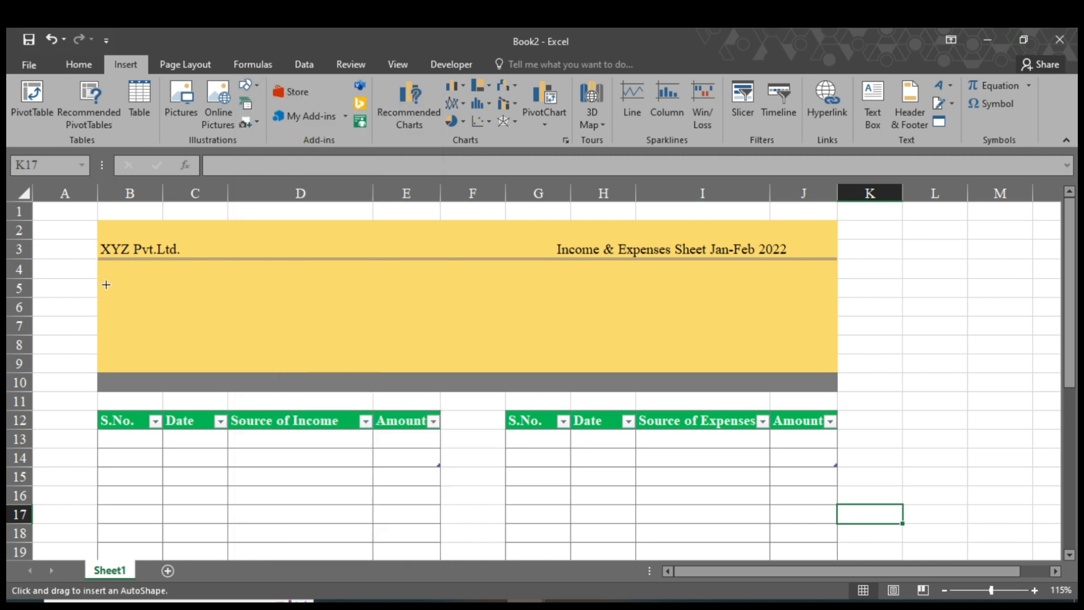
mouse_move(107, 278)
left_mouse_down()
mouse_move(141, 312)
mouse_move(244, 353)
left_mouse_up()
left_click(223, 101)
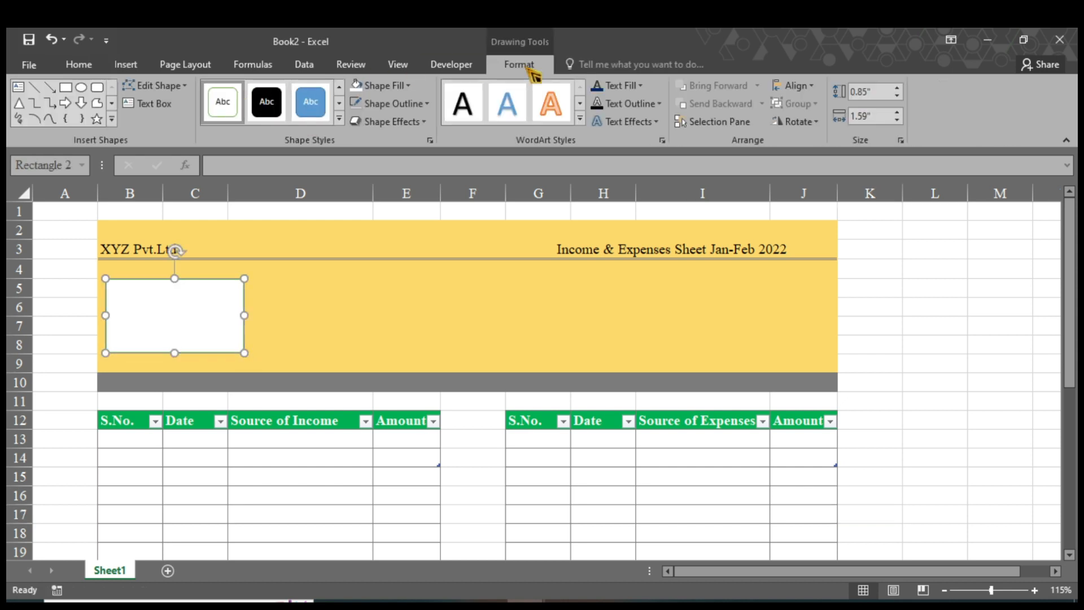
left_click(428, 104)
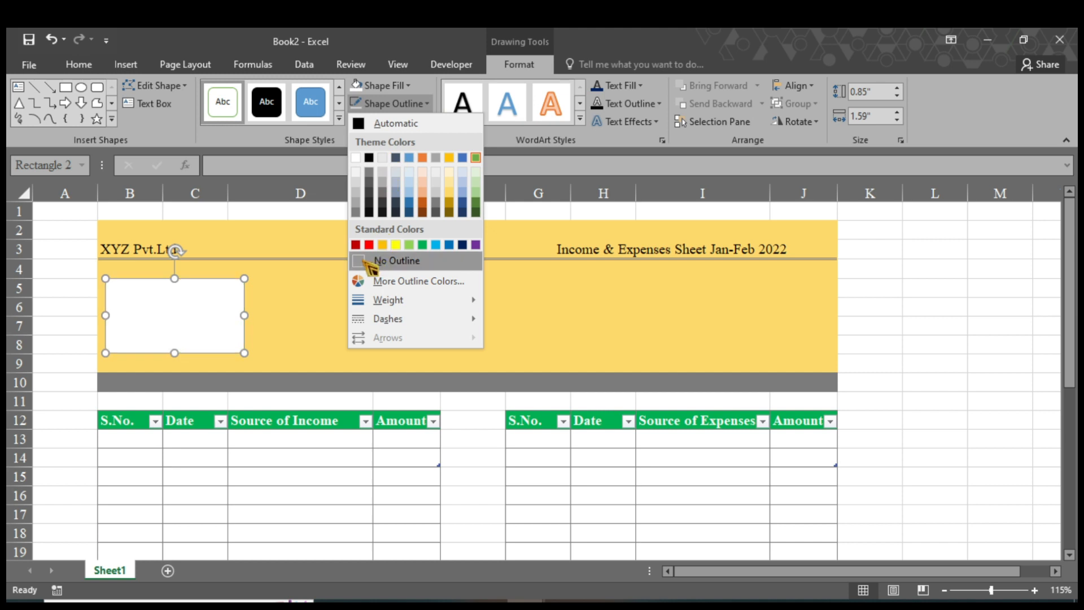
left_click(381, 260)
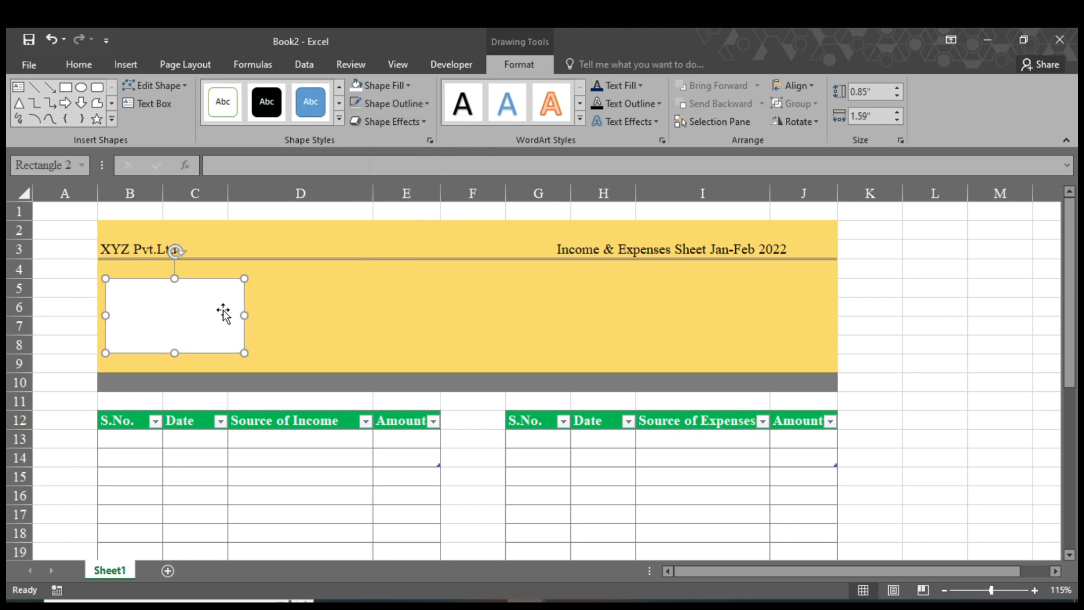
Duplicate the card so four evenly spaced cards sit across the banner.
left_click_drag(242, 305, 799, 300)
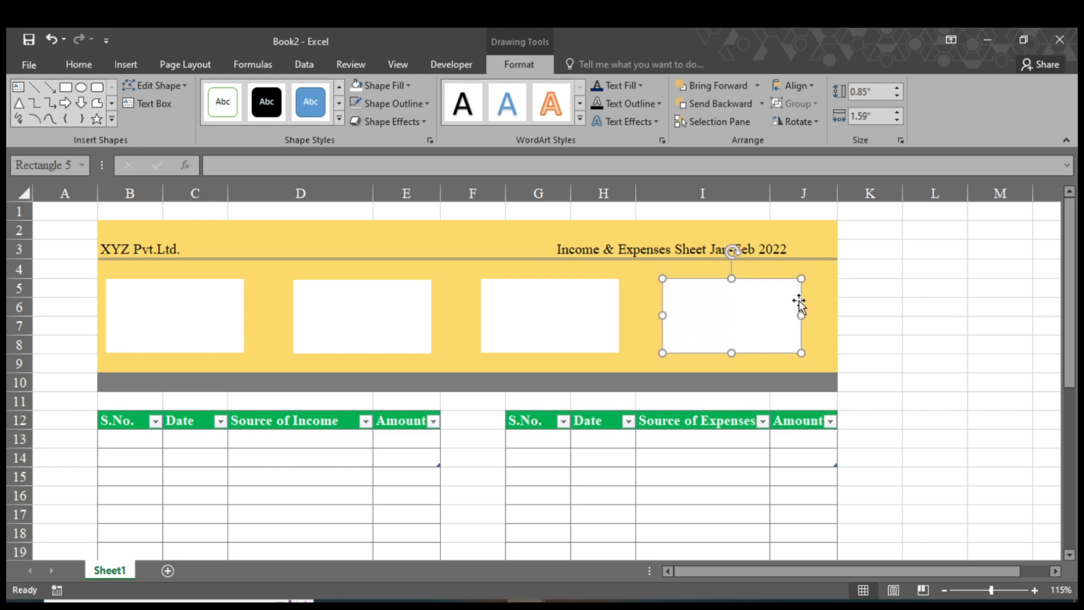
left_click(642, 303)
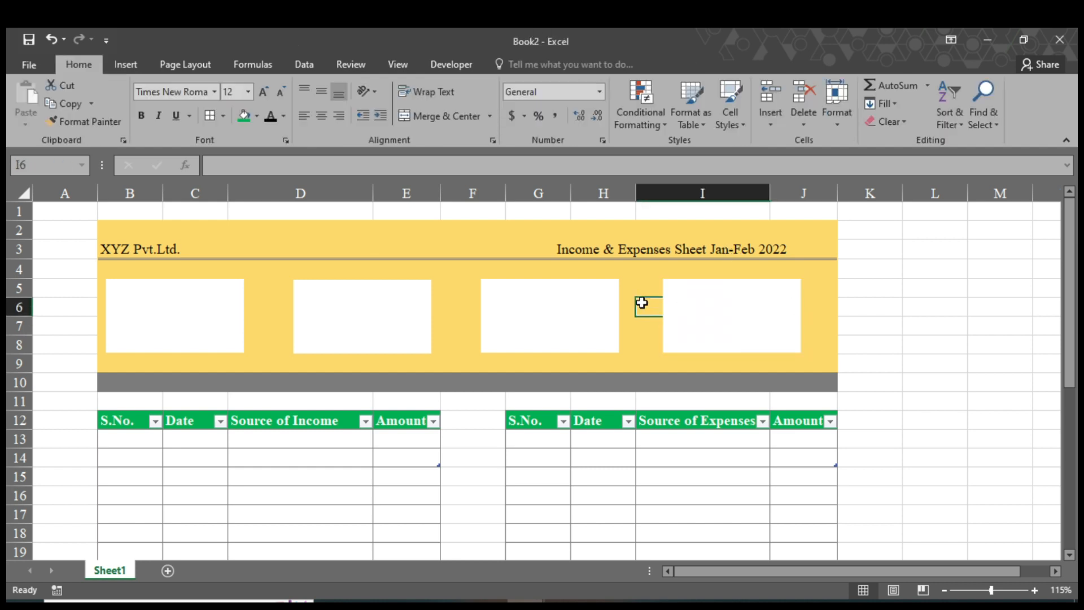
left_click(861, 344)
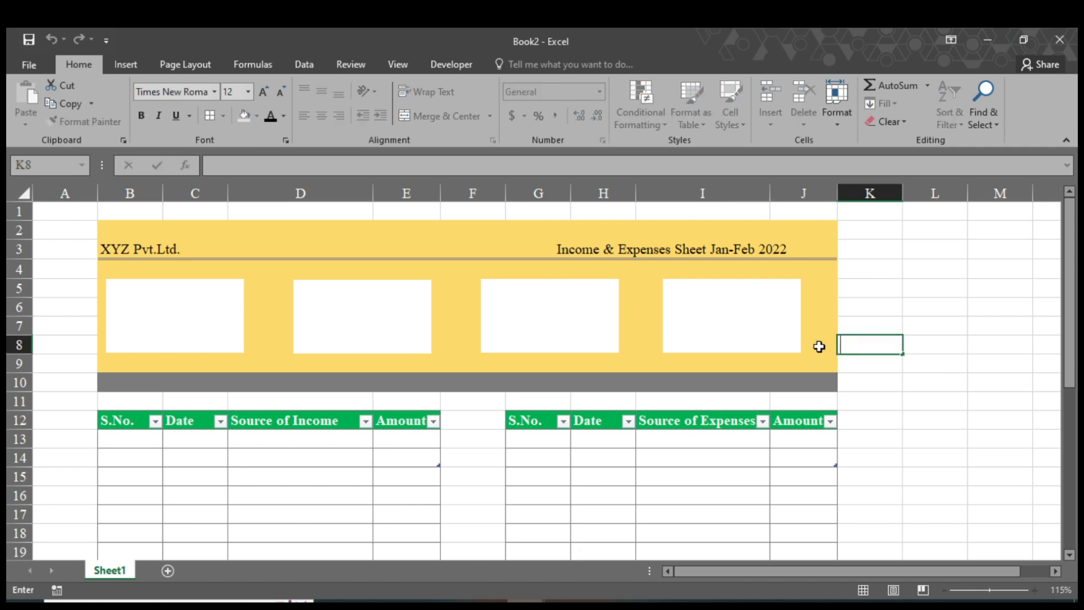
Paste the four icons from the Income and Expenses Sheet workbook into Book2.
mouse_move(525, 603)
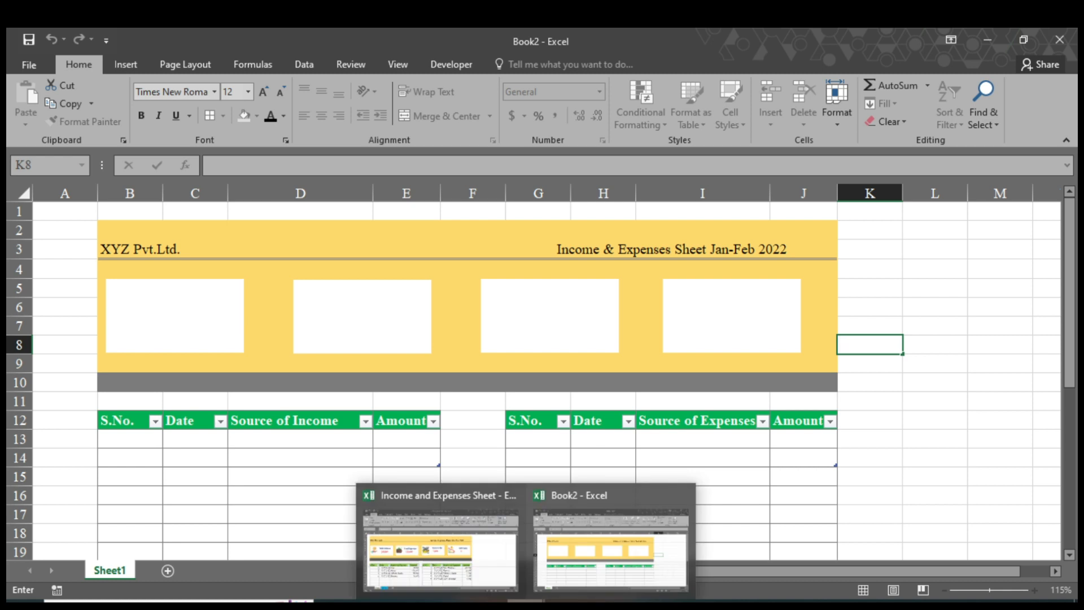
left_click(441, 542)
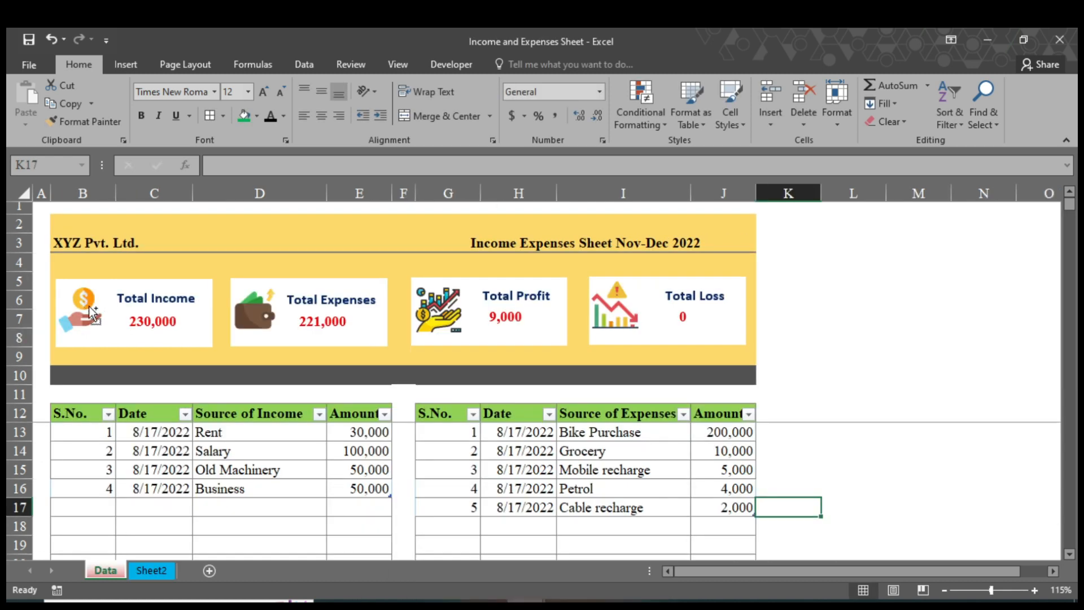
mouse_move(525, 603)
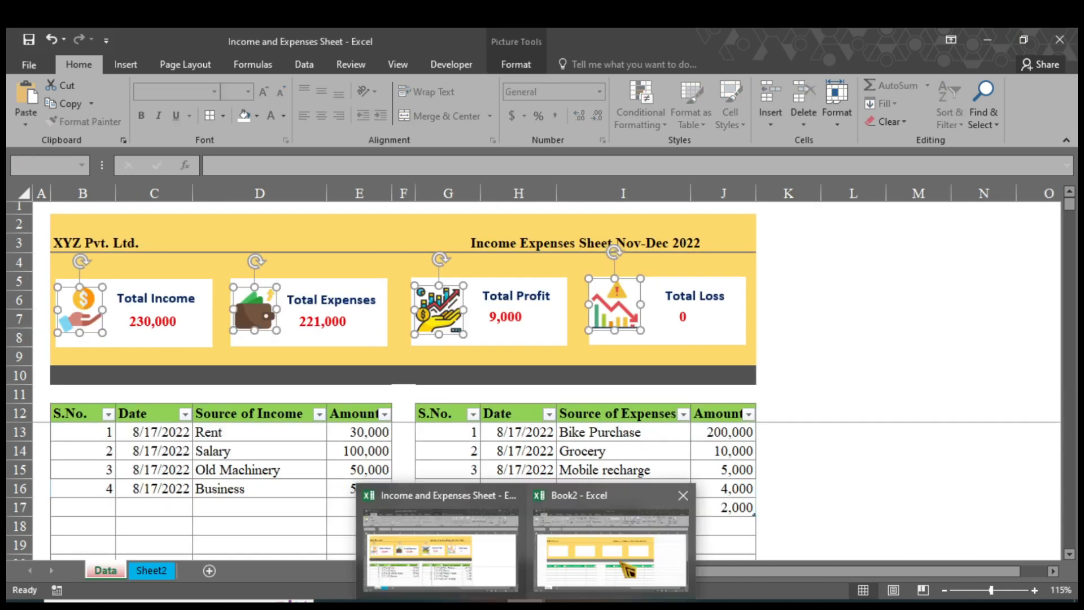
left_click(610, 542)
key("ctrl+v")
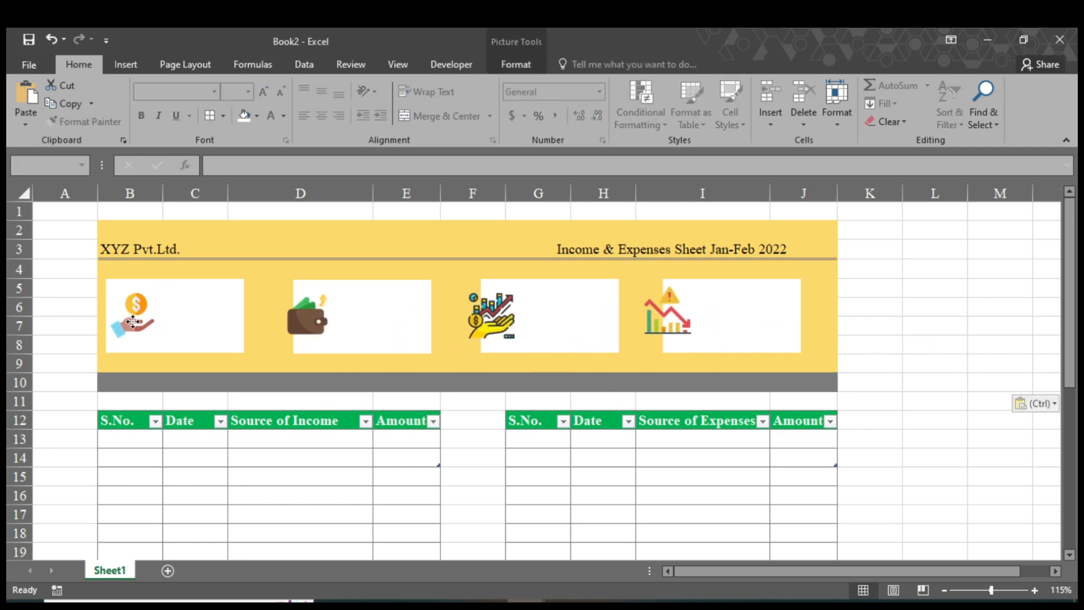
Position the wallet, growth-chart and loss-chart icons in the second, third and fourth cards.
left_click(358, 324)
left_click_drag(316, 323, 329, 324)
left_click_drag(482, 320, 527, 297)
left_click_drag(666, 324, 688, 326)
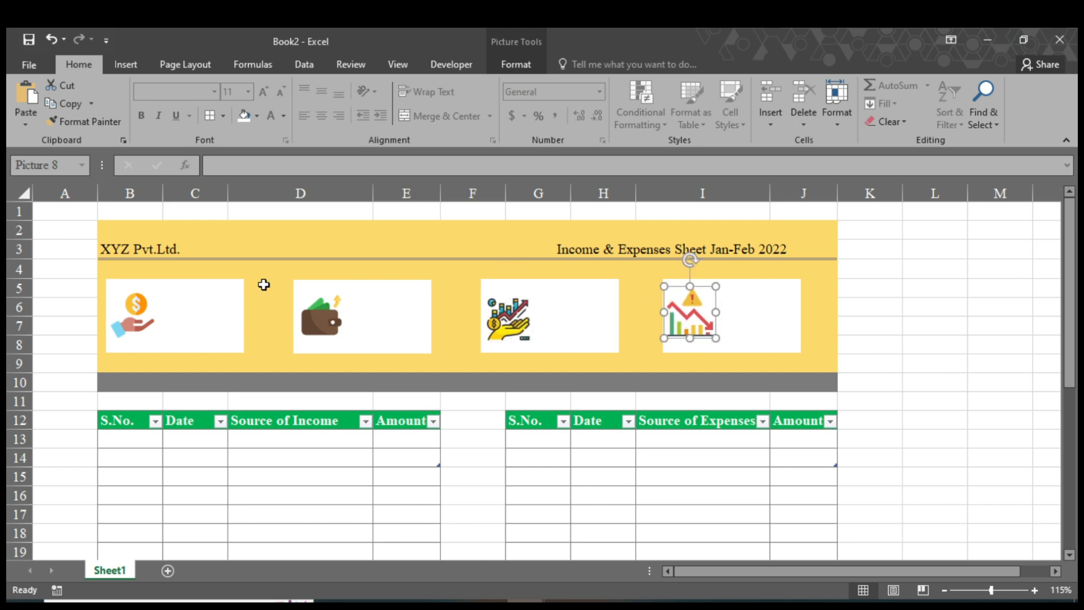
left_click(221, 305)
Draw a rectangle in the first card labelled 'Total Income' in bold and adjust its font size.
left_click(125, 64)
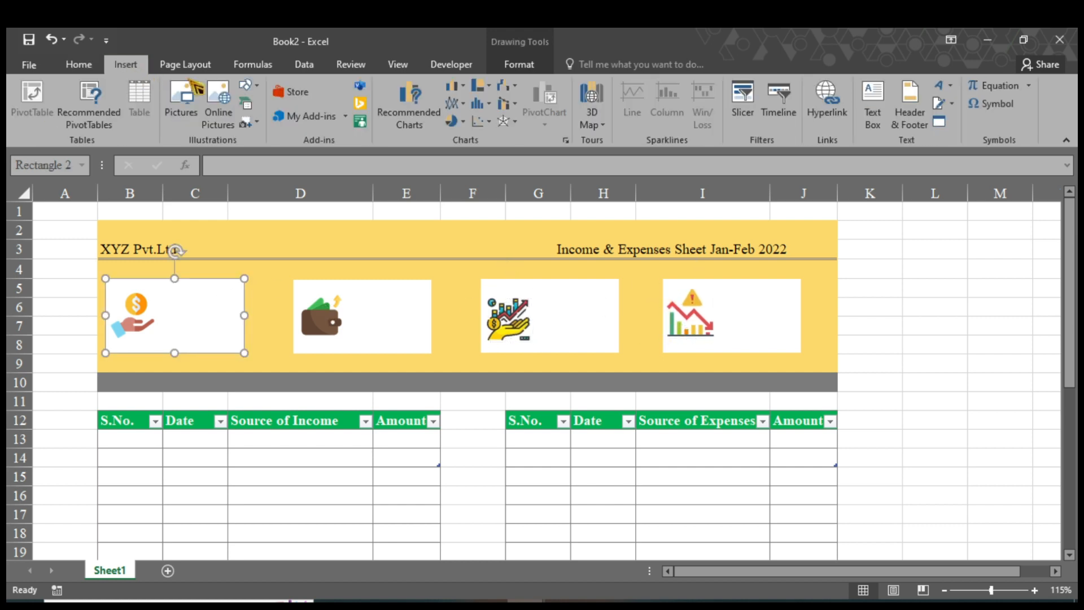
left_click(246, 86)
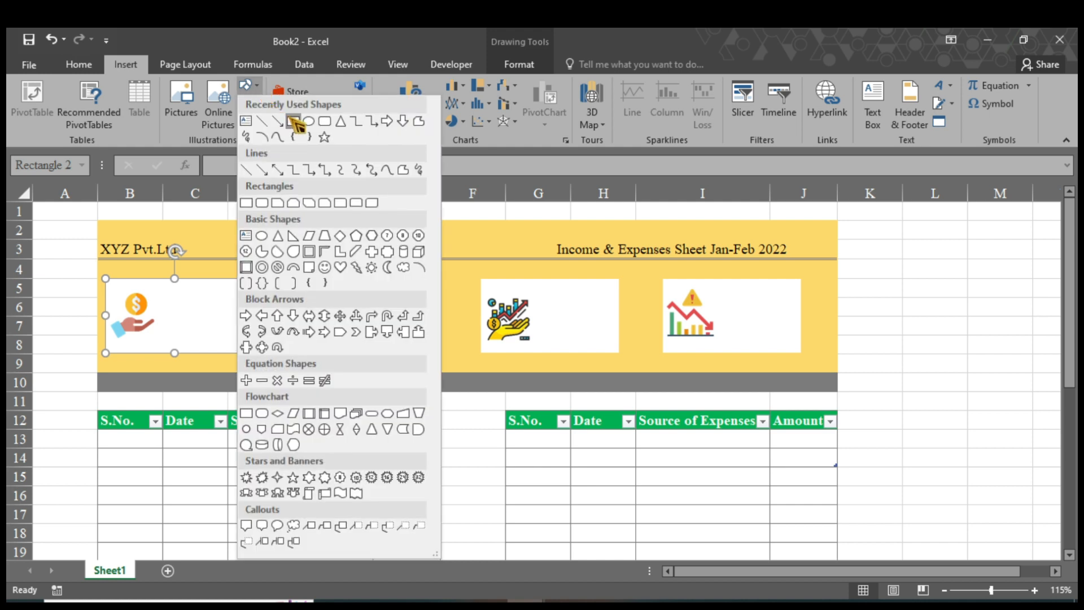
left_click(295, 121)
left_click_drag(161, 290, 240, 319)
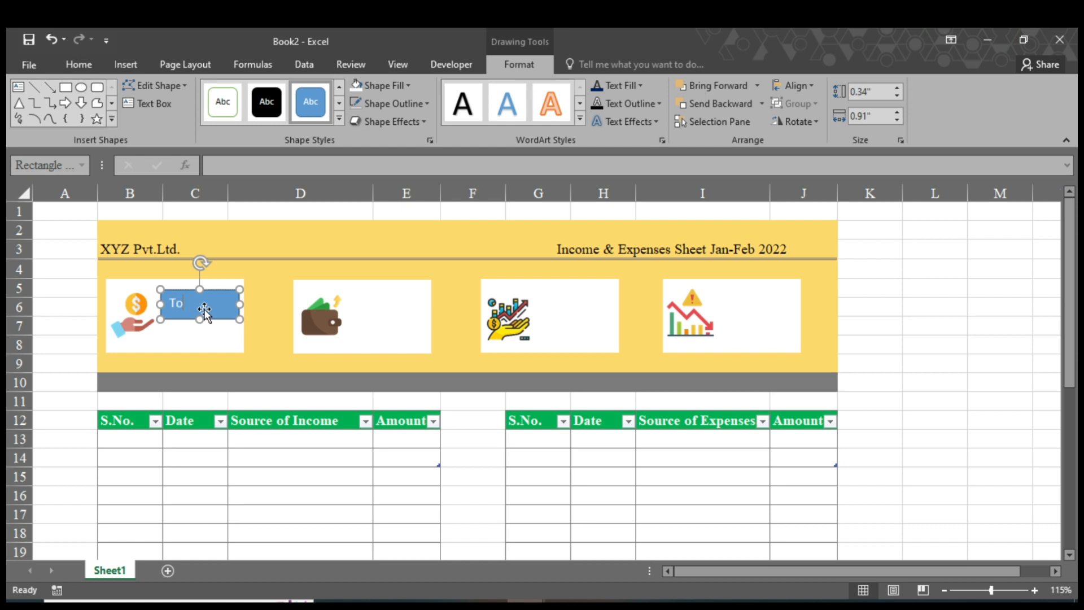
type("Total Income")
left_click(232, 301)
left_click(78, 64)
left_click(141, 115)
left_click(237, 94)
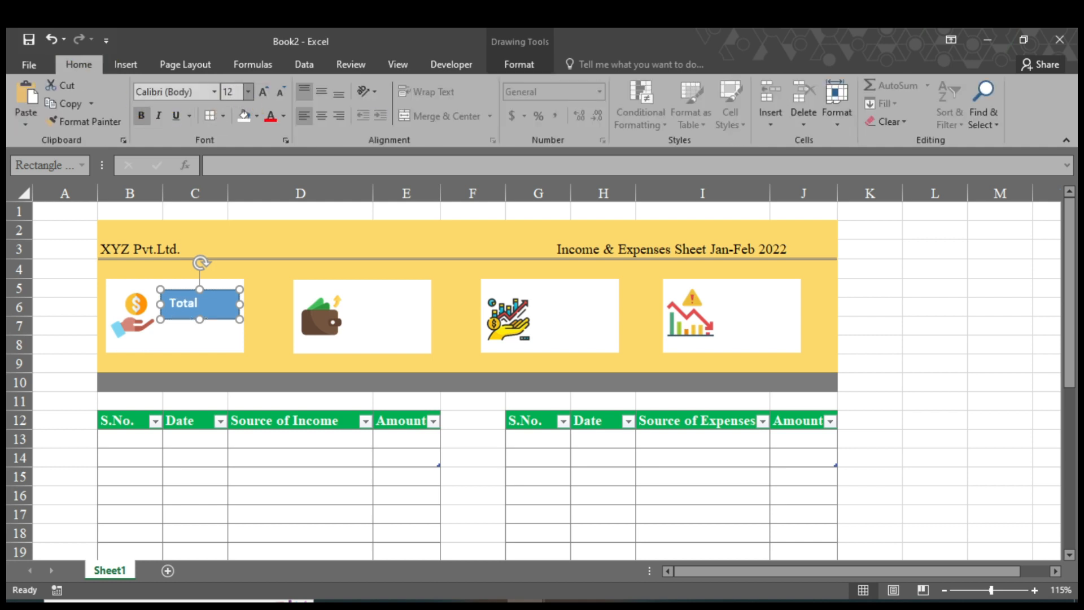
Widen the first card and label box, and give the label white style with no outline.
left_click(234, 345)
mouse_move(245, 315)
left_mouse_down()
mouse_move(256, 305)
mouse_move(268, 315)
mouse_move(262, 303)
left_mouse_up()
left_click(239, 306)
left_click(245, 336)
left_click(254, 305)
left_click(451, 65)
left_click(523, 71)
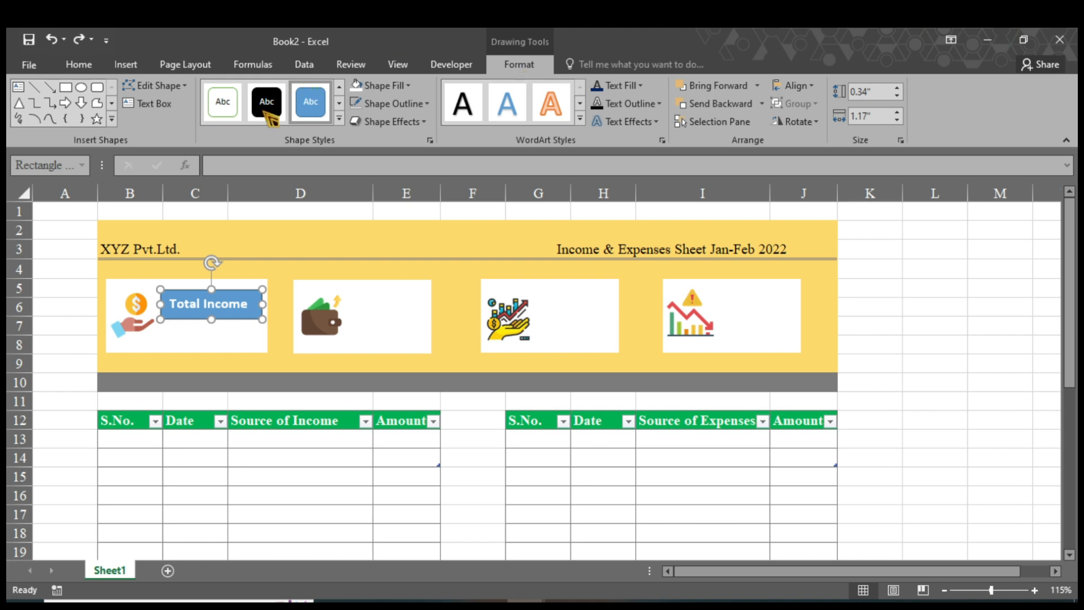
left_click(223, 103)
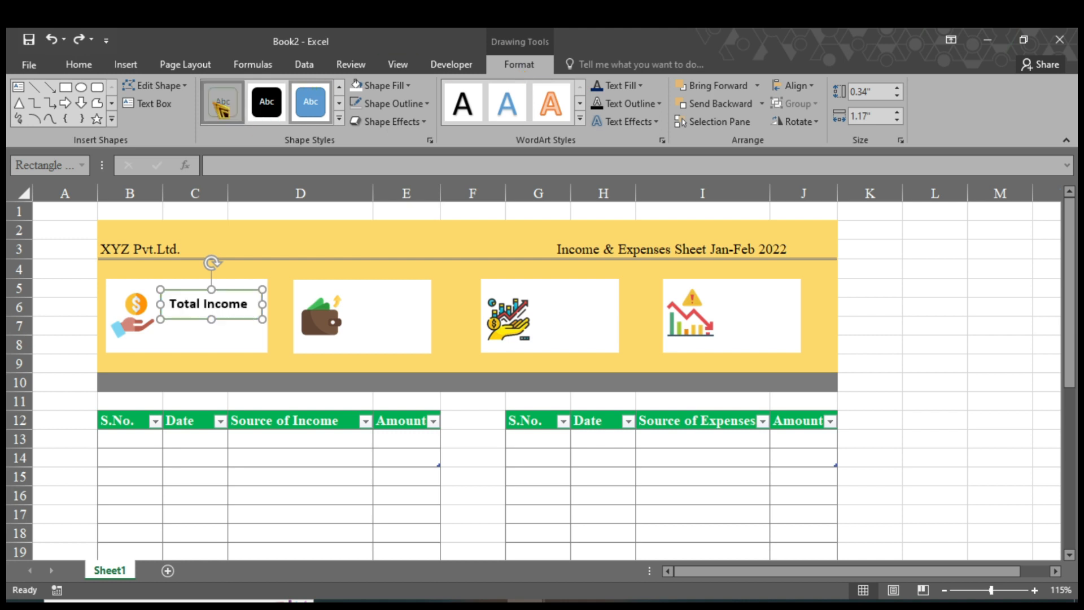
left_click(429, 101)
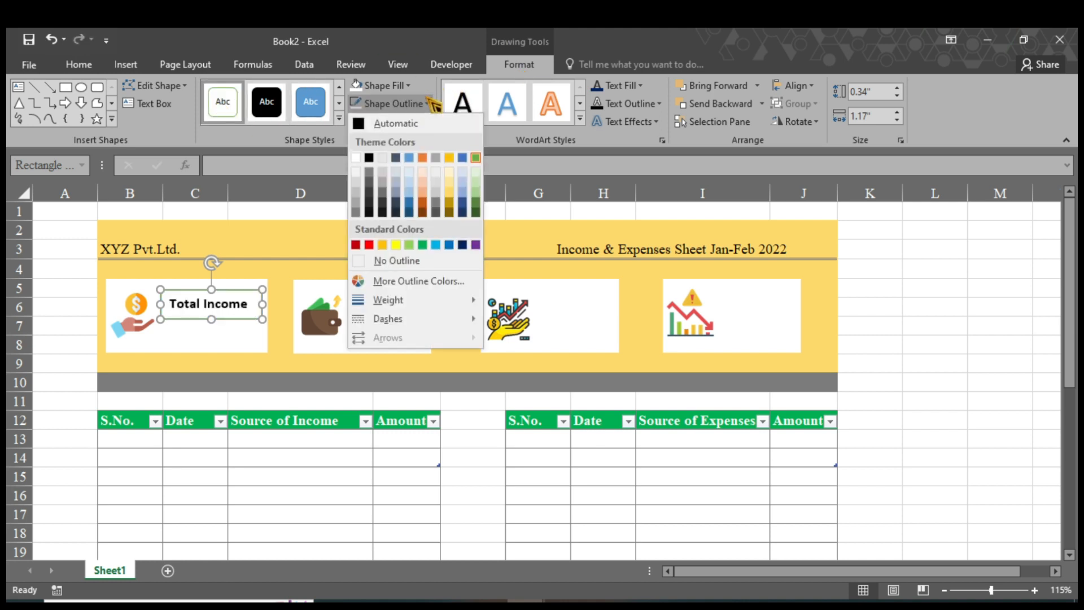
left_click(368, 261)
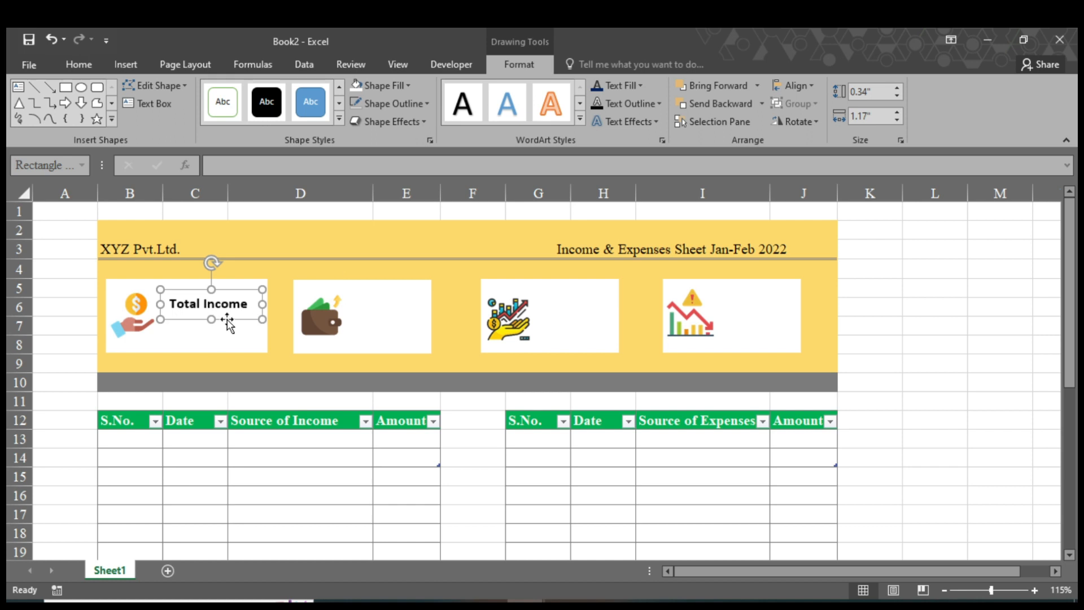
Copy the label onto the wallet card and change it to 'Total Expenses'.
left_click_drag(232, 327, 406, 317)
left_click(423, 301)
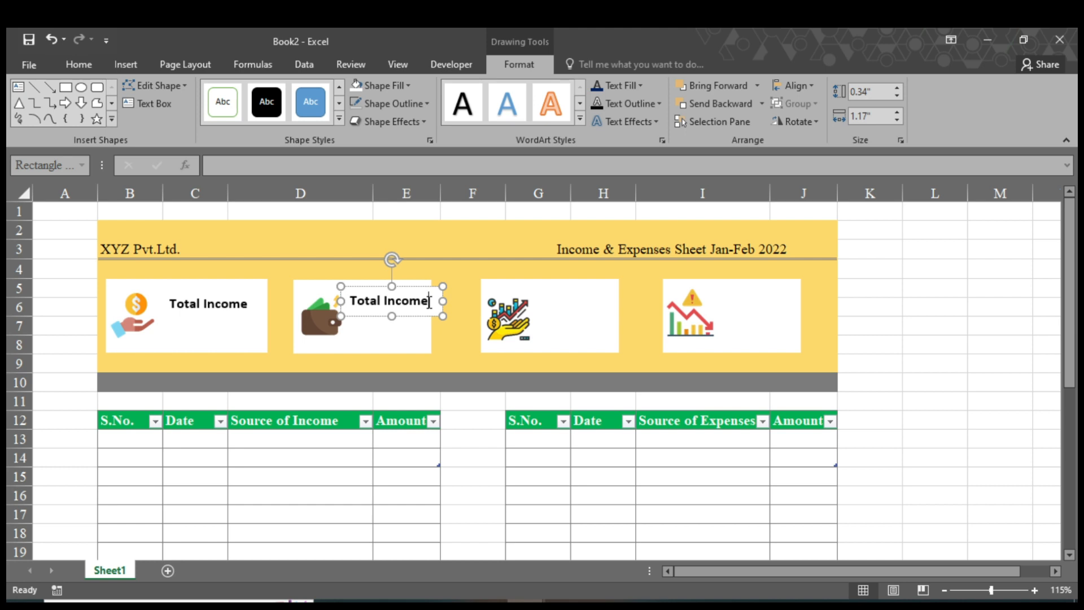
type("Expenses")
left_click(443, 300)
left_click_drag(444, 299, 457, 316)
left_click(403, 338)
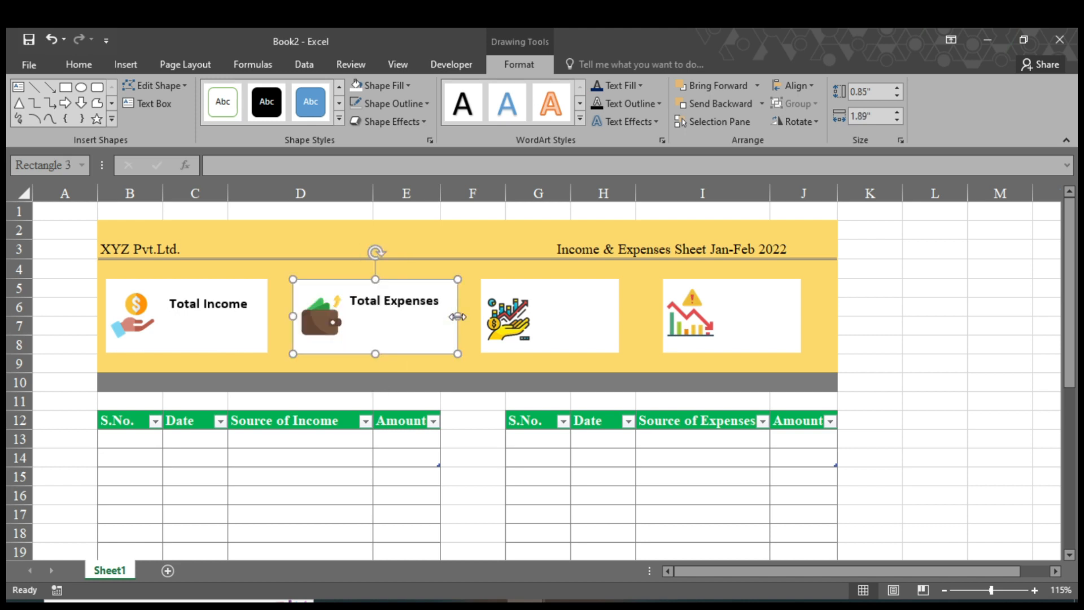
left_click(394, 302)
Copy the label onto the third card for Total Profit and widen that card.
left_click_drag(427, 315, 798, 308)
left_click(622, 301)
key("BackSpace")
key("BackSpace")
key("BackSpace")
key("BackSpace")
key("BackSpace")
key("BackSpace")
key("BackSpace")
key("BackSpace")
left_click_drag(638, 300, 618, 301)
left_click(613, 324)
left_click_drag(619, 316, 639, 317)
Change the fourth card's label to 'Total Loss' and widen the card.
left_click(774, 319)
left_click(797, 298)
key("BackSpace")
key("BackSpace")
key("BackSpace")
key("BackSpace")
key("BackSpace")
key("BackSpace")
key("BackSpace")
key("BackSpace")
type("Loss")
left_click(801, 317)
left_click_drag(801, 316, 819, 315)
left_click(223, 305)
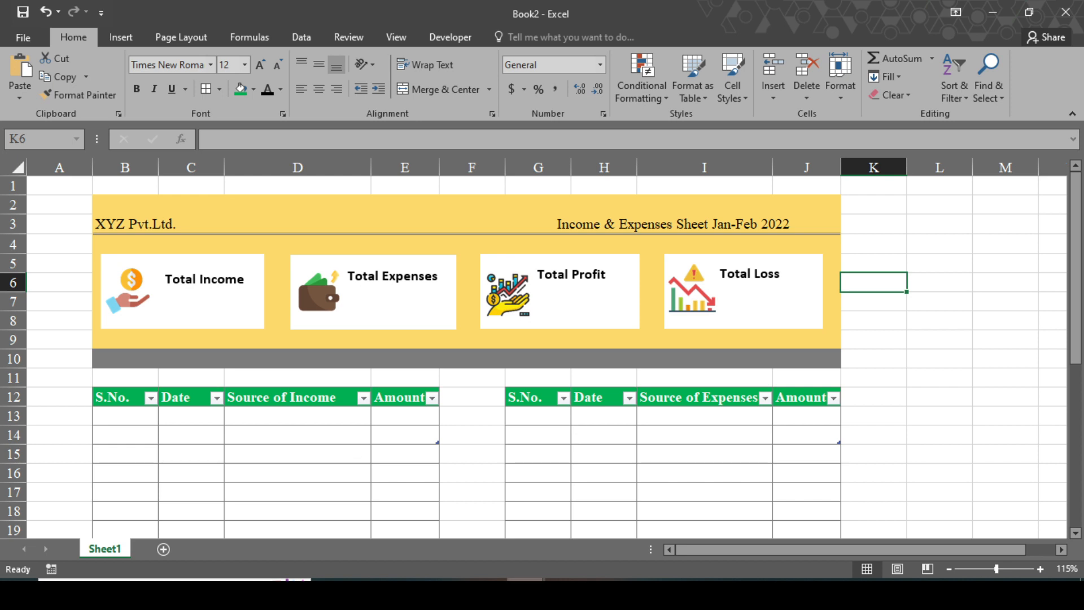
Copy the expense entries G13:J17 into Book2 starting at G13.
mouse_move(525, 593)
left_click(435, 548)
left_click_drag(468, 409, 714, 499)
key("ctrl+c")
mouse_move(525, 593)
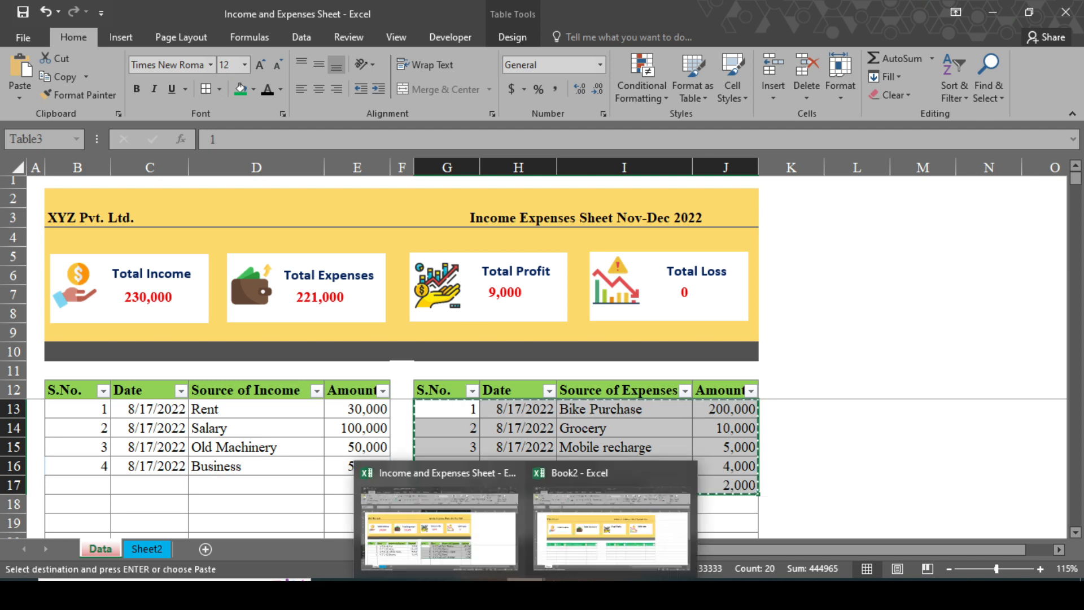
left_click(571, 565)
left_click(532, 416)
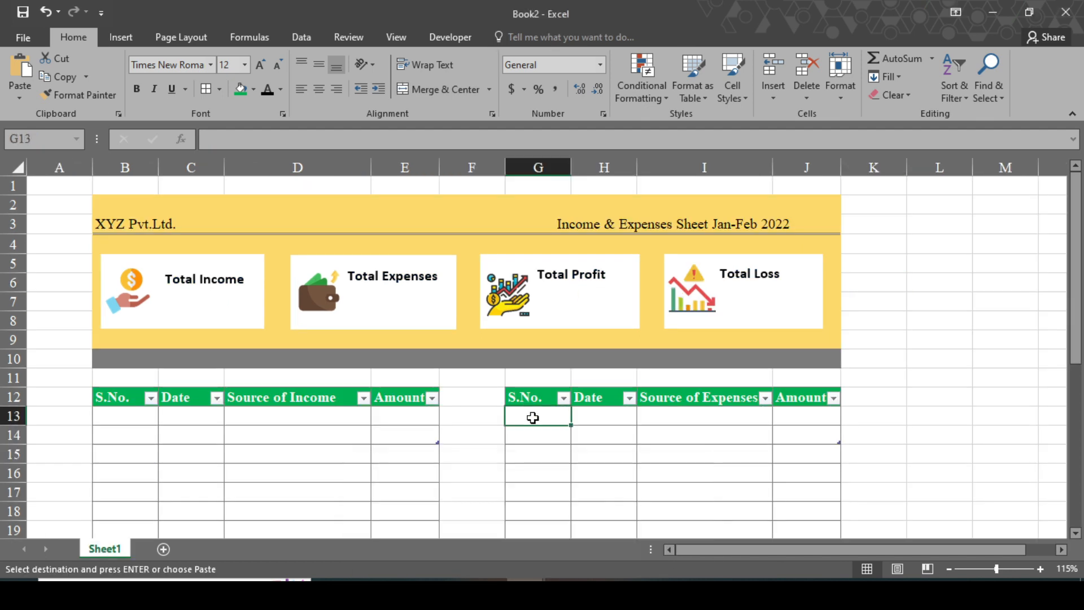
key("ctrl+v")
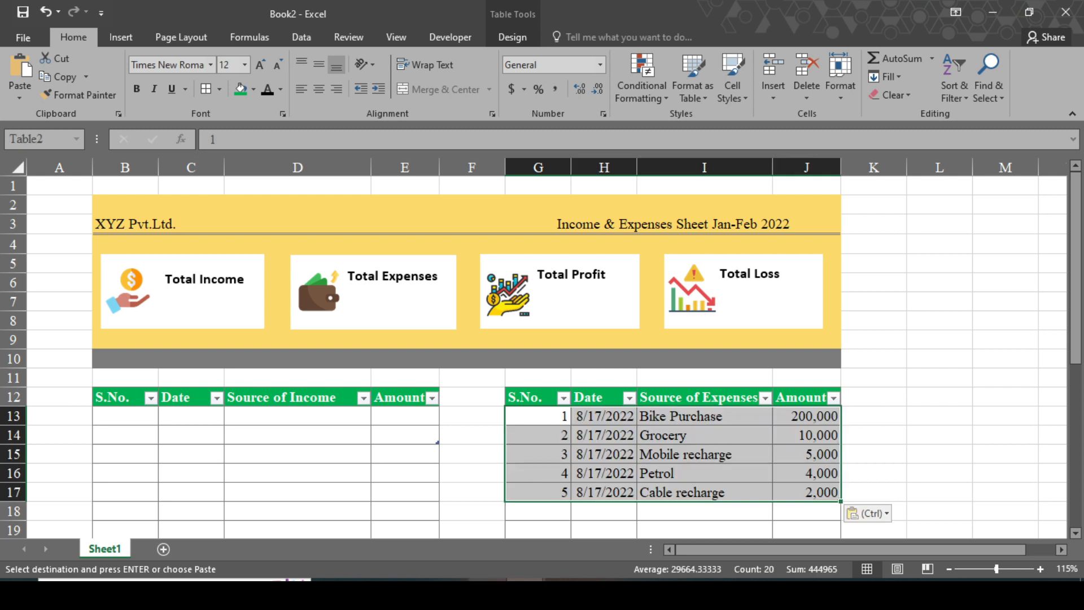
Copy the income rows B13:E16 into Book2's income table.
mouse_move(525, 592)
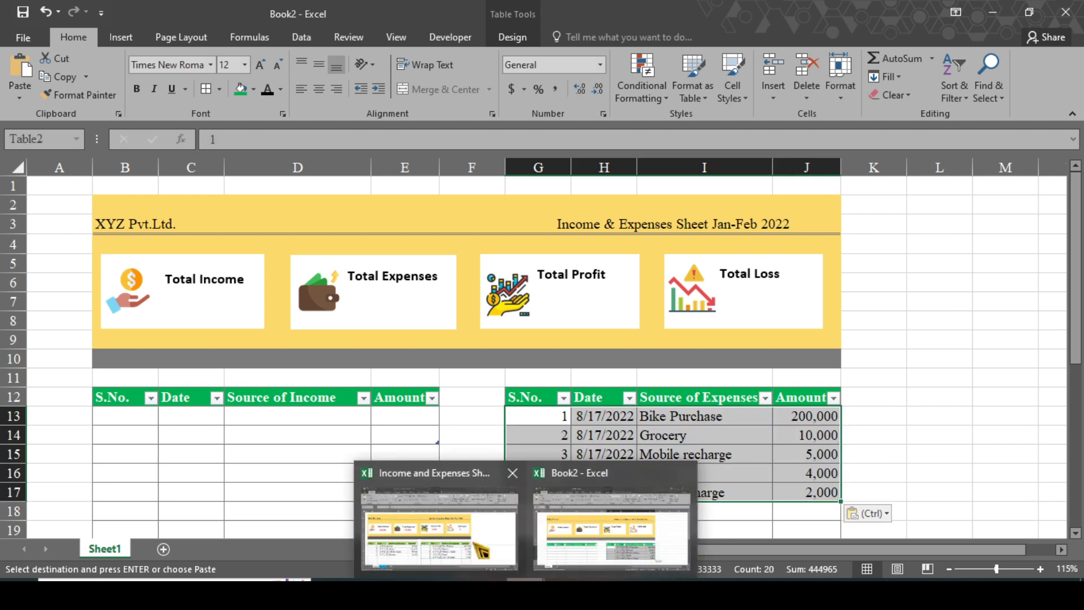
left_click(478, 545)
left_click_drag(85, 408, 368, 474)
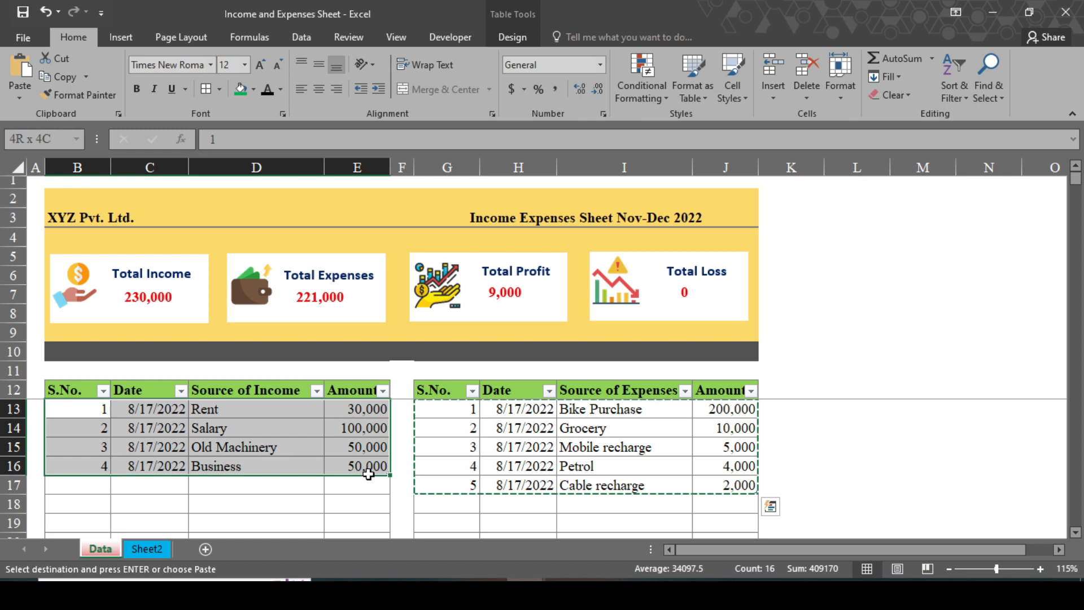
key("ctrl+c")
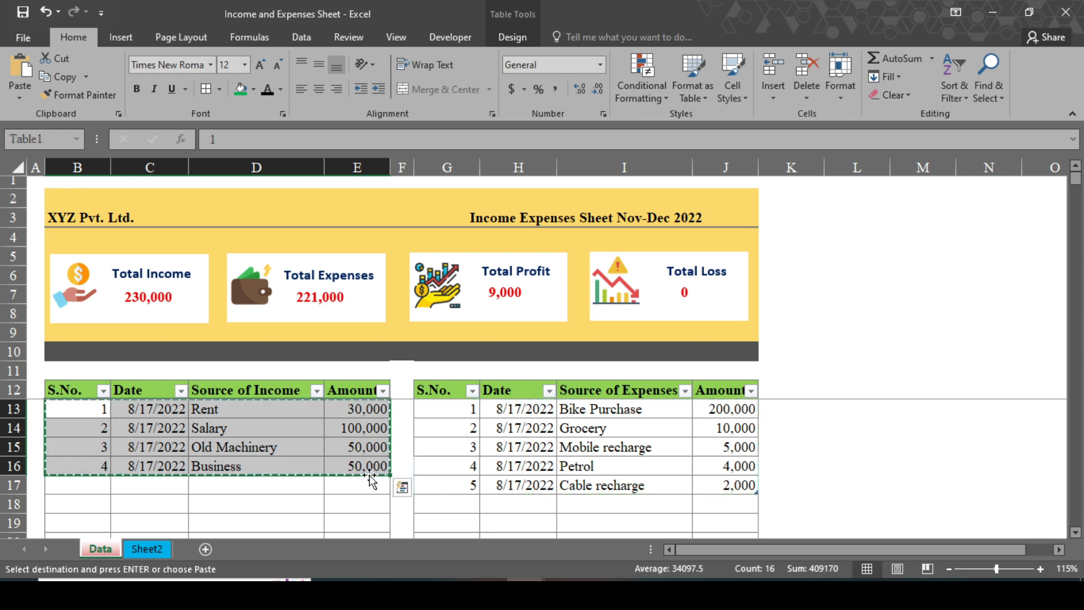
mouse_move(525, 592)
left_click(613, 542)
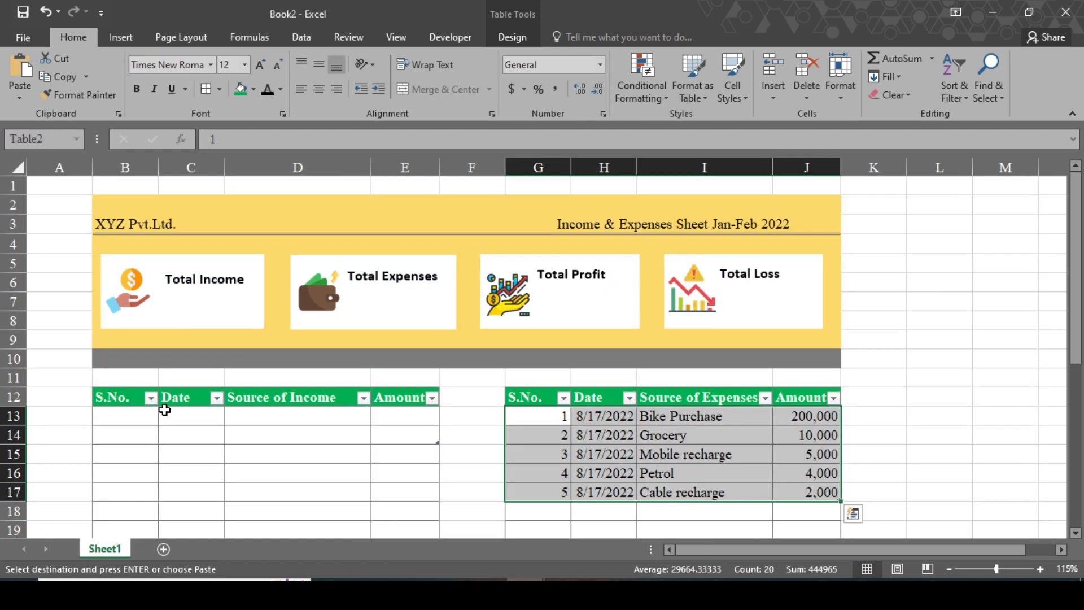
key("ctrl+v")
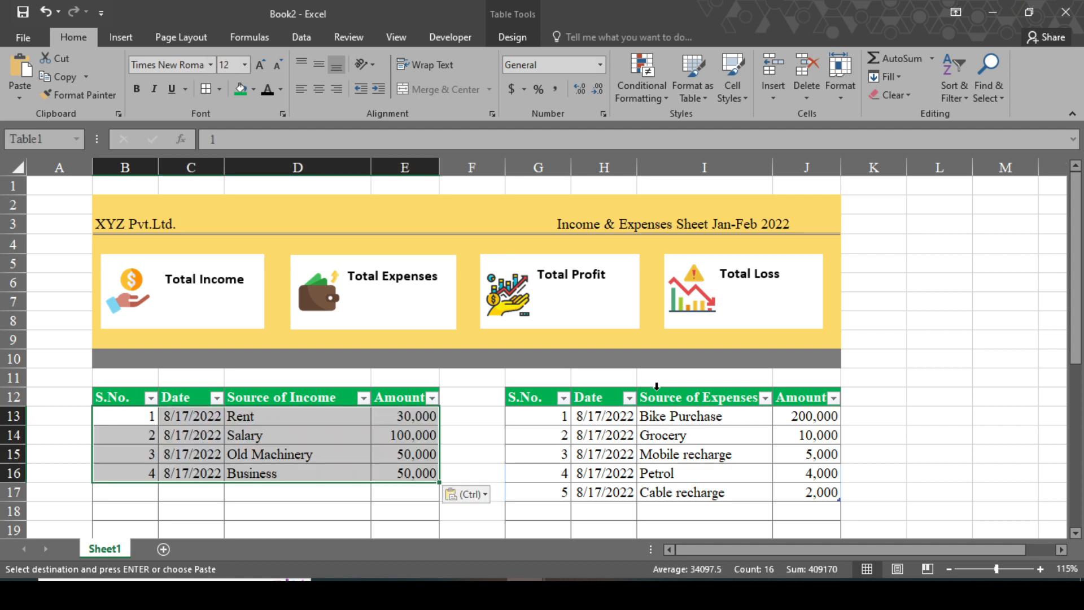
left_click(933, 397)
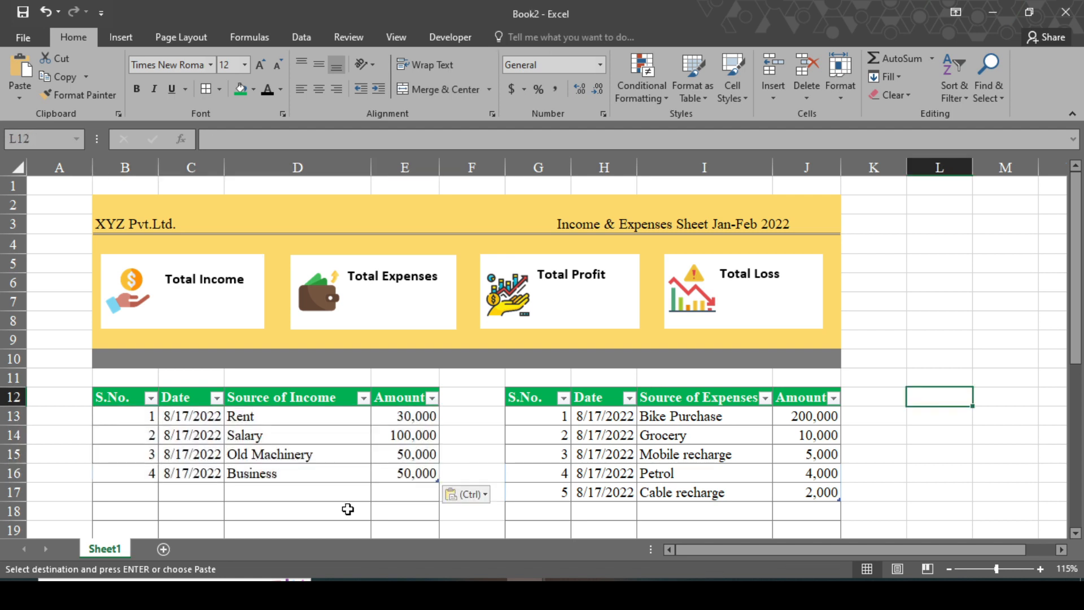
Rename Sheet1 to 'Data' and colour its tab red.
right_click(114, 549)
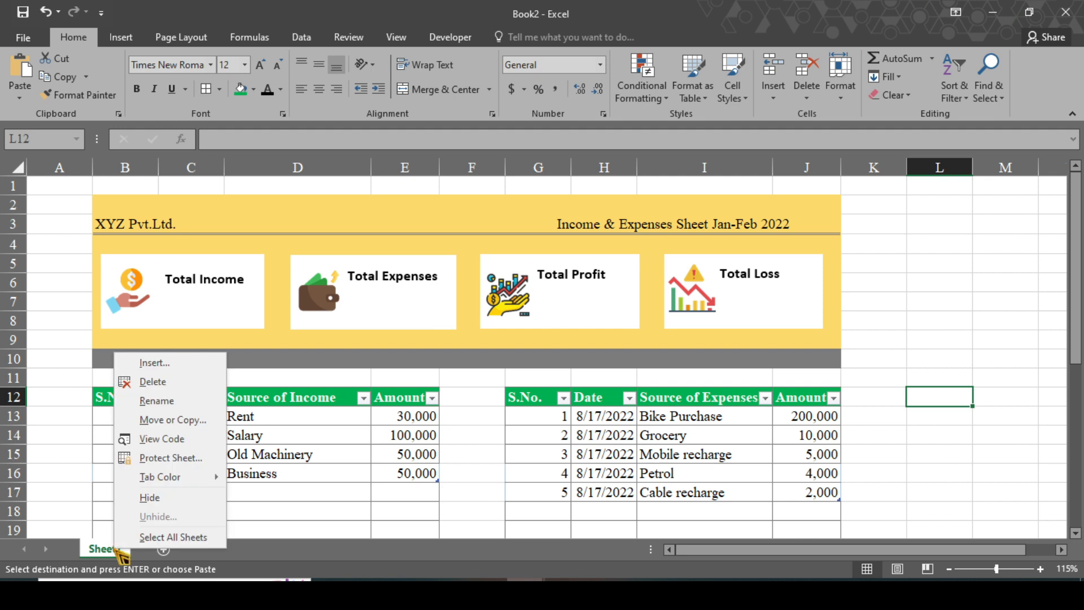
left_click(153, 401)
type("Data")
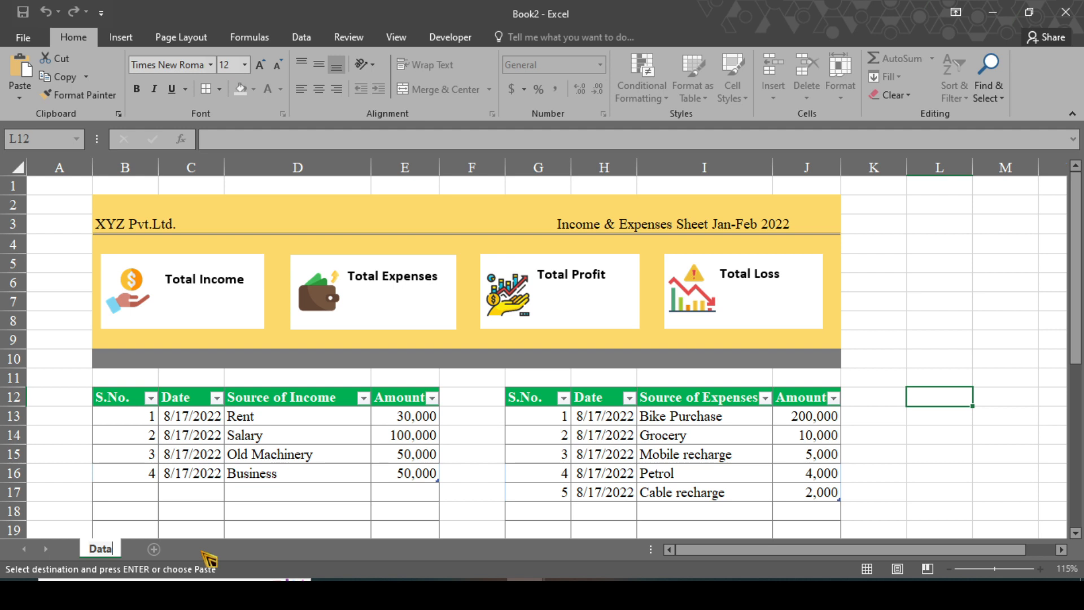
key("Return")
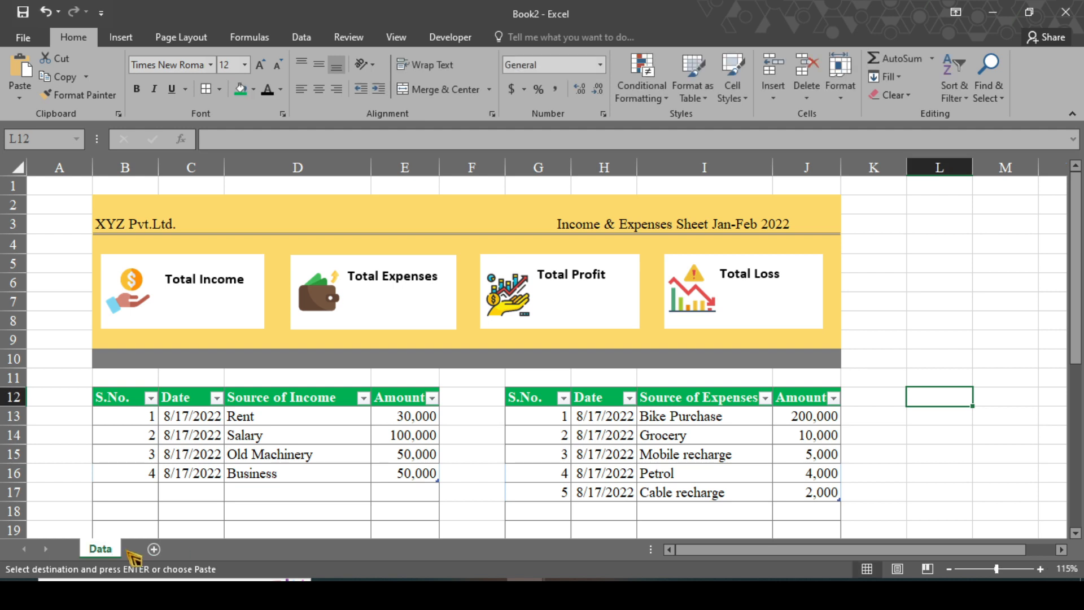
right_click(107, 547)
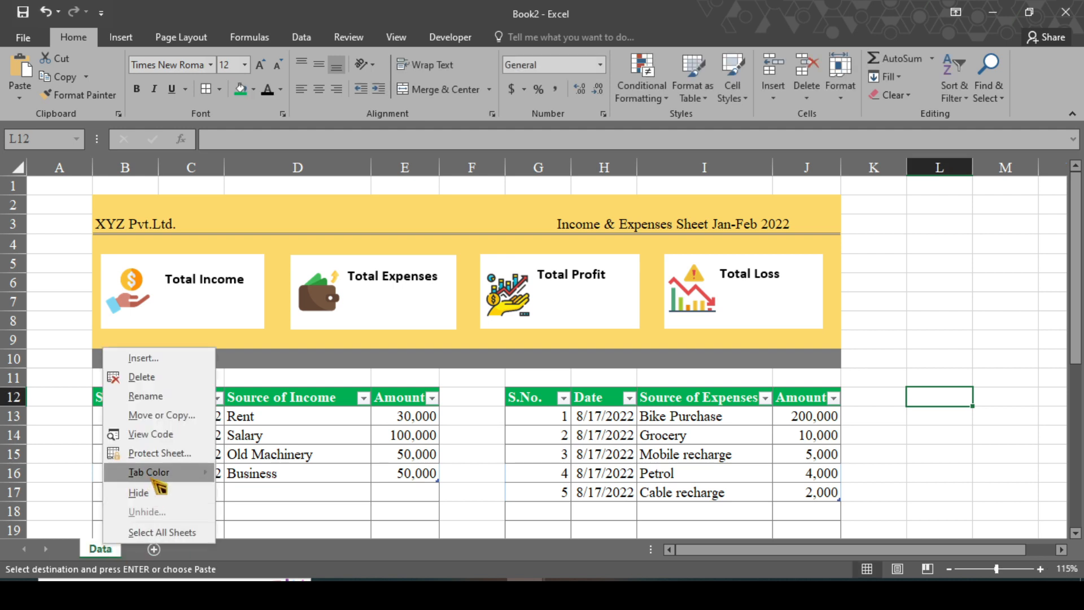
mouse_move(151, 476)
left_click(236, 528)
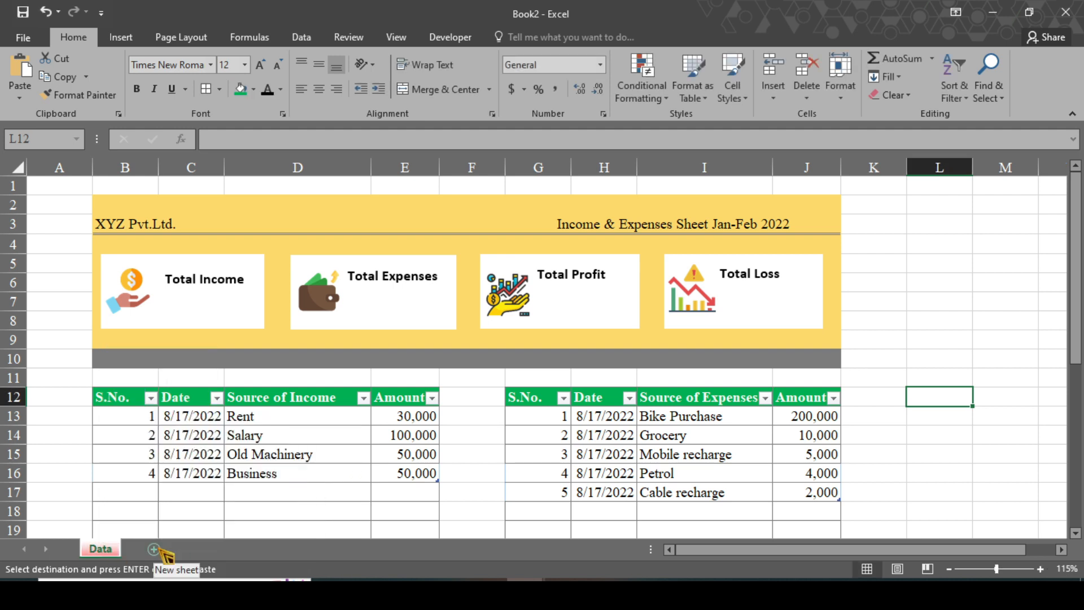
Add Sheet2 with headings Income, Expenses, Profit and Loss in D5:G5.
left_click(157, 550)
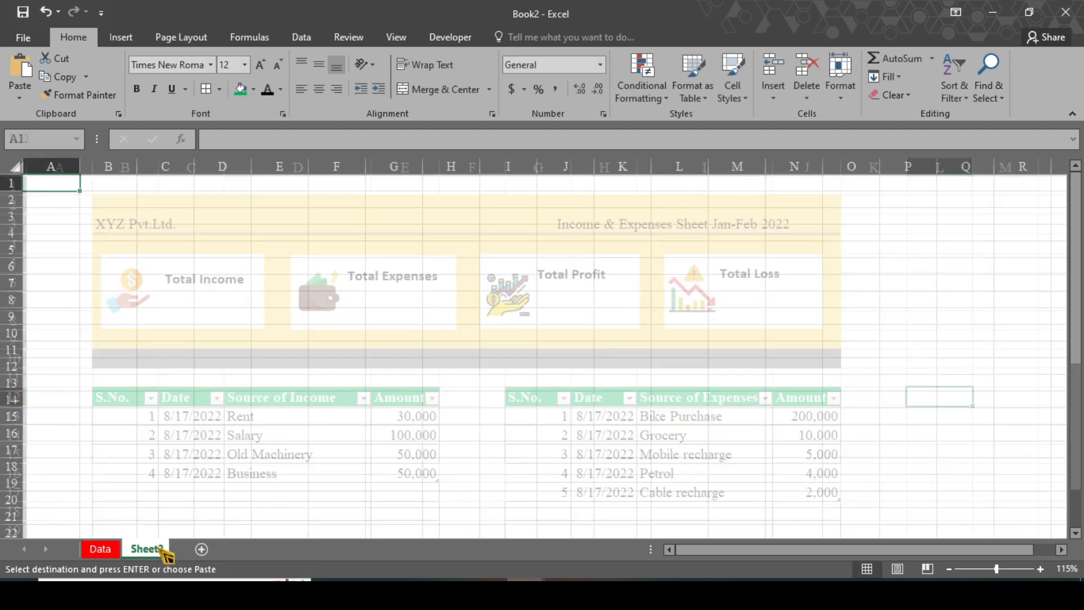
scroll(212, 264, "up", 1)
left_click(244, 262)
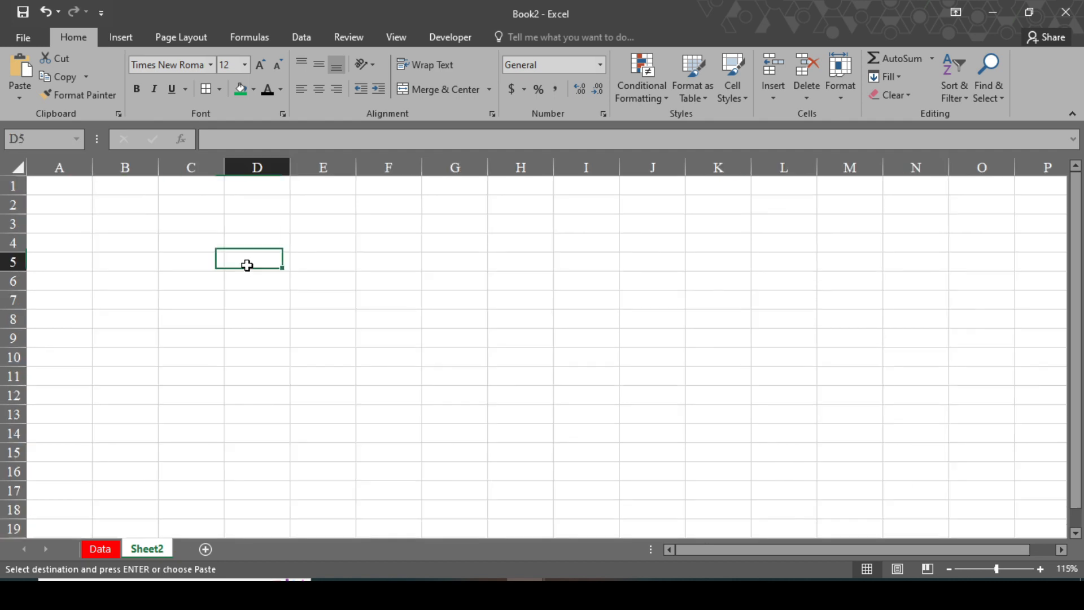
type("Income")
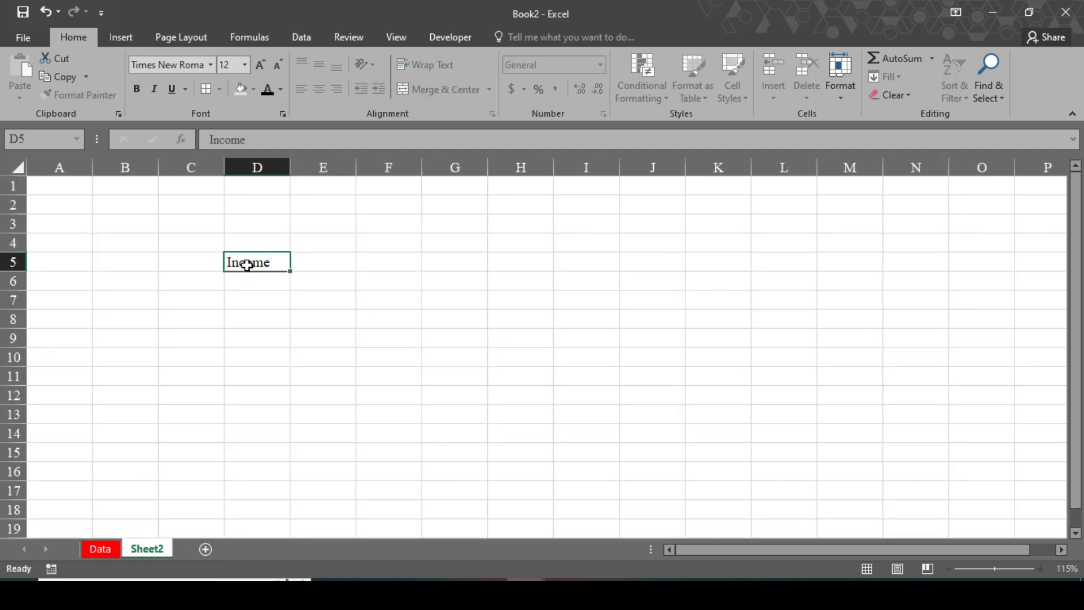
key("Tab")
type("Ex")
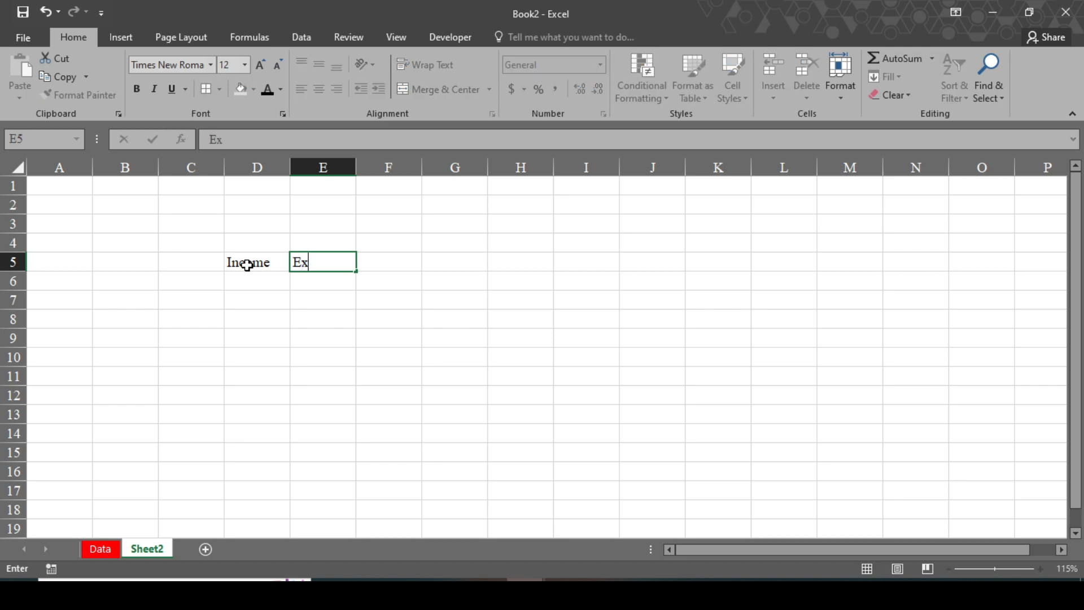
type("penses")
key("Tab")
type("Profit")
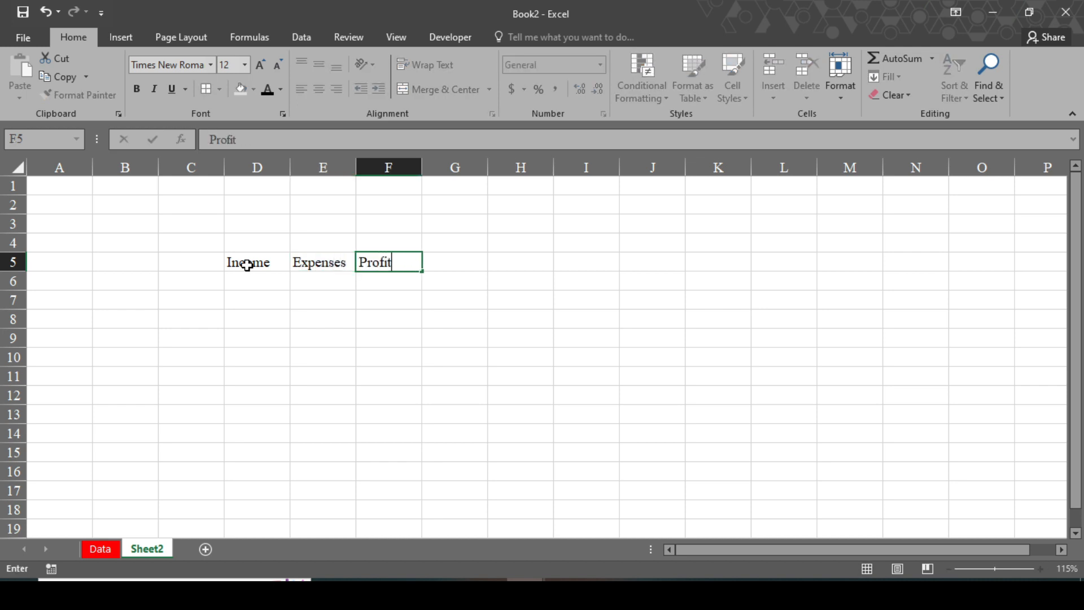
key("Tab")
type("L")
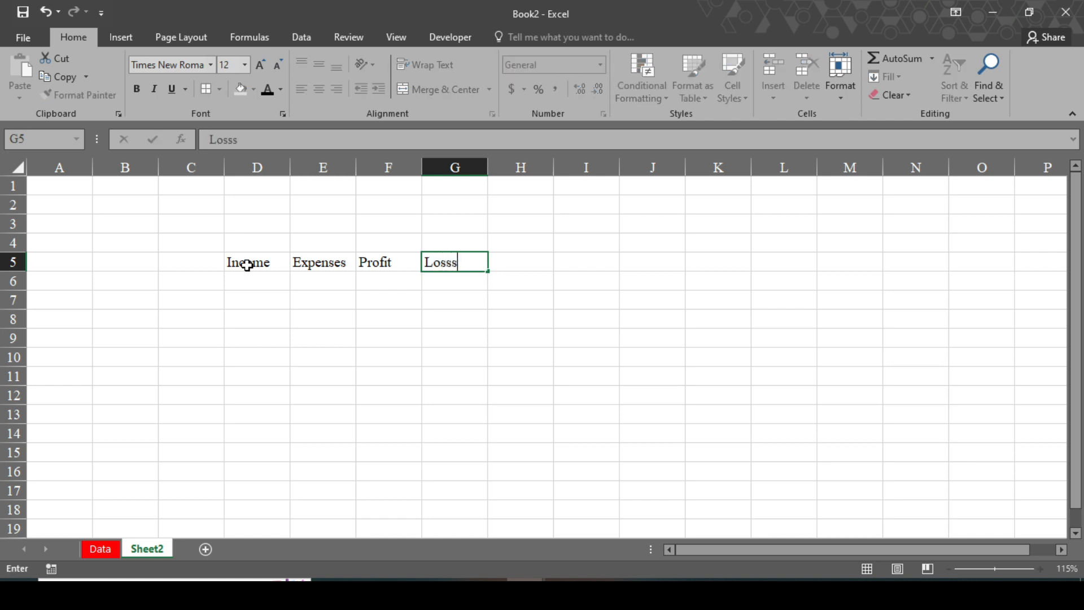
left_click(239, 279)
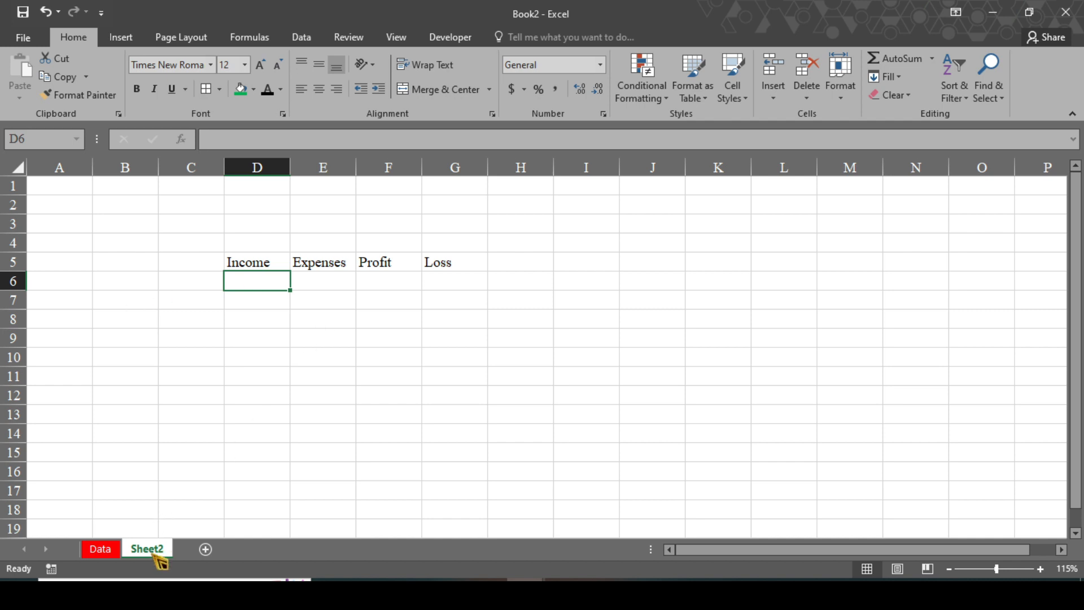
left_click(110, 550)
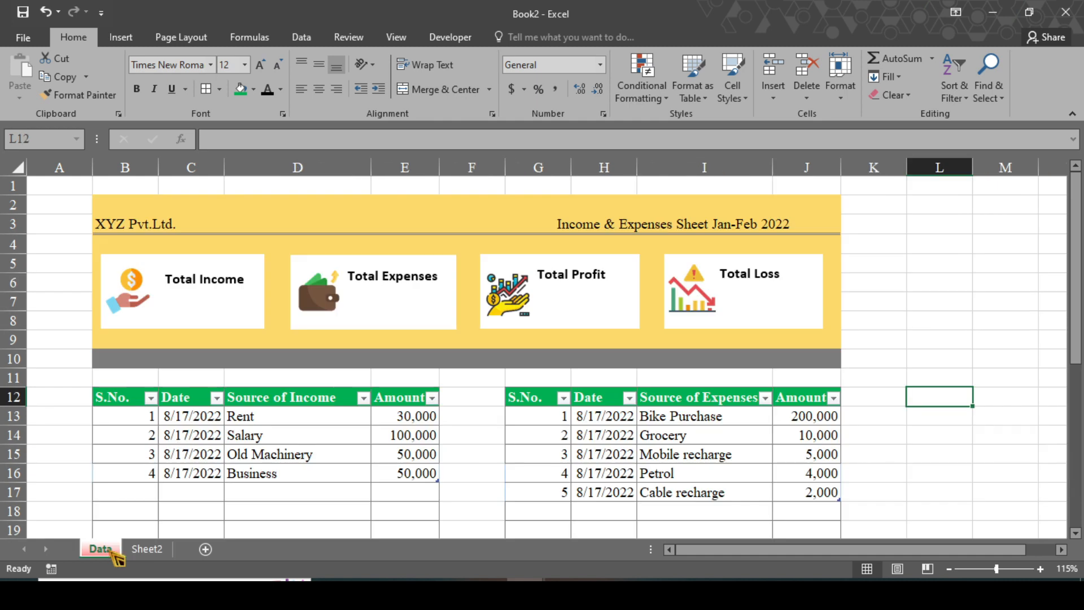
In Sheet2 D6, sum the Data sheet's income amounts E13:E16 for 230,000.
left_click(207, 315)
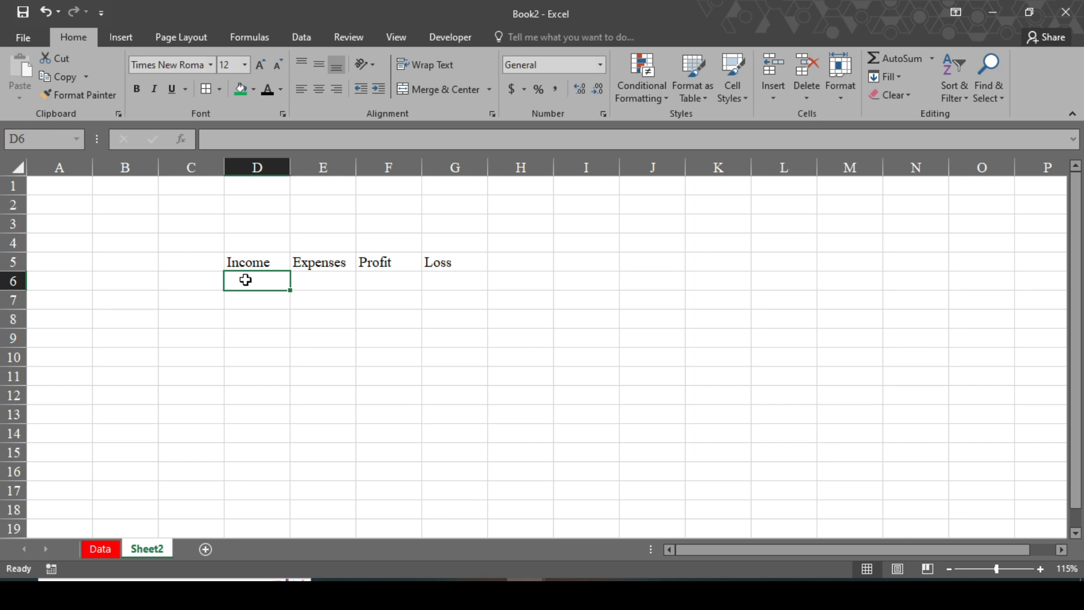
type("=S")
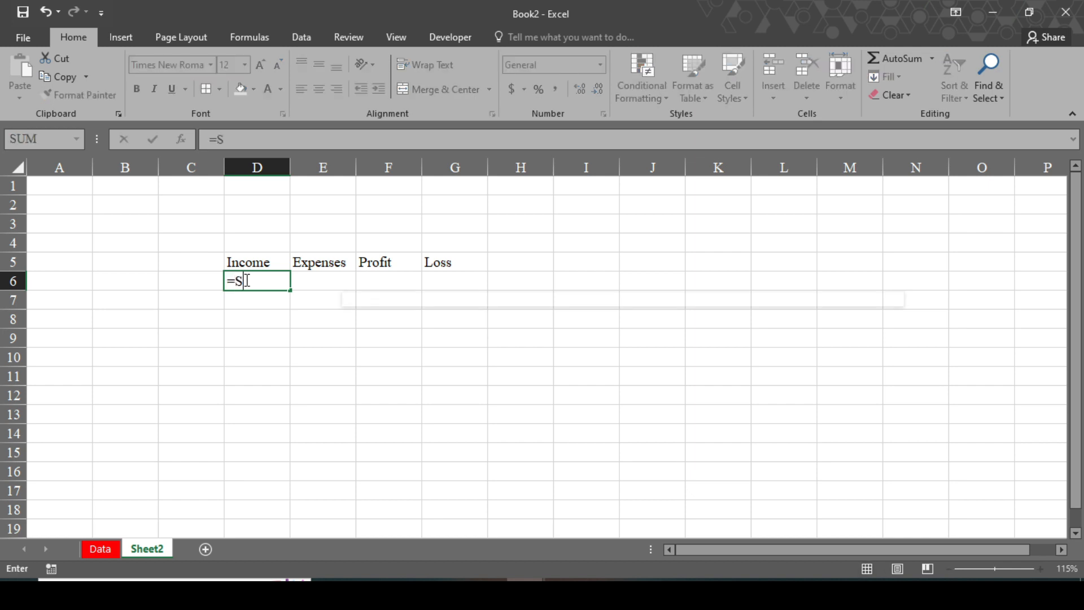
type("Um")
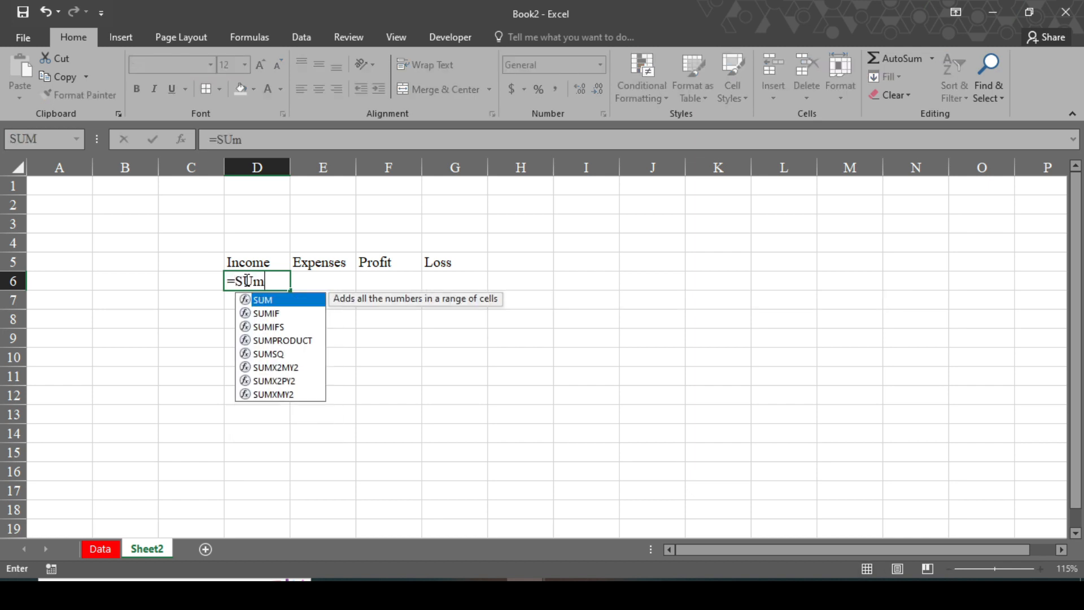
key("Tab")
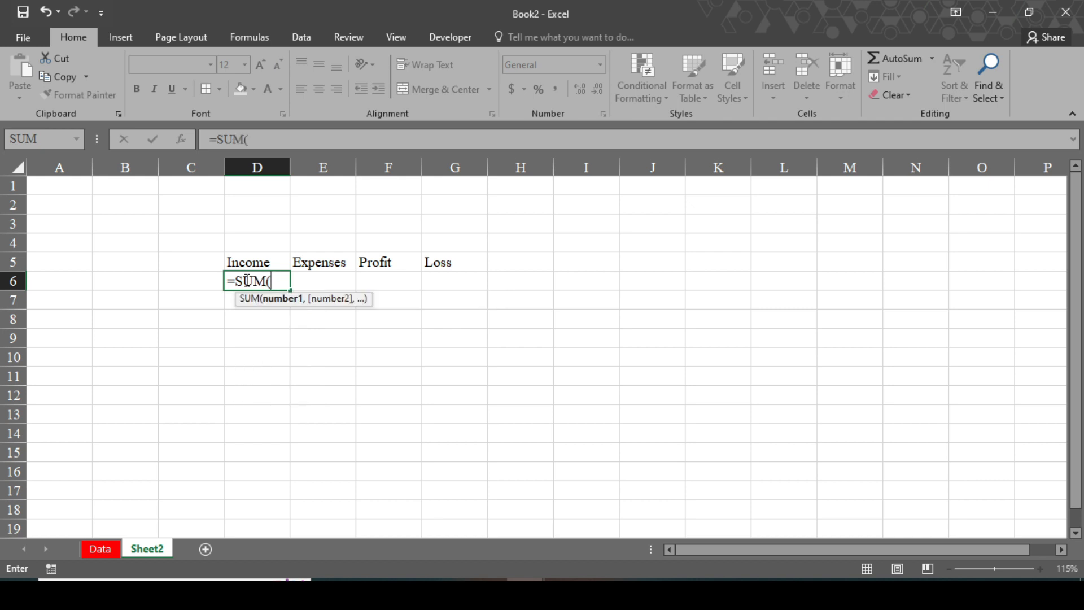
left_click(107, 549)
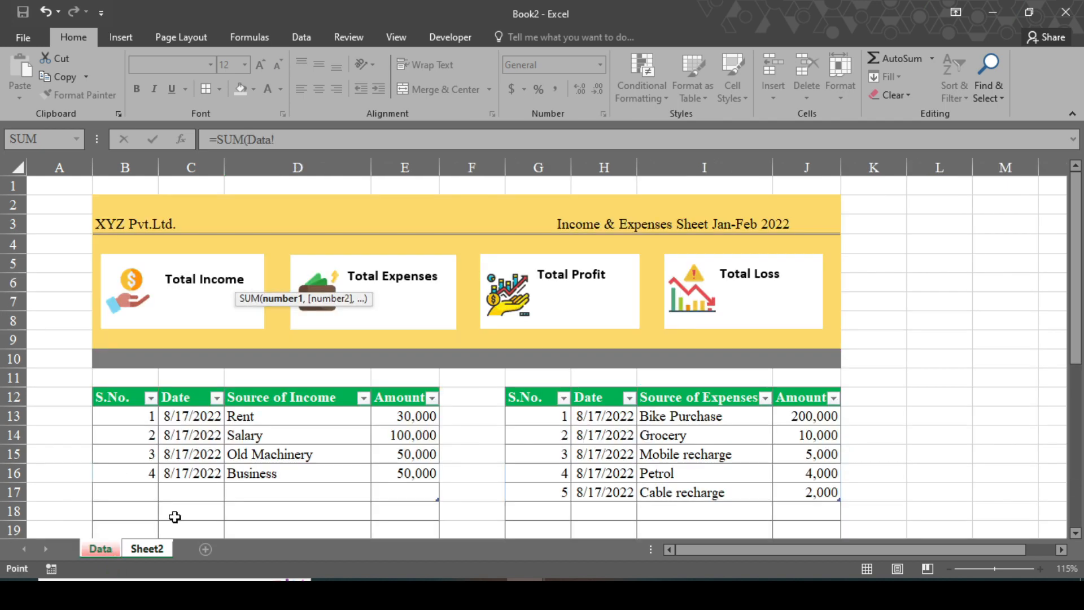
left_click_drag(403, 416, 414, 472)
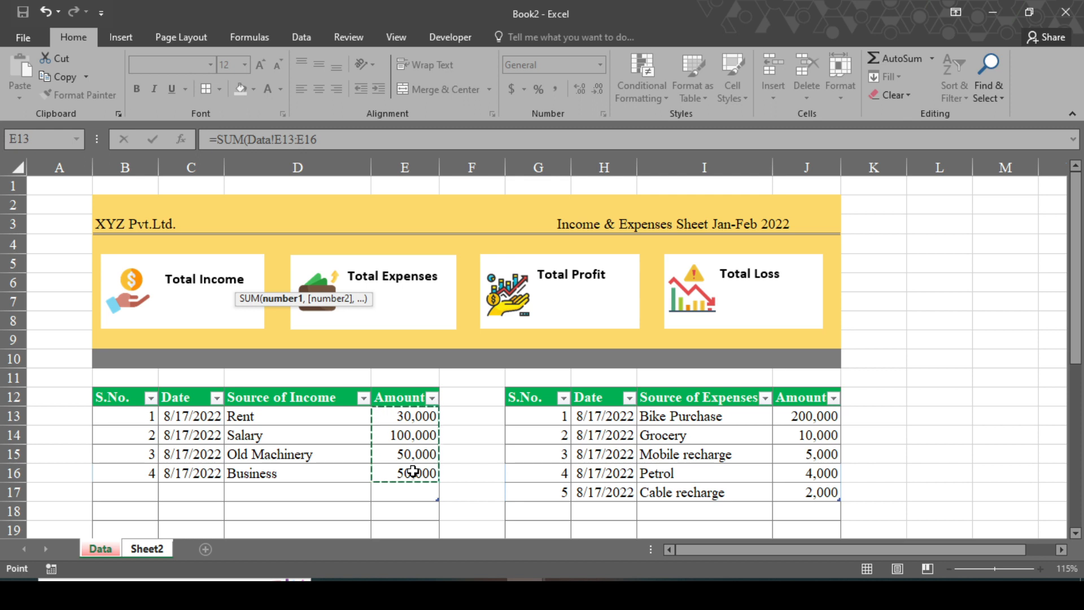
key("Return")
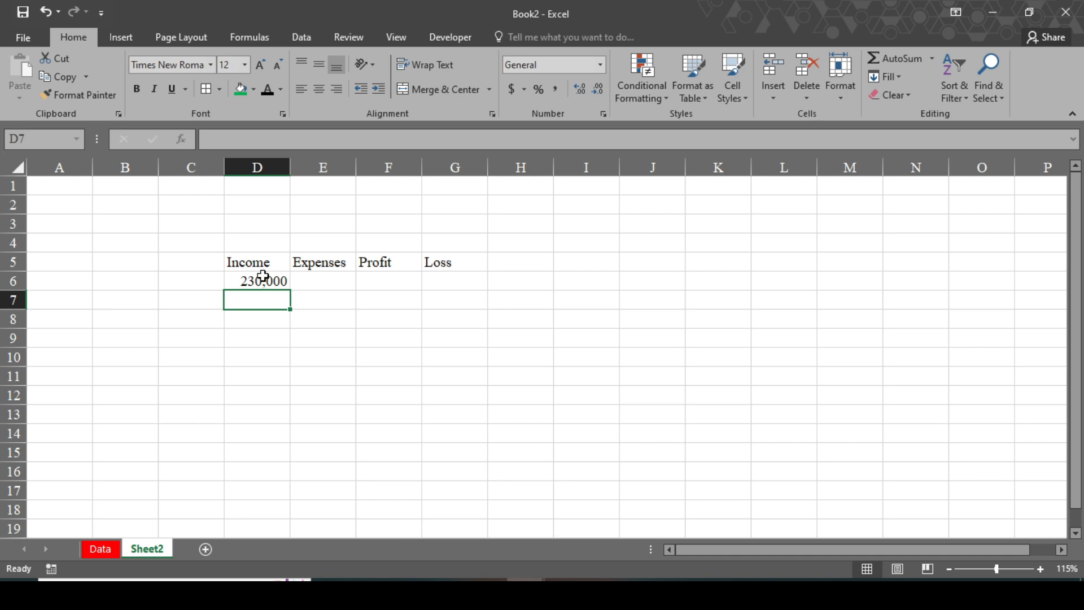
In E6, sum the Data sheet's expense amounts J13:J18 for 221000.
left_click(296, 282)
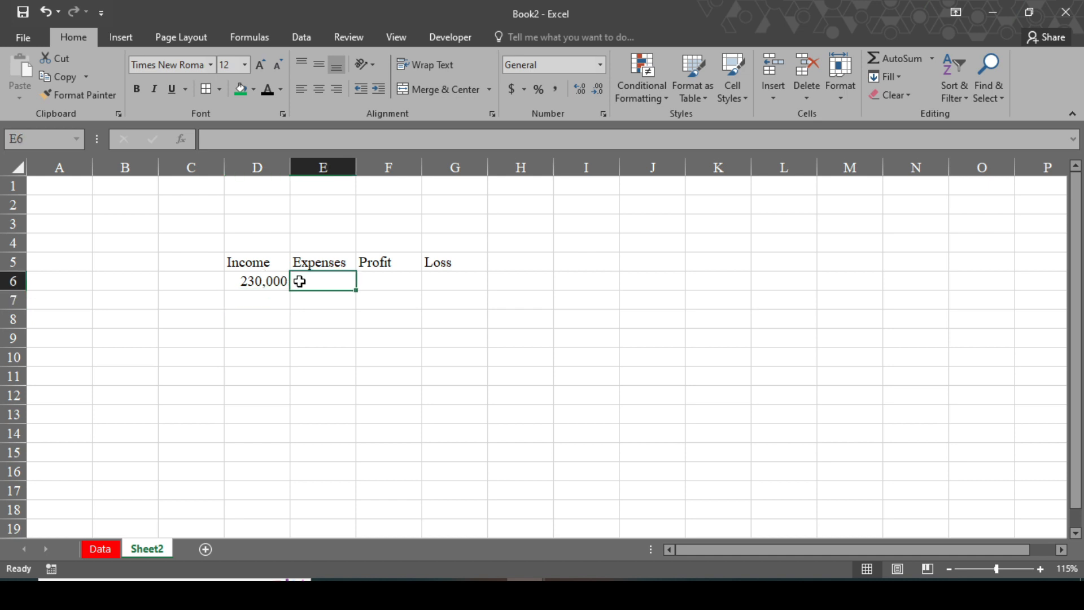
type("=S")
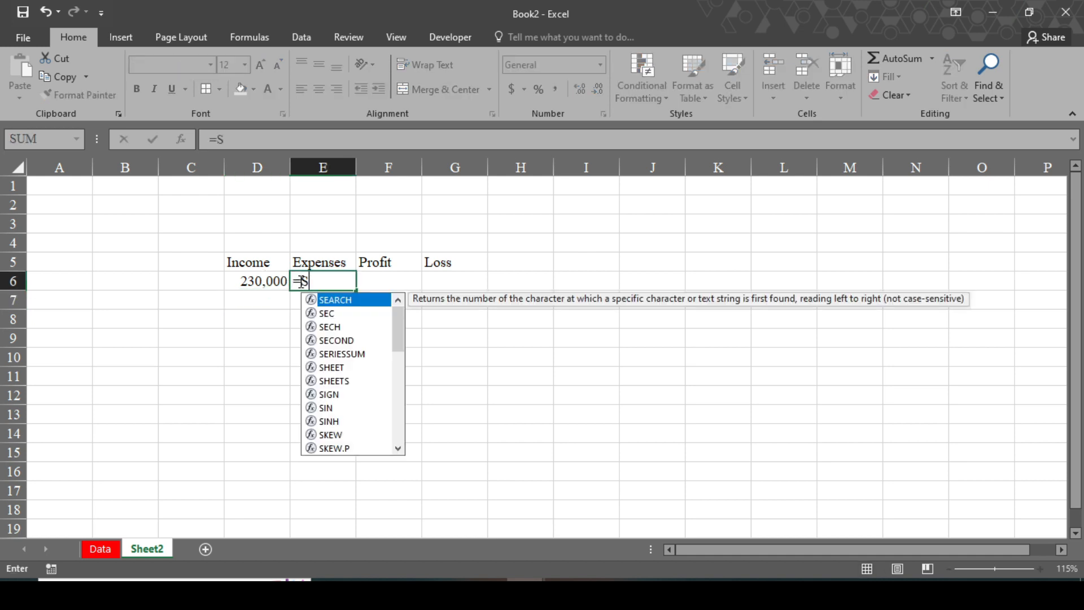
type("um")
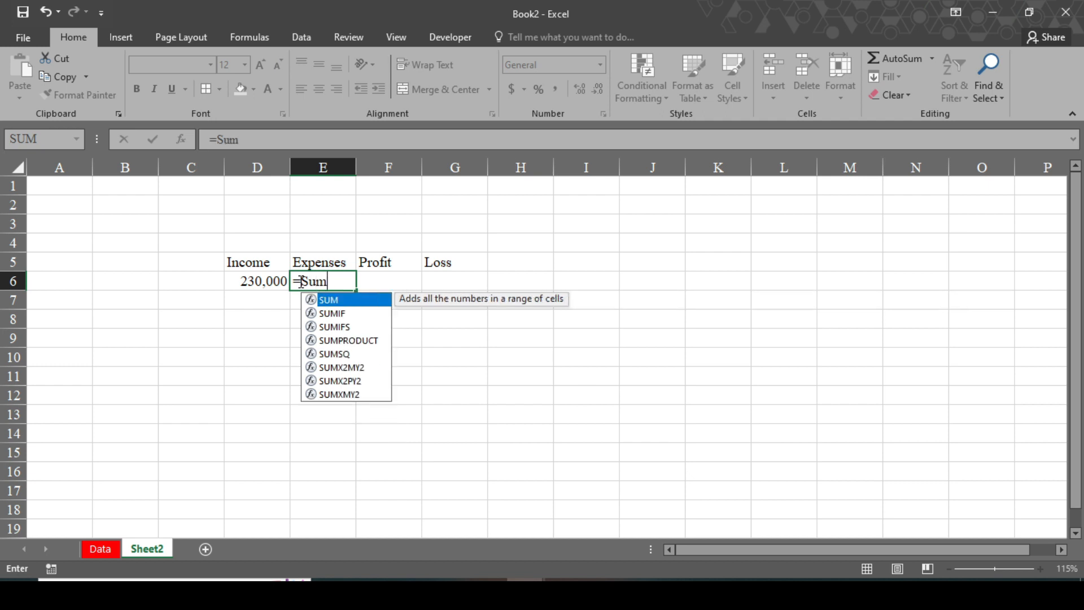
key("Tab")
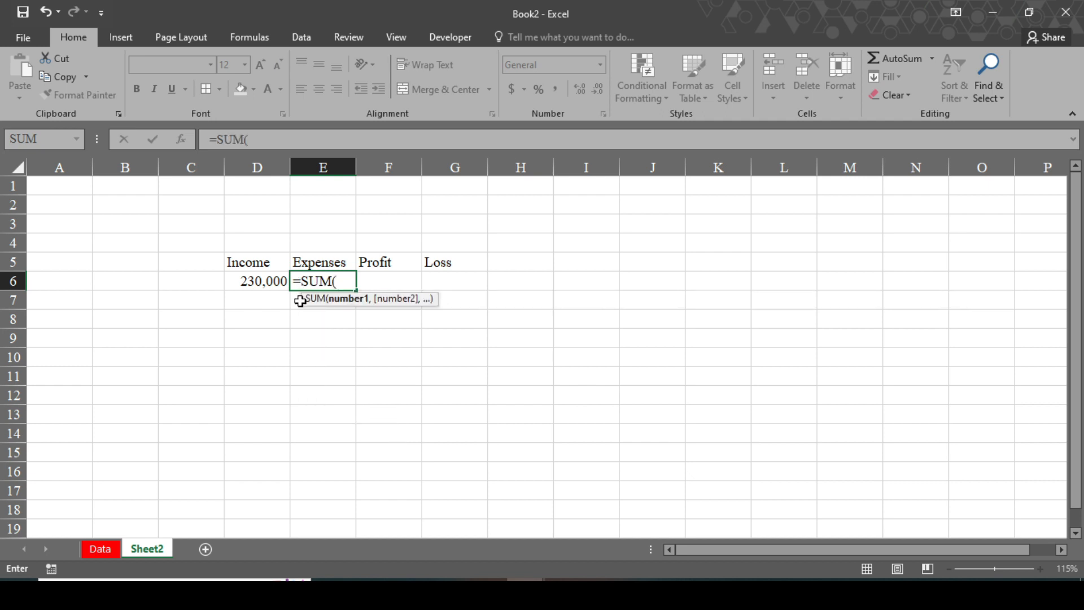
left_click(101, 549)
left_click_drag(799, 416, 816, 504)
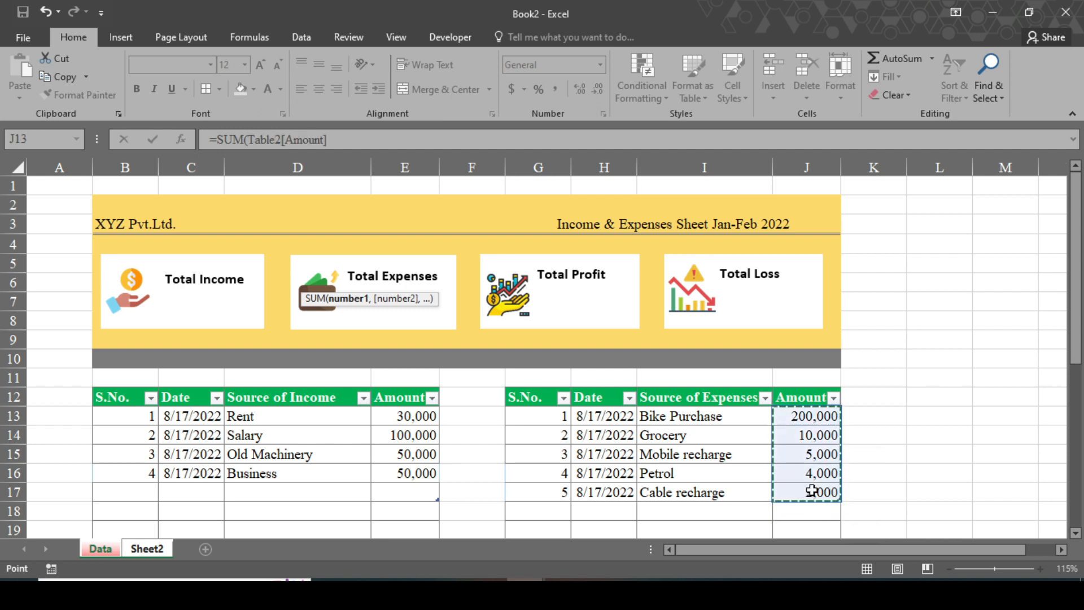
key("Return")
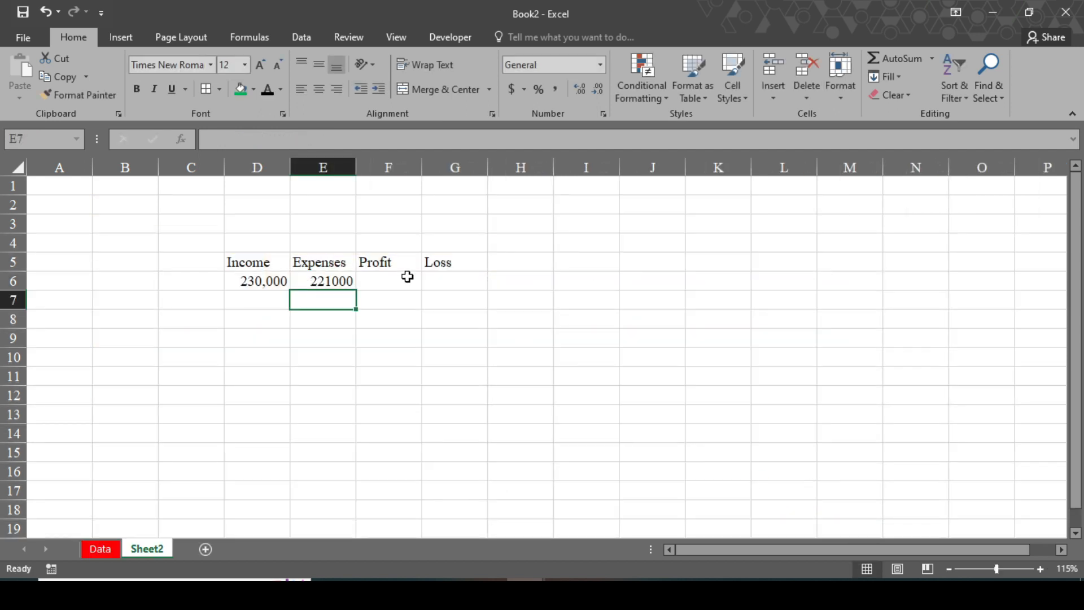
In F6, enter an IF formula returning D6-E6 when income exceeds expenses.
left_click(401, 280)
type("=")
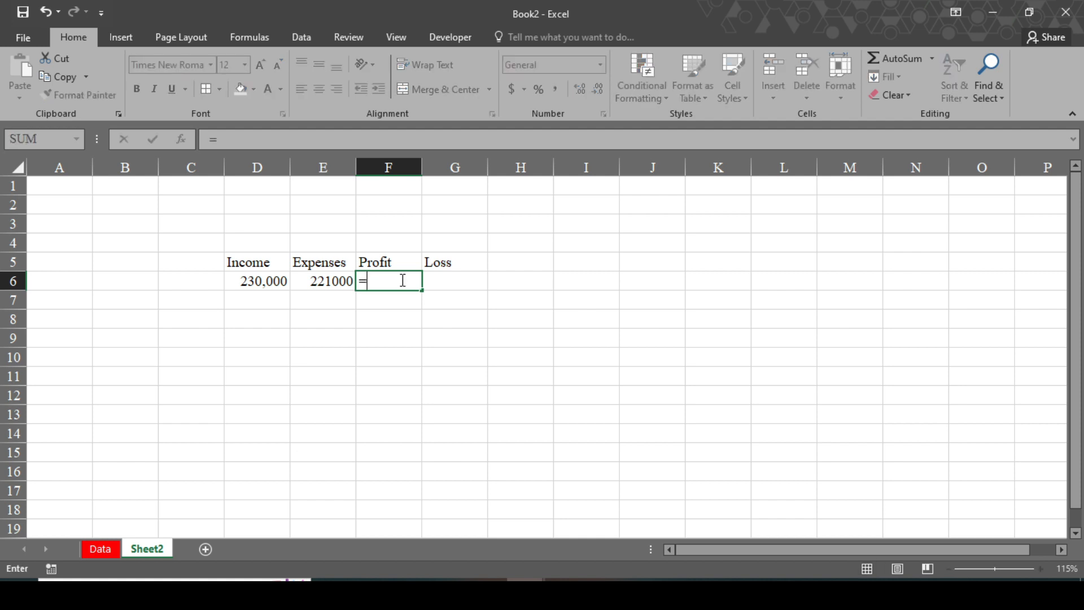
type("if")
key("Tab")
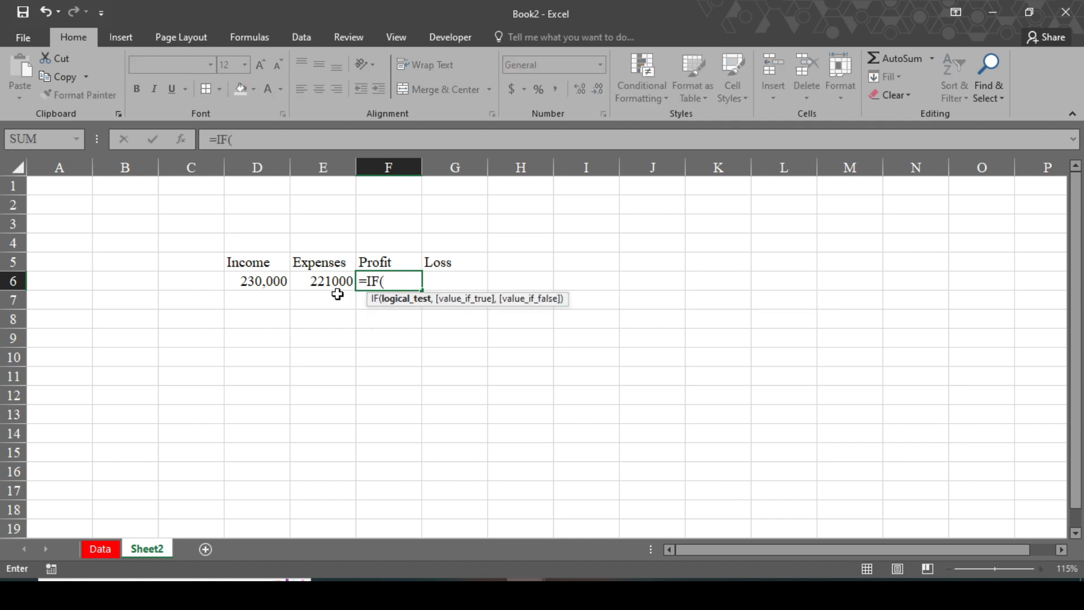
left_click(277, 287)
type(">")
left_click(323, 281)
type(",")
left_click(264, 283)
type("-")
left_click(315, 282)
type(",")
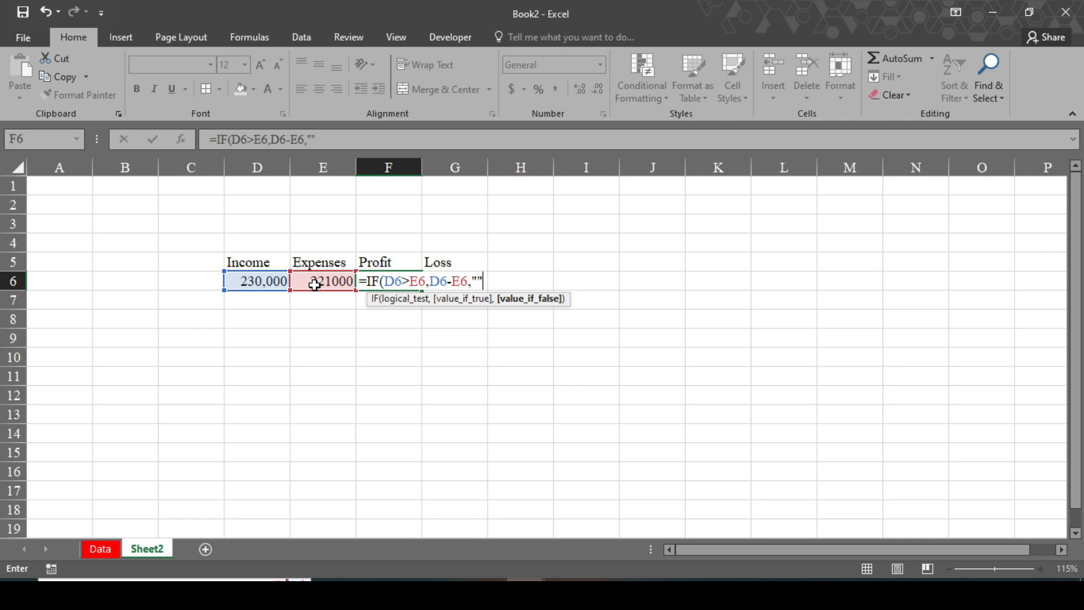
type(")")
key("Return")
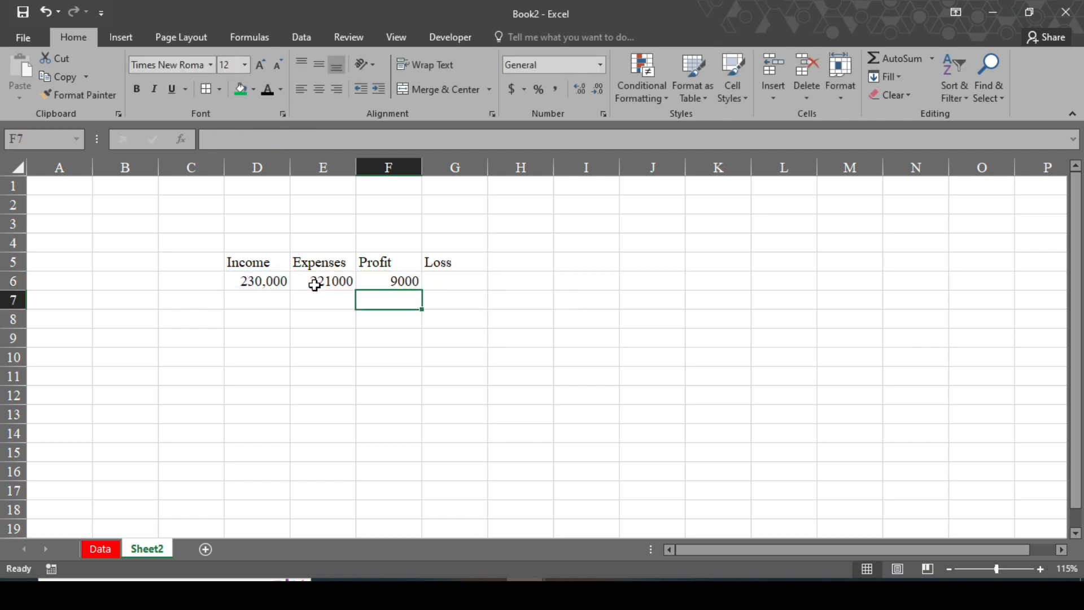
In G6, enter an IF formula returning E6-D6 when expenses exceed income.
left_click(449, 285)
type("=if")
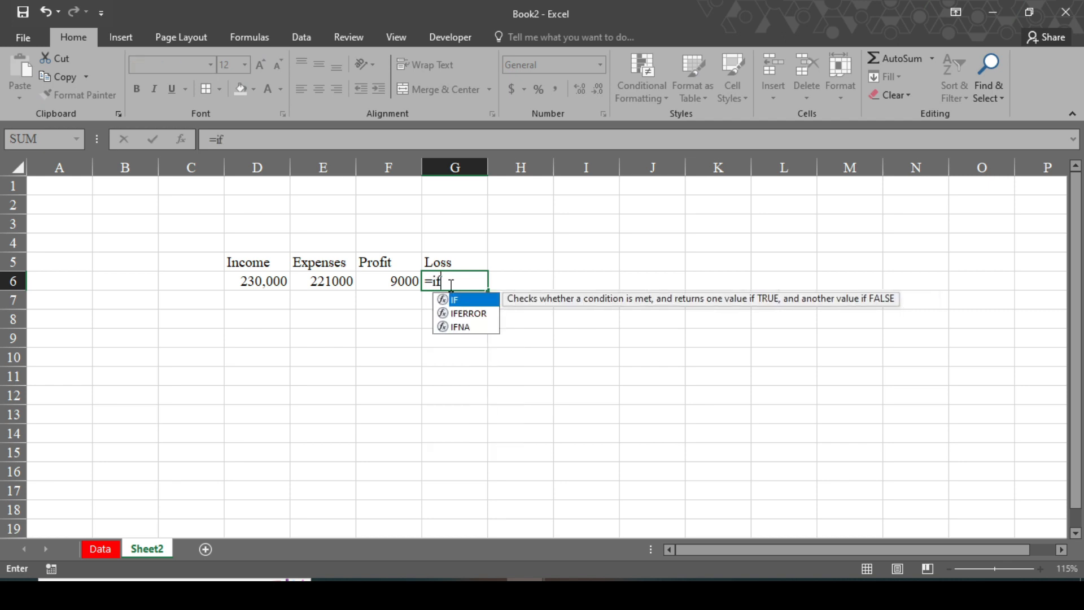
key("Tab")
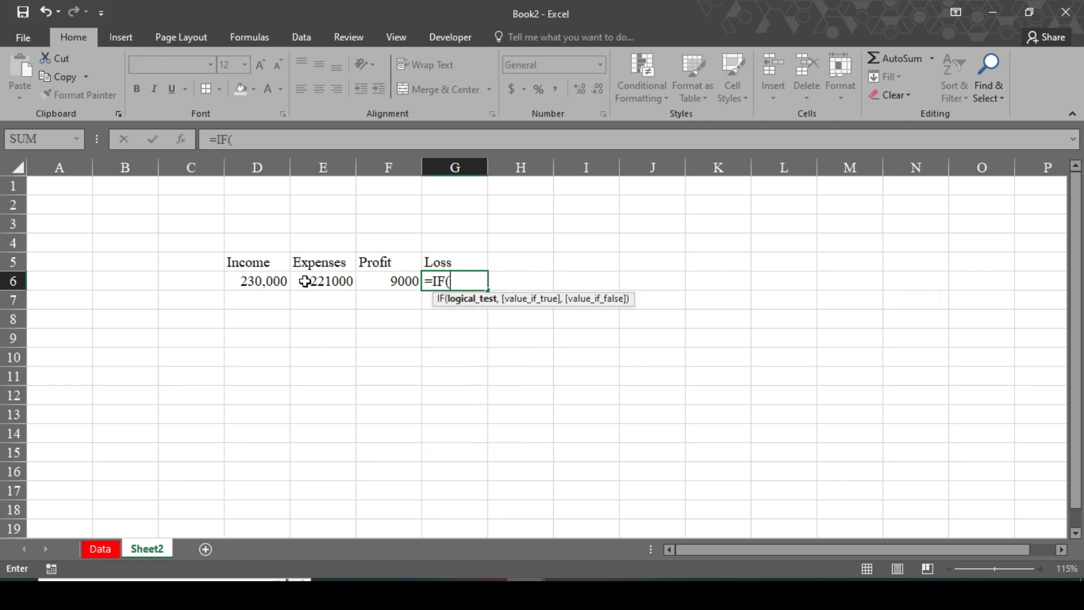
left_click(281, 281)
type("<")
left_click(345, 281)
type(",")
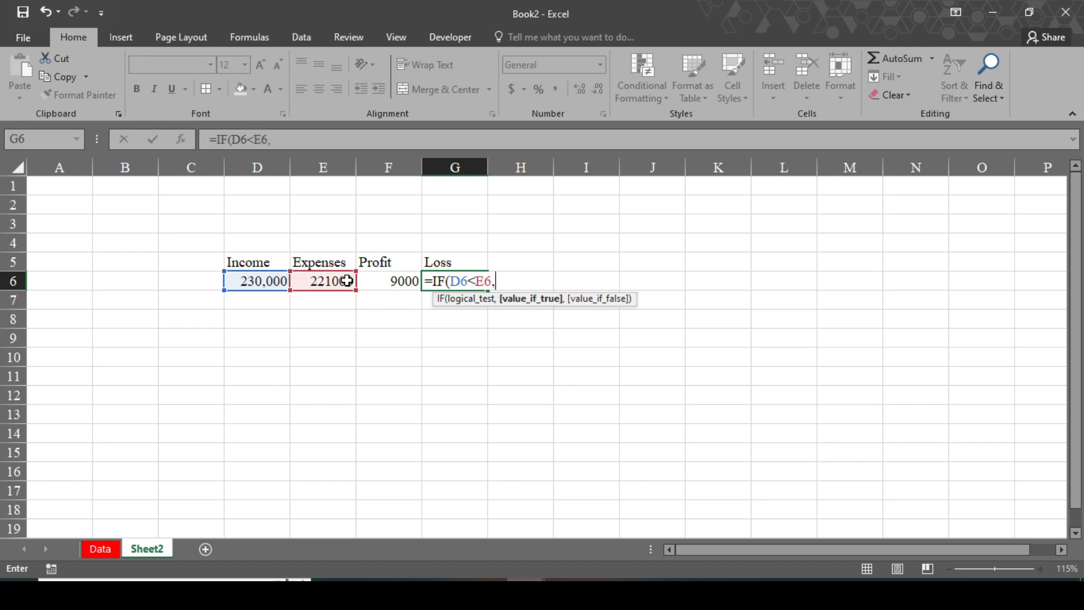
left_click(261, 283)
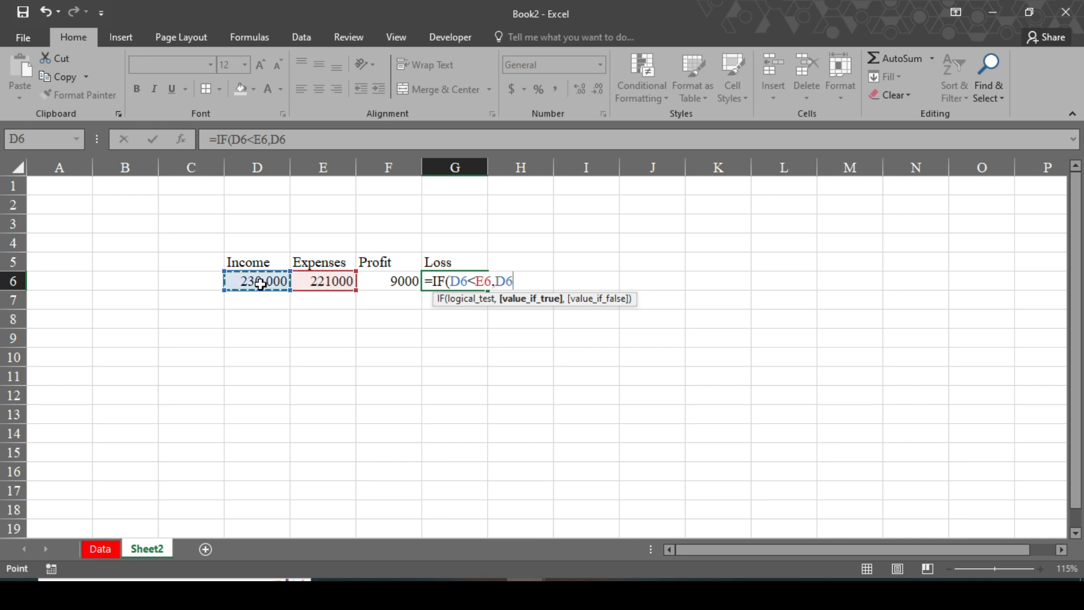
left_click(342, 283)
type("-")
left_click(271, 284)
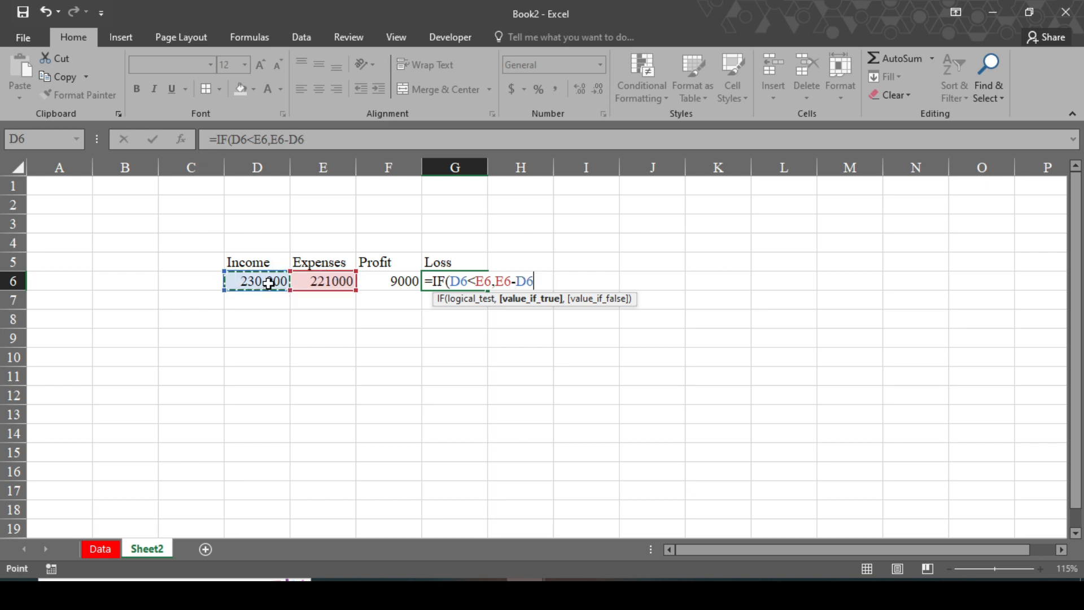
type(",")
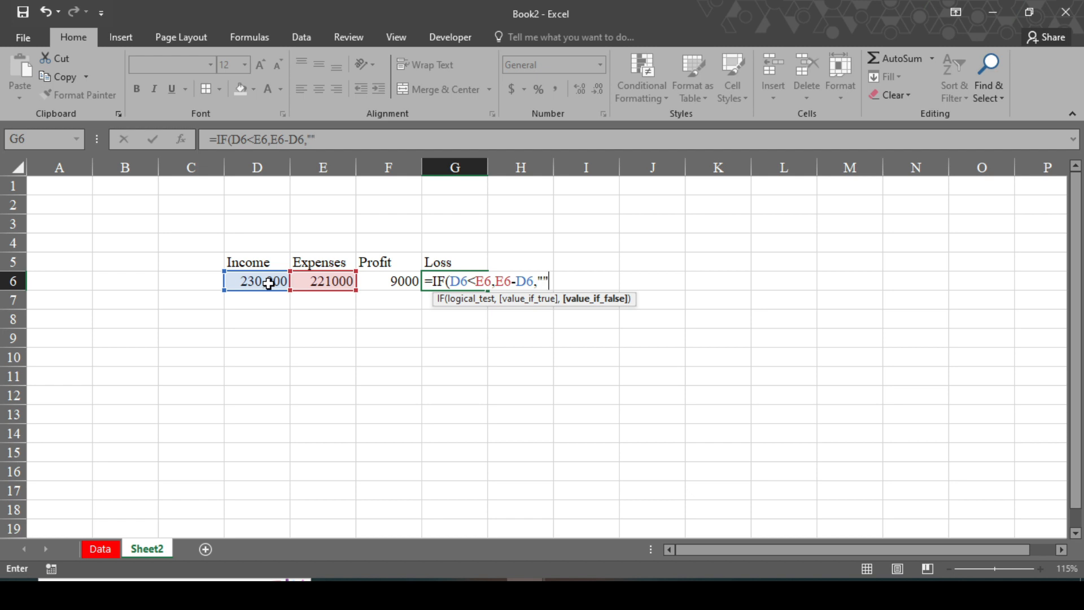
key("Return")
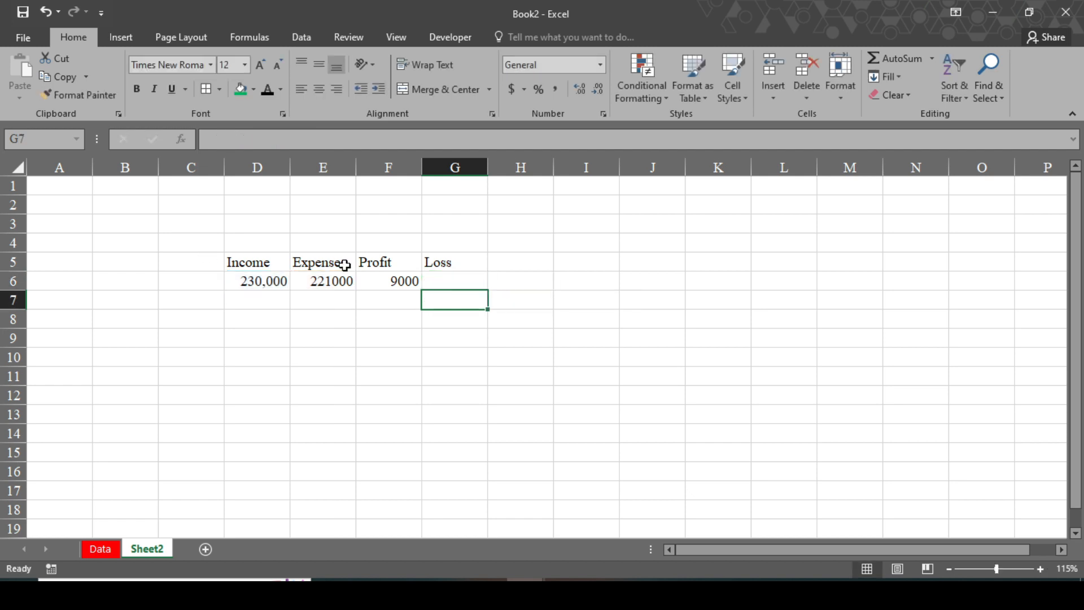
Revise both IF formulas to return 0 otherwise, giving 9000 profit and 0 loss.
left_click(404, 282)
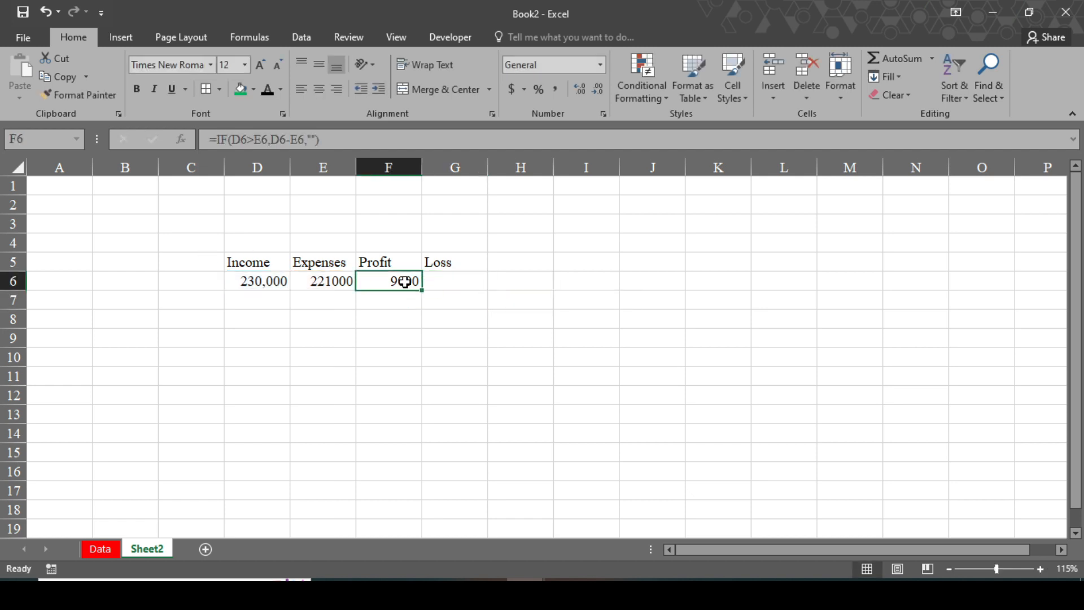
left_click(316, 139)
key("BackSpace")
key("BackSpace")
type("0")
key("Return")
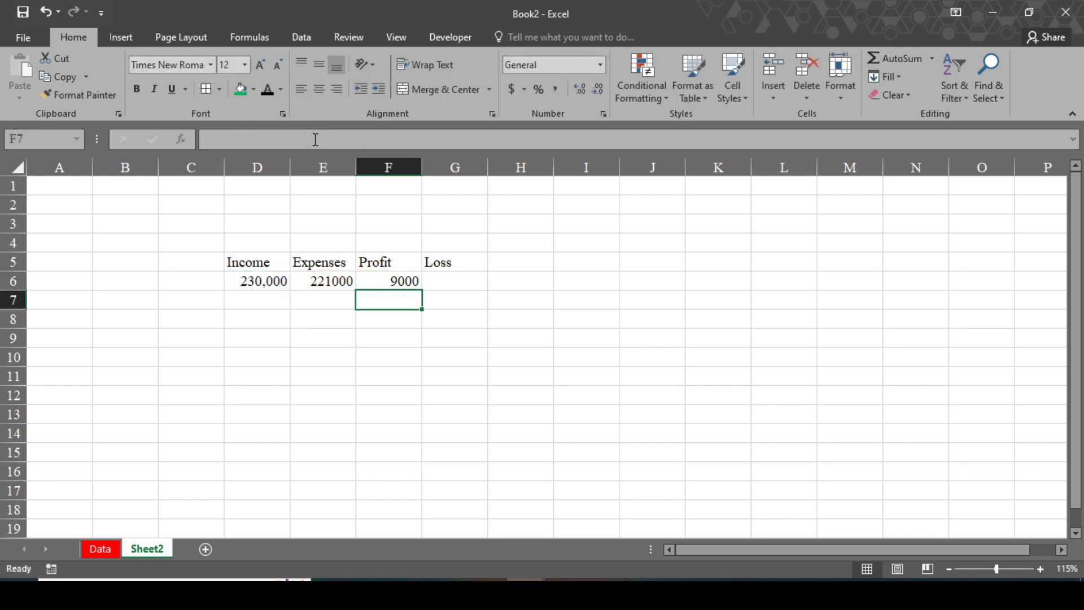
left_click(439, 283)
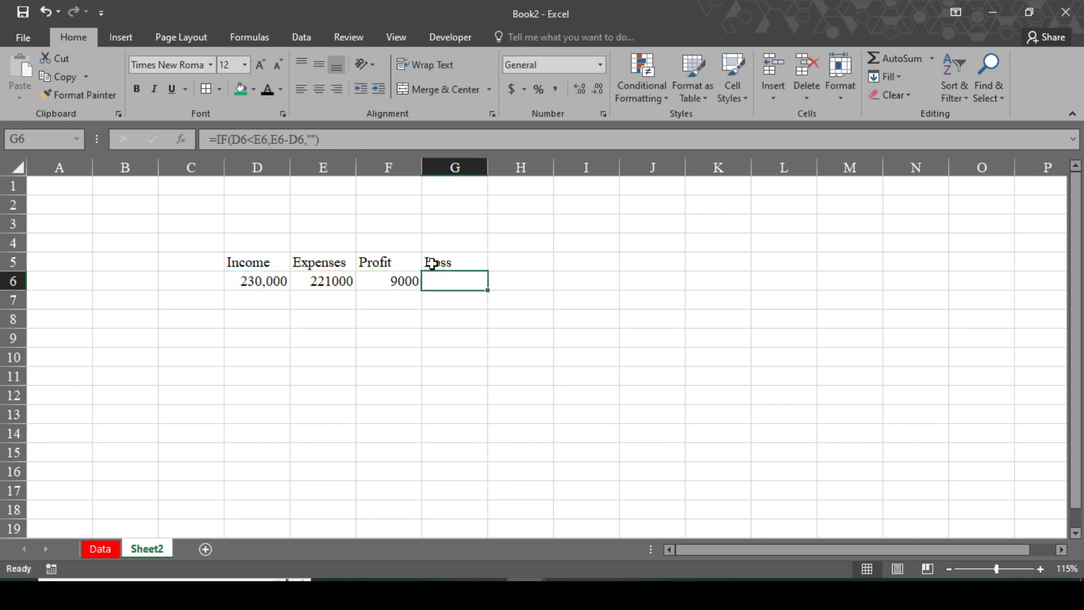
left_click(316, 140)
key("BackSpace")
key("BackSpace")
type("0")
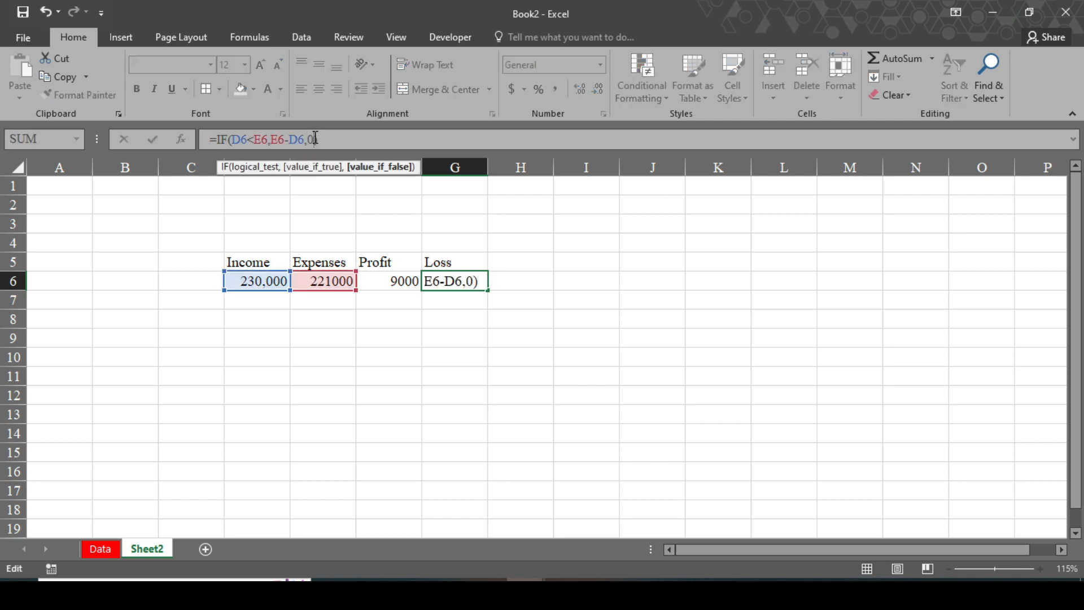
key("Return")
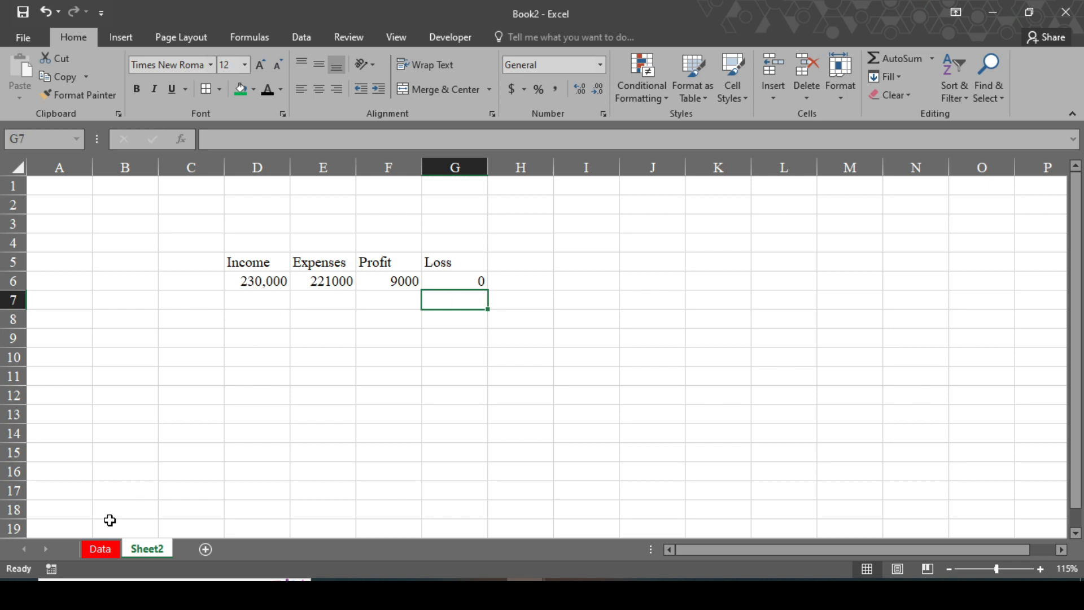
Duplicate the Total Income box below it, clear its text, and link it to =Sheet2!D6.
left_click(105, 557)
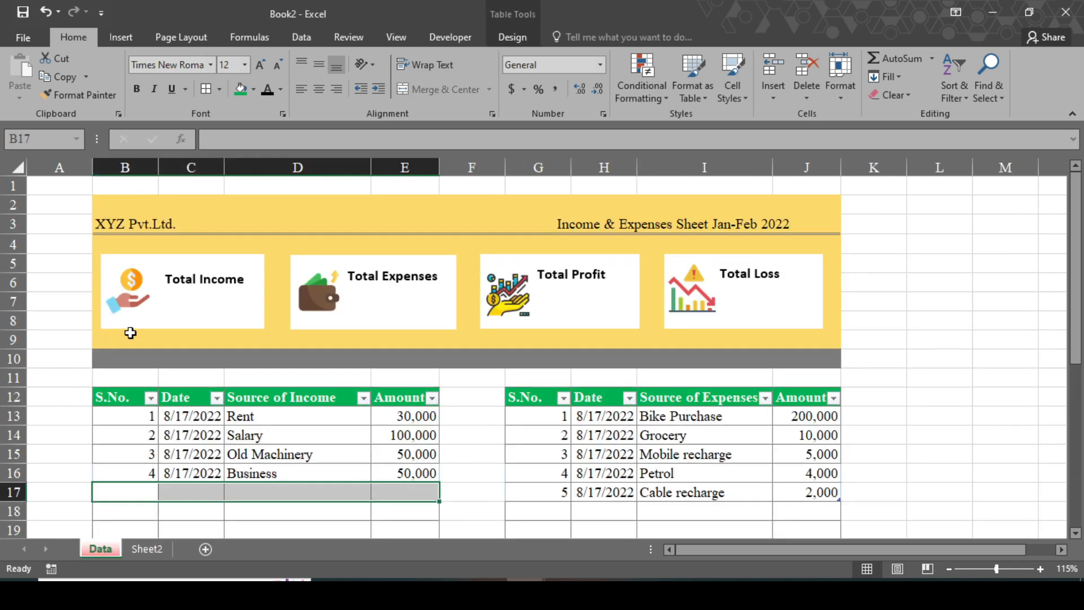
left_click(223, 281)
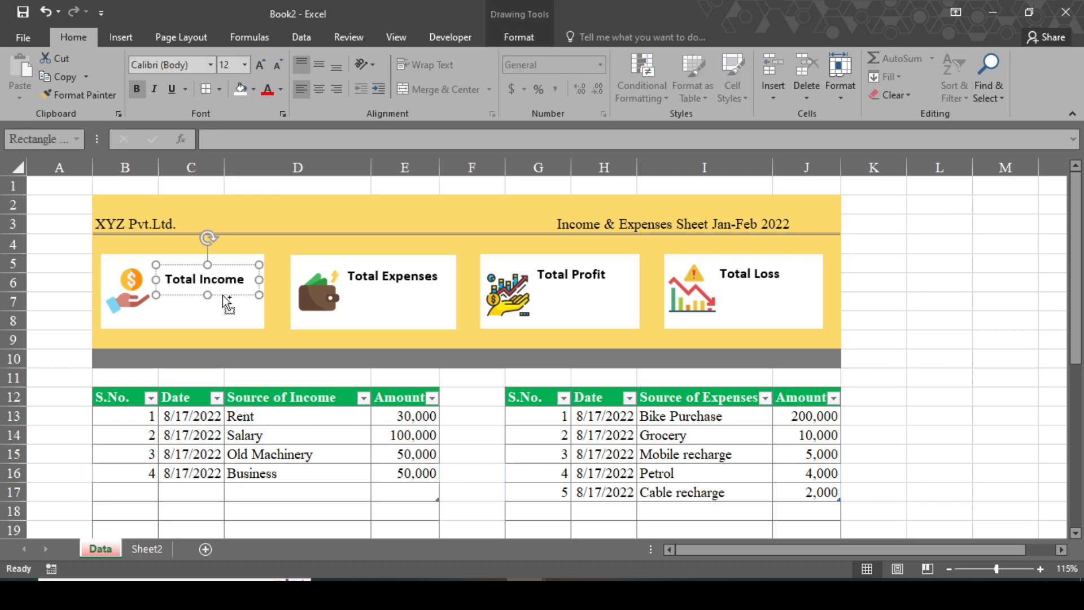
left_click_drag(228, 305, 222, 320)
left_click(245, 298)
key("BackSpace")
key("BackSpace")
key("BackSpace")
key("BackSpace")
key("BackSpace")
key("BackSpace")
key("BackSpace")
key("BackSpace")
key("BackSpace")
key("BackSpace")
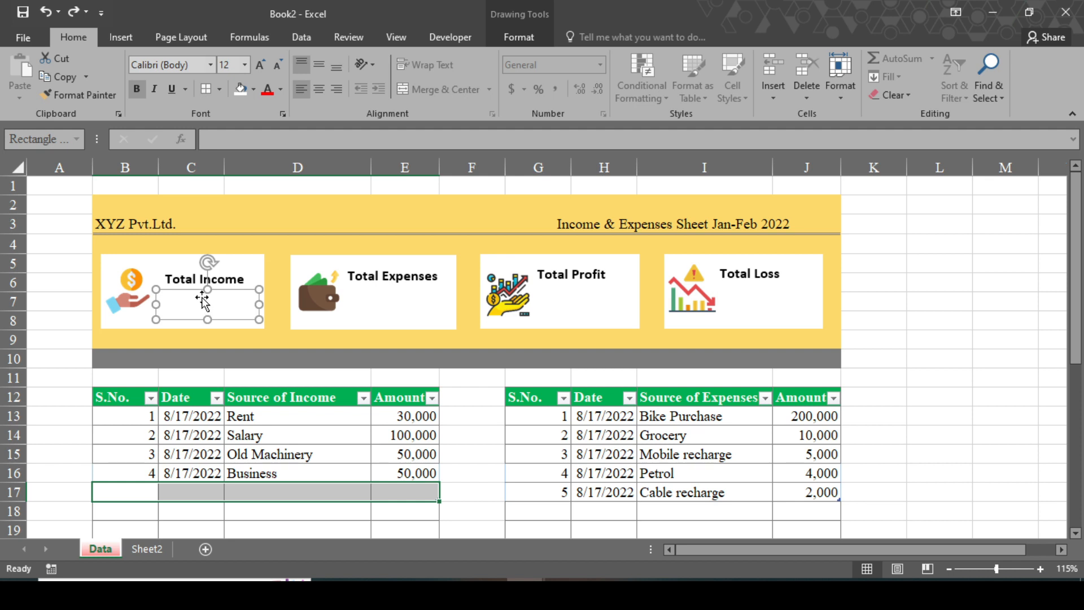
left_click(225, 142)
type("=")
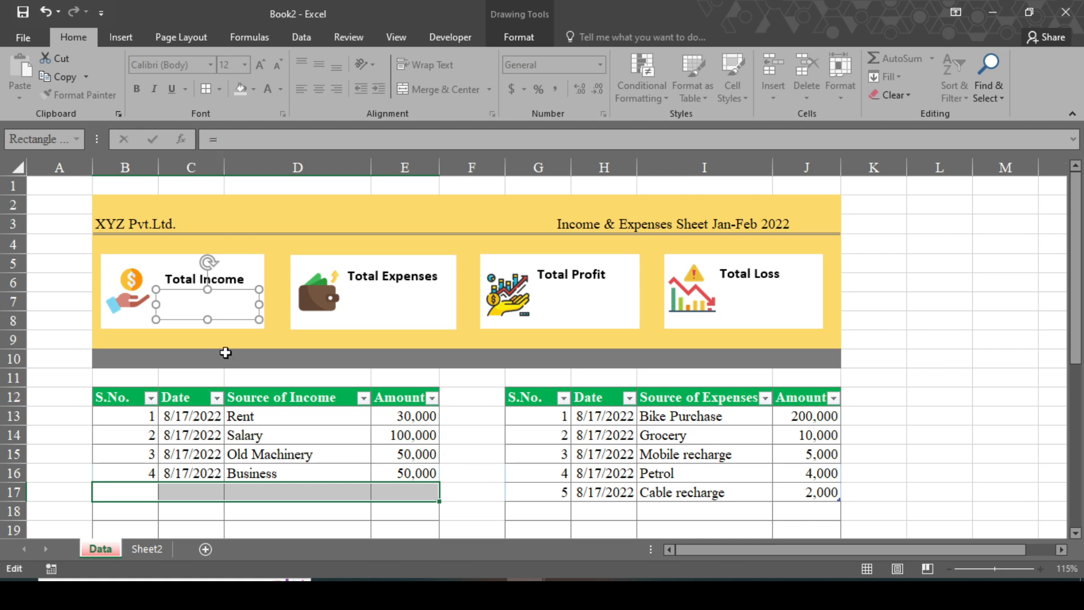
left_click(152, 549)
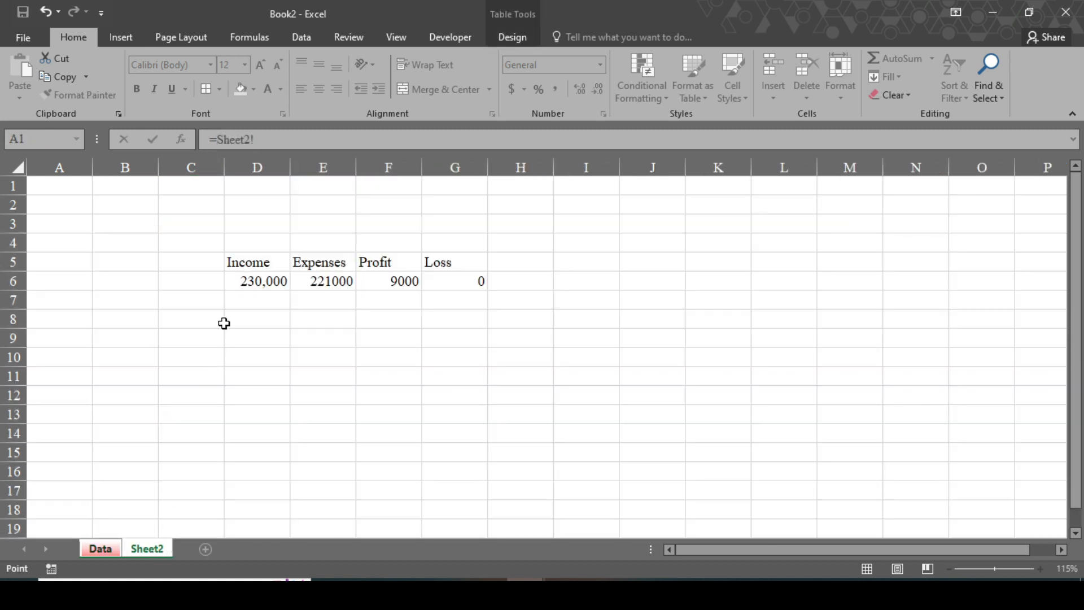
left_click(245, 282)
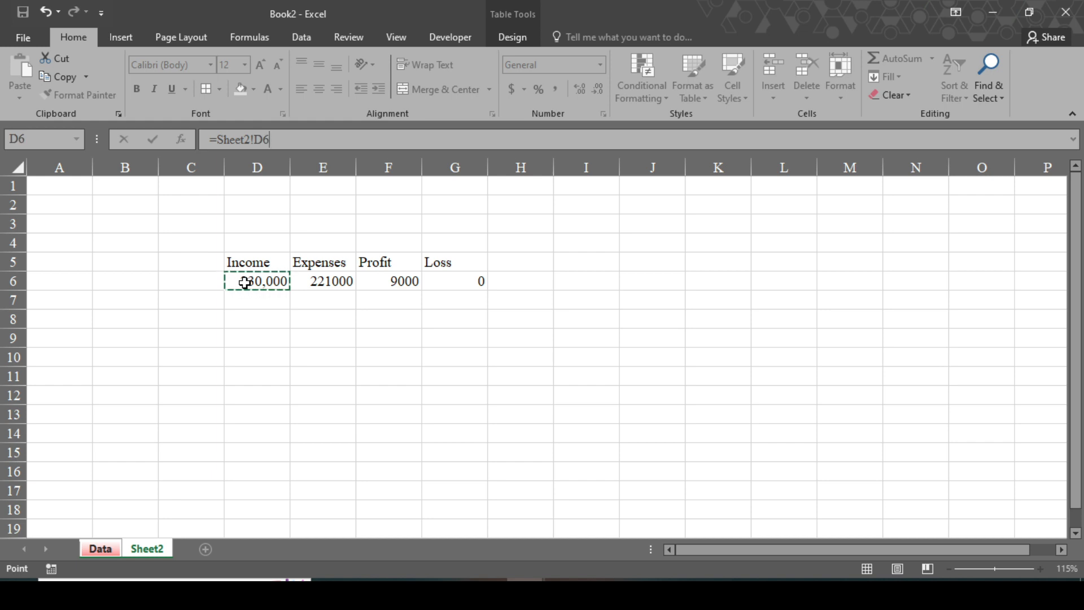
key("Return")
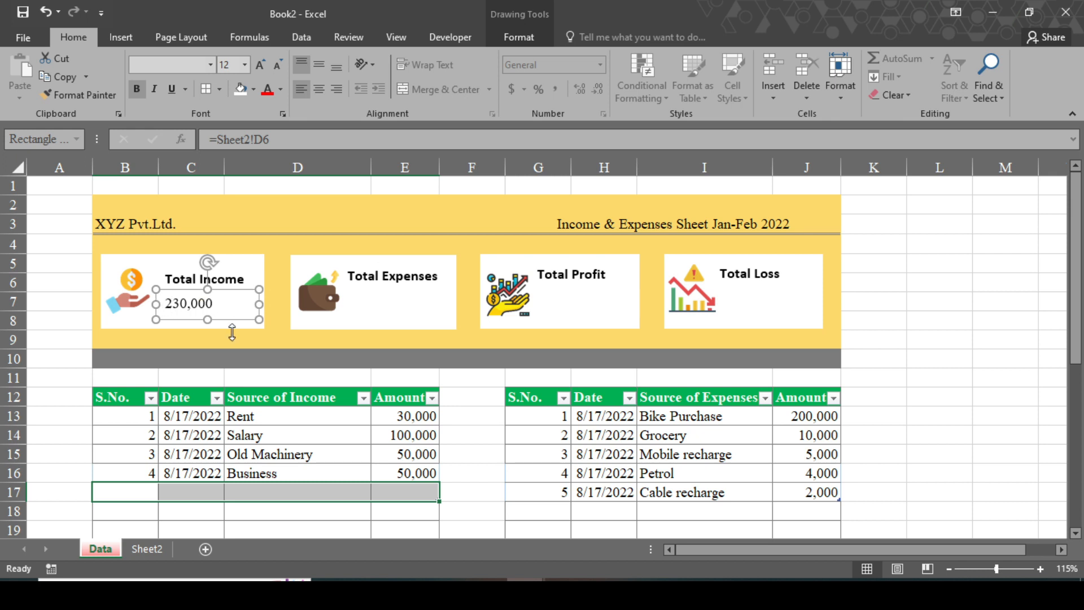
Make the 230,000 value bold and red, then narrow and reposition its box.
key("ctrl+b")
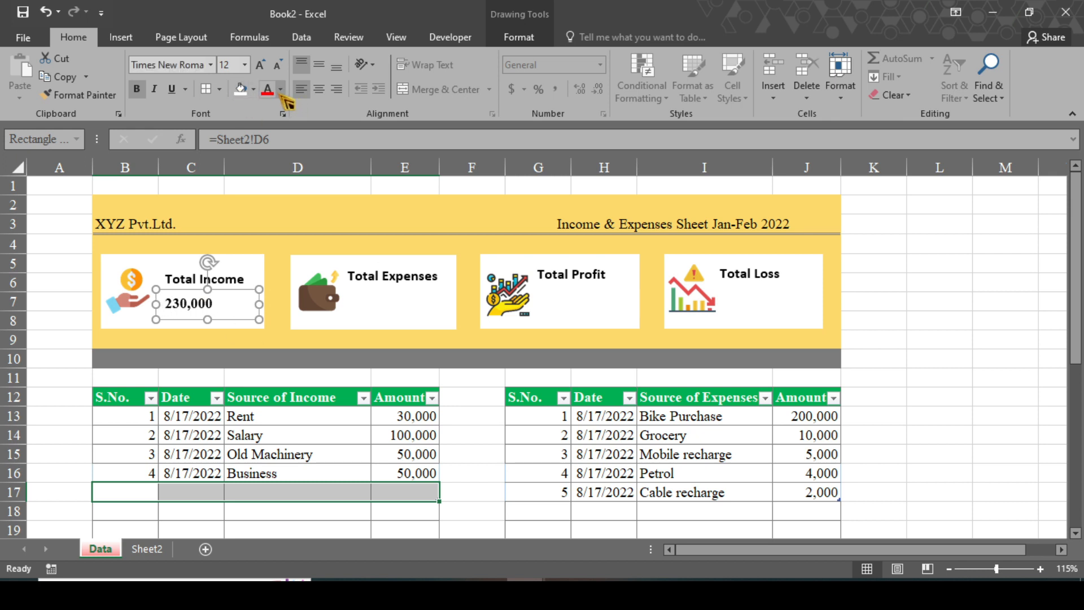
left_click(271, 92)
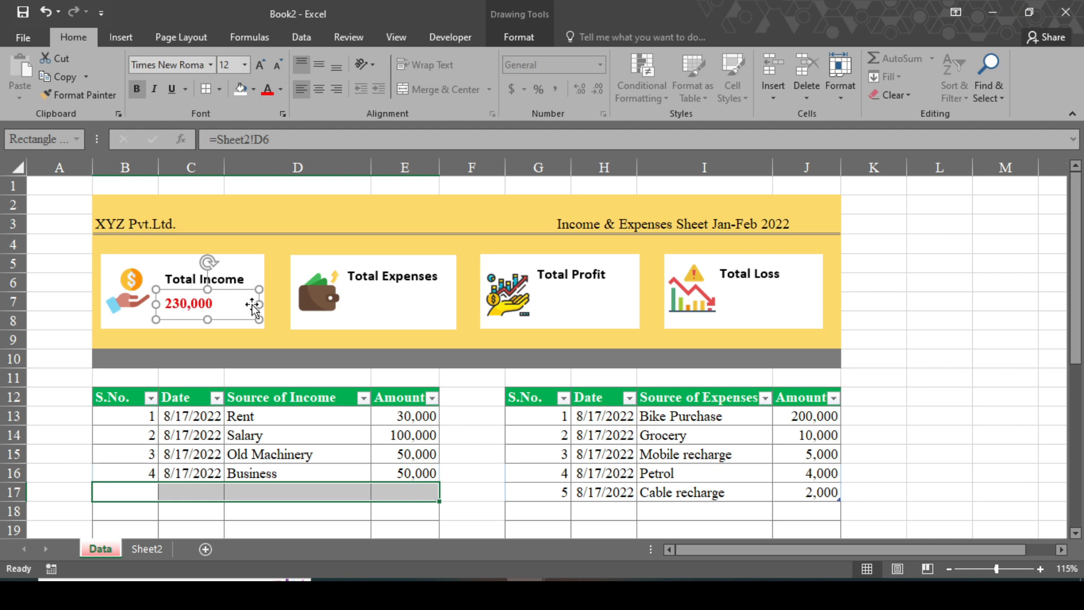
left_click_drag(259, 305, 237, 305)
left_click_drag(206, 290, 768, 287)
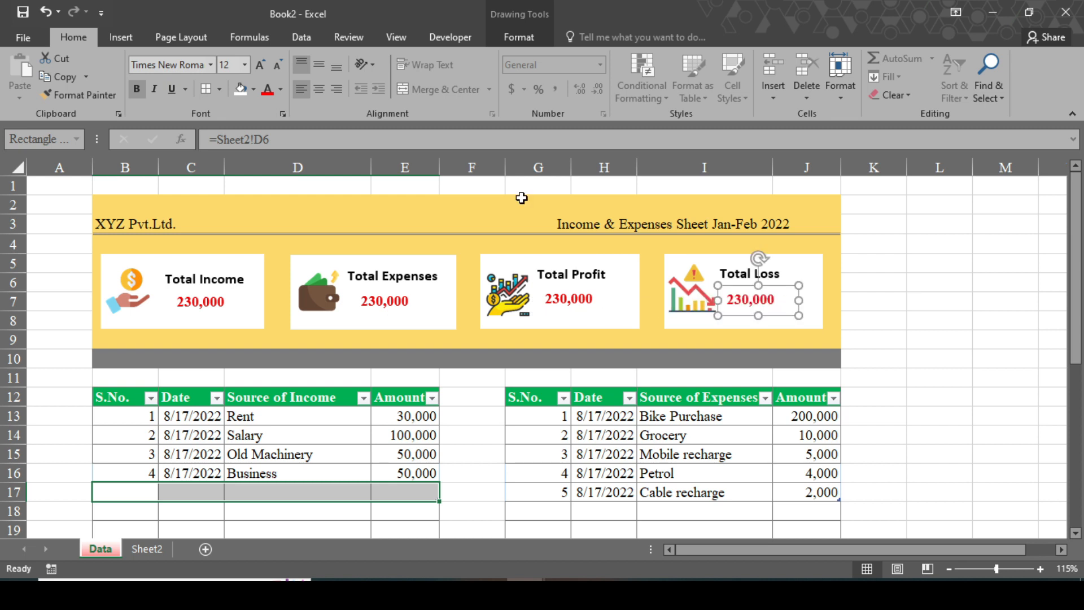
Change the Expenses card's formula to =Sheet2!E6.
left_click(264, 140)
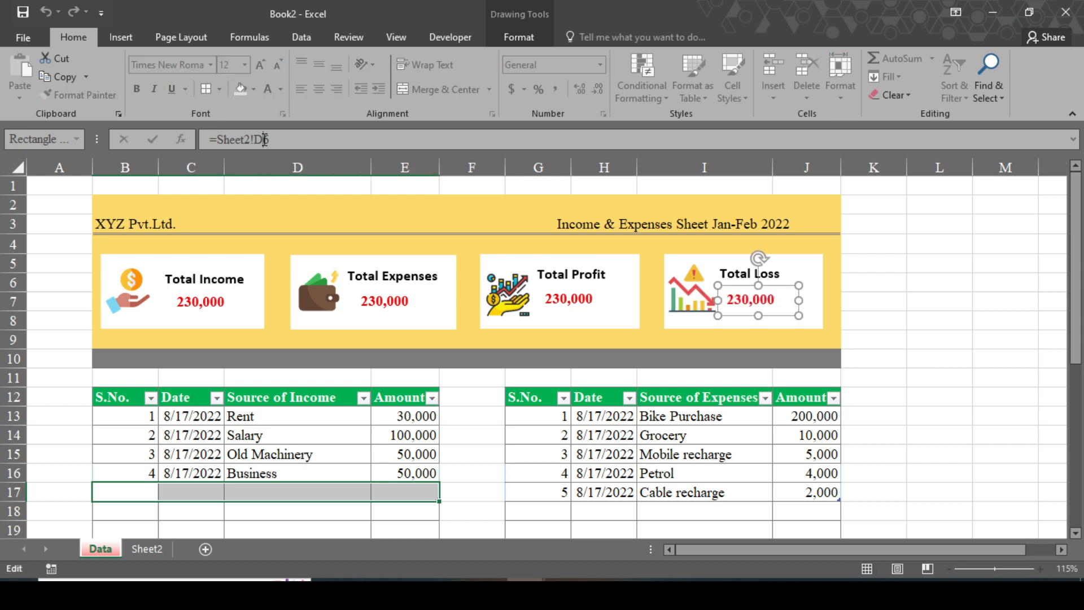
key("Return")
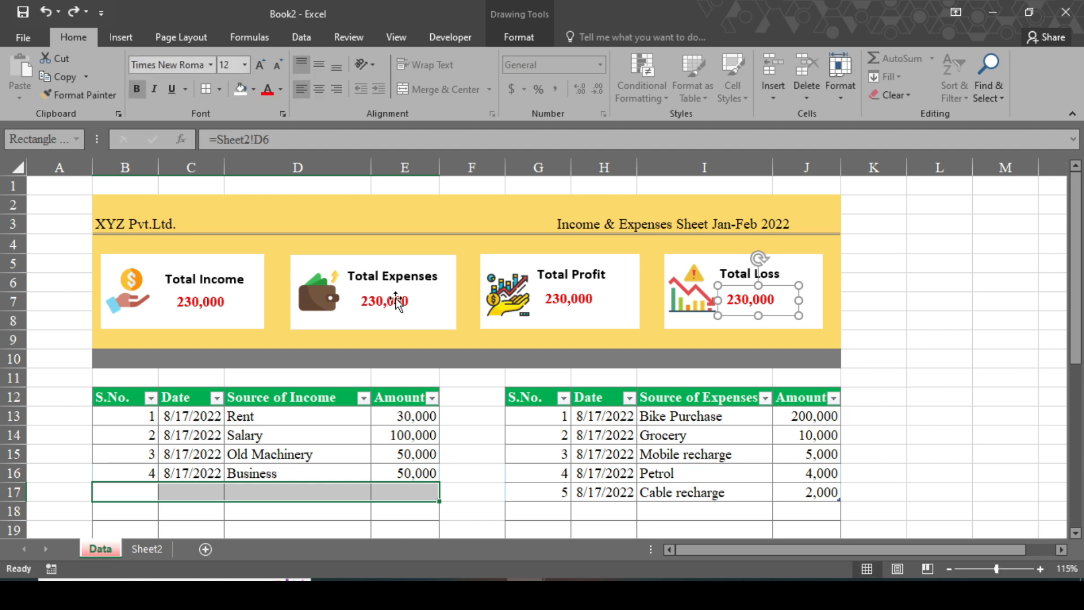
left_click(397, 301)
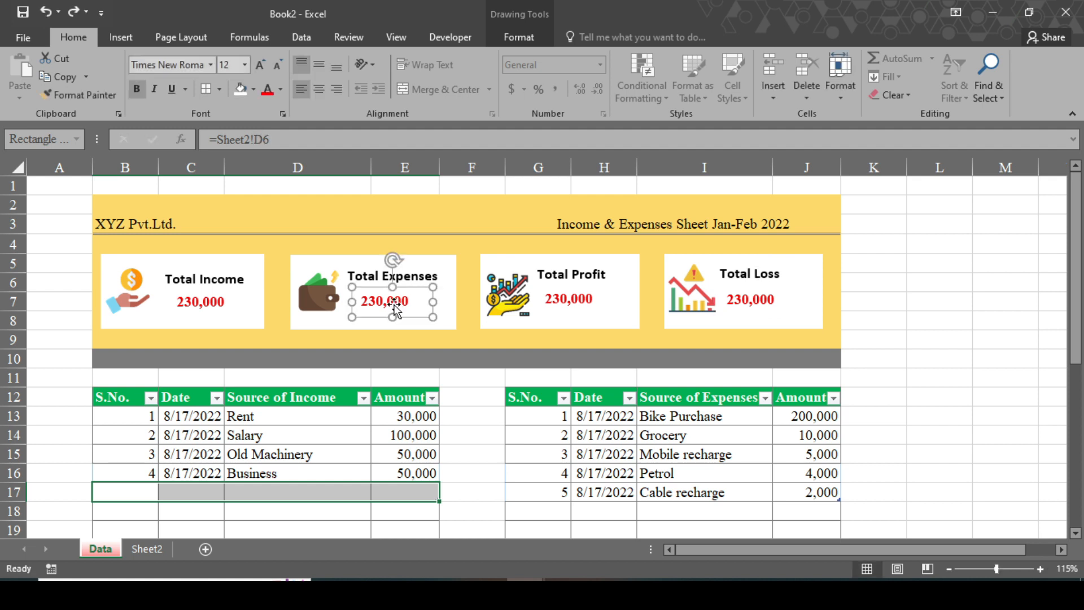
left_click(263, 136)
key("BackSpace")
type("E")
Point the Profit and Loss cards at =Sheet2!F6 and =Sheet2!G6.
left_click(562, 296)
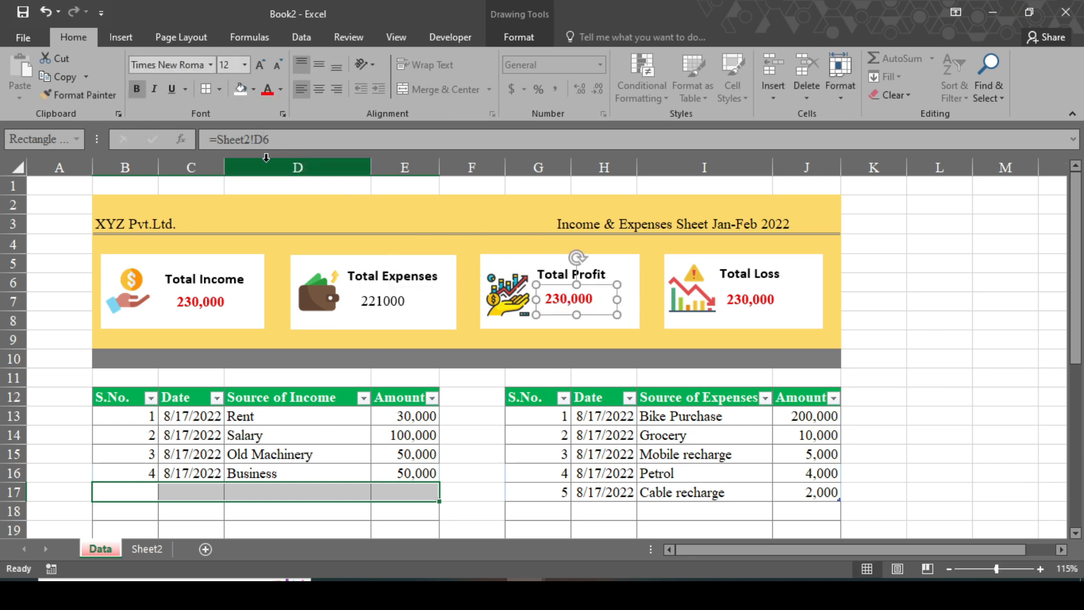
left_click(263, 140)
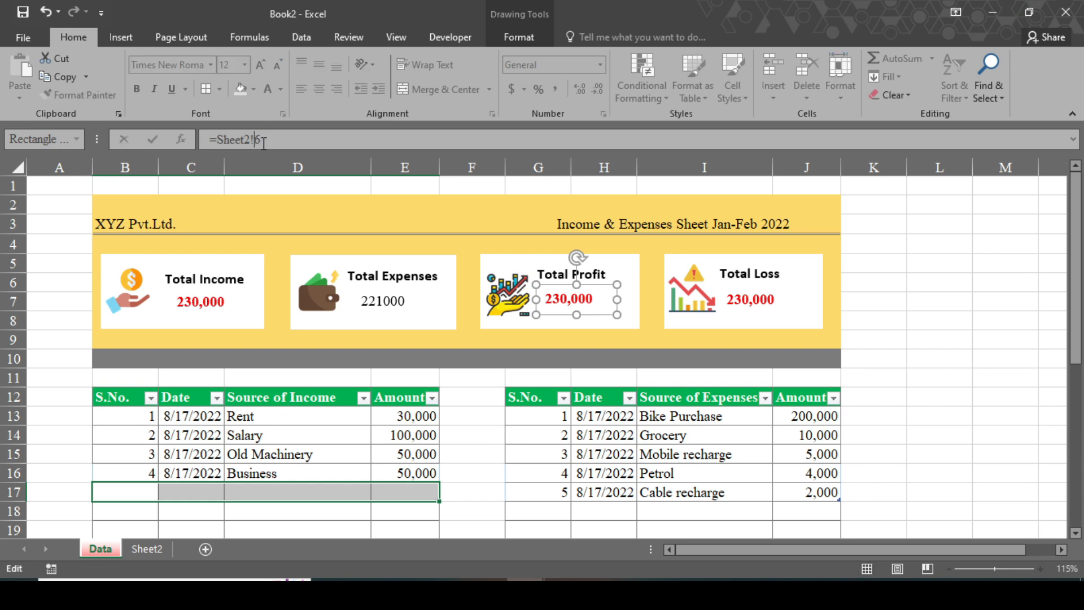
type("F")
left_click(769, 303)
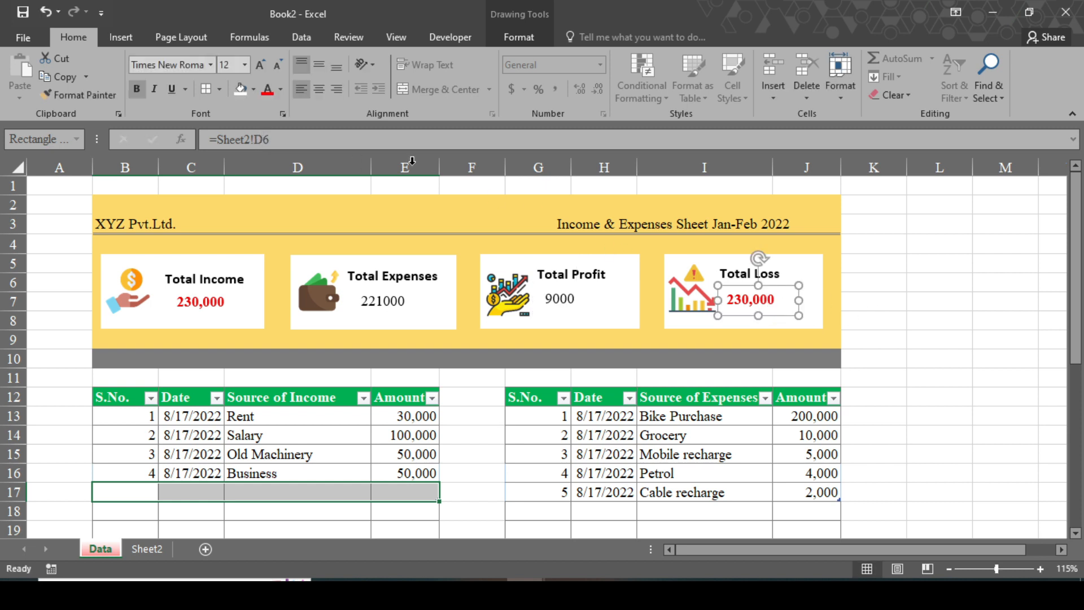
left_click(263, 140)
key("BackSpace")
type("G")
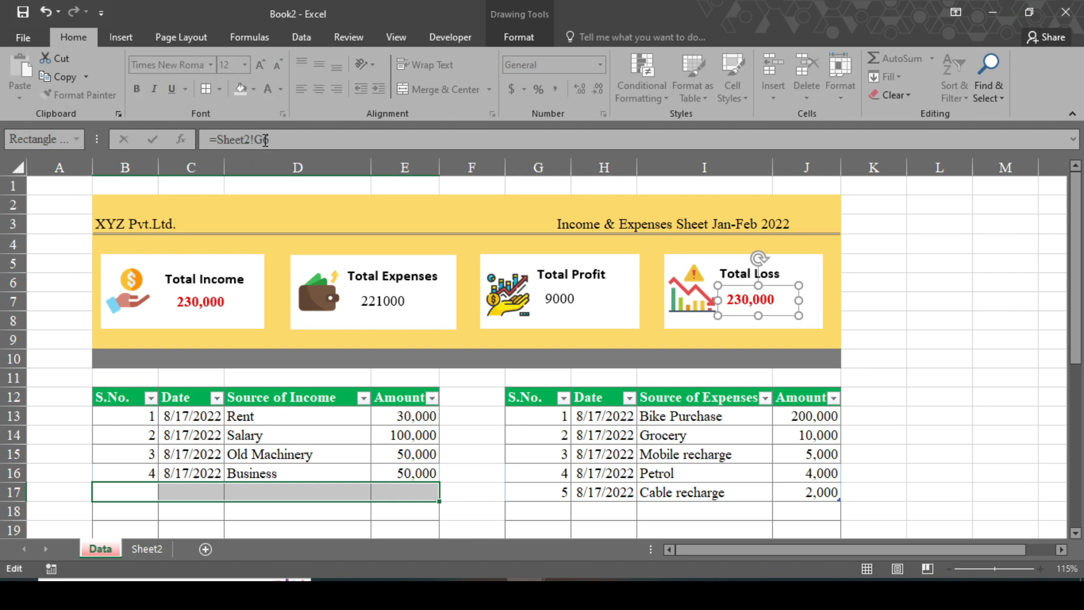
Make the Expenses (221000), Profit (9000) and Loss card values bold and red.
left_click(386, 305)
left_click(136, 89)
left_click(267, 88)
left_click(566, 305)
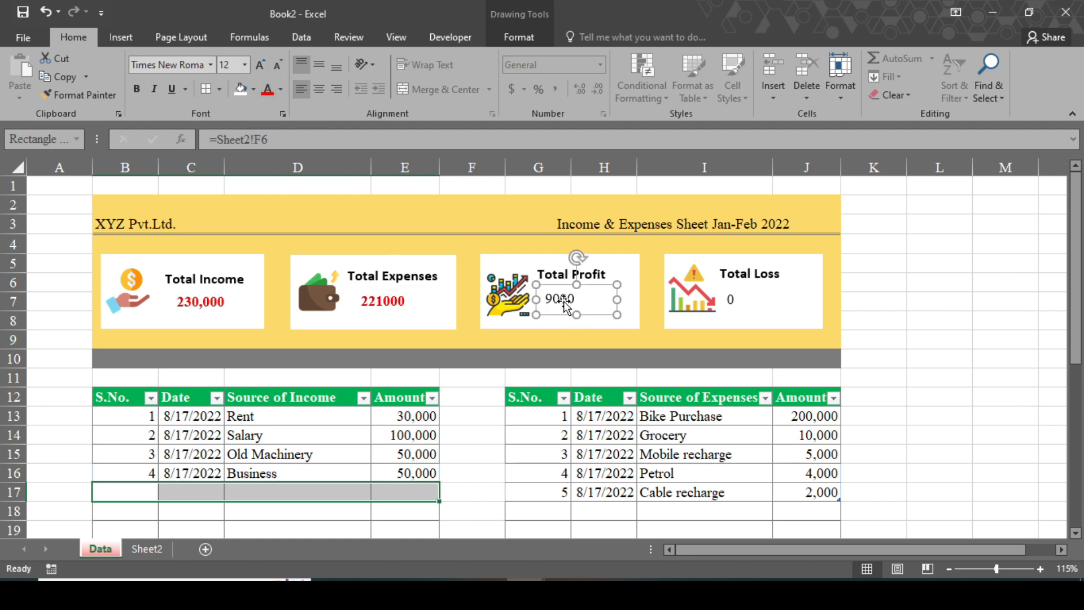
left_click(136, 89)
left_click(267, 88)
left_click(745, 302)
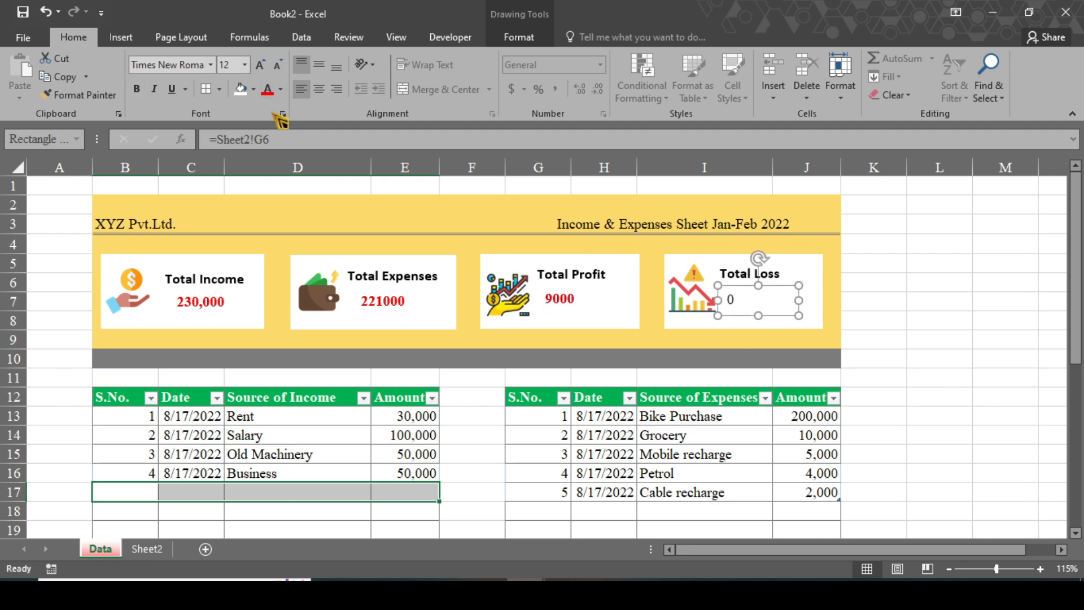
left_click(137, 88)
left_click(270, 90)
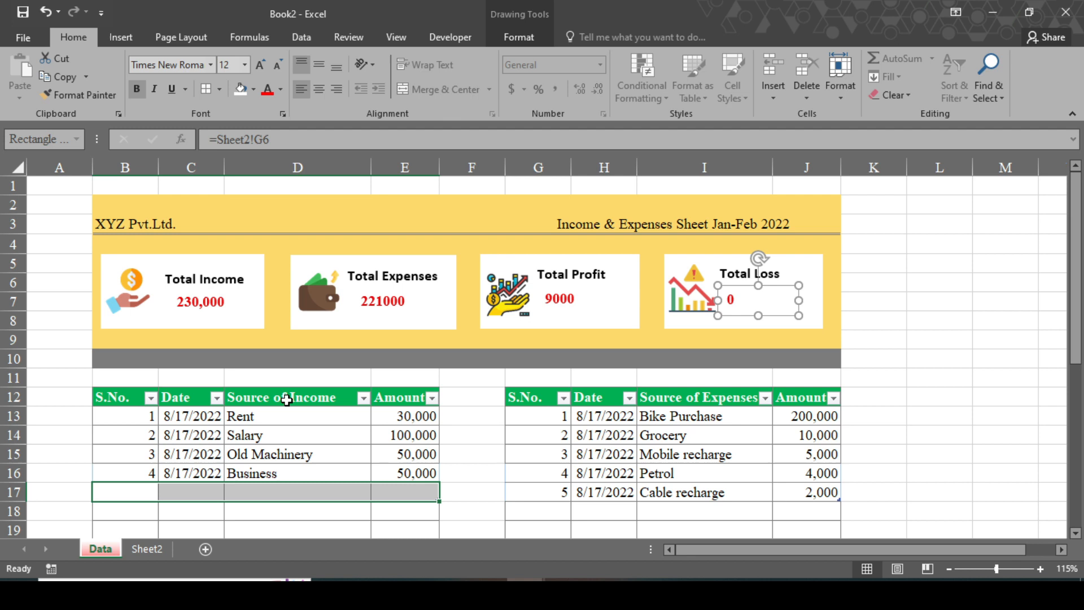
Freeze panes at row 13 so rows 1–12 stay fixed while scrolling.
left_click(14, 416)
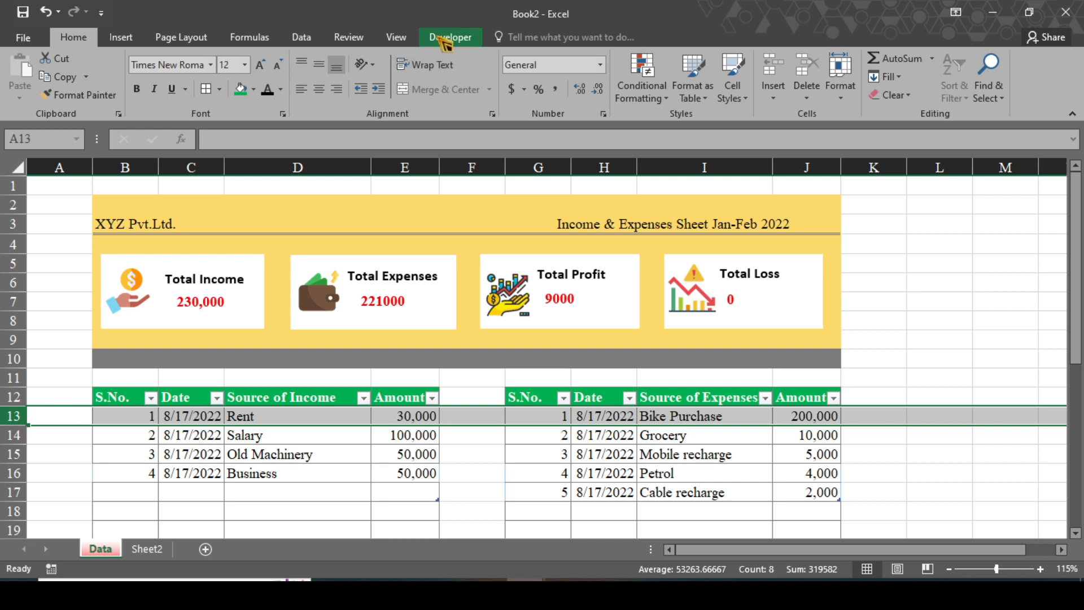
left_click(406, 39)
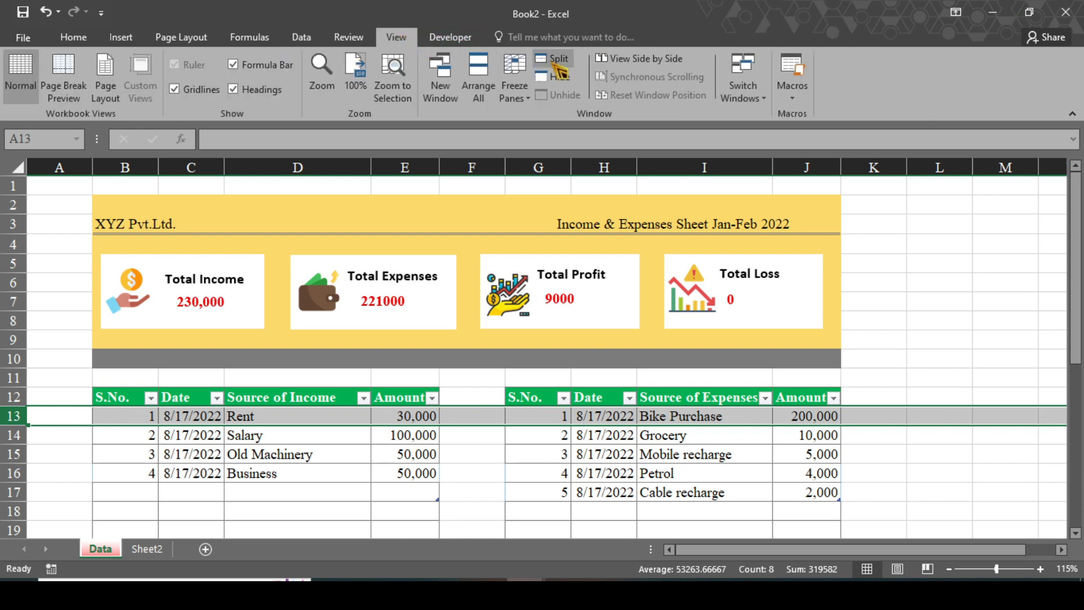
left_click(517, 84)
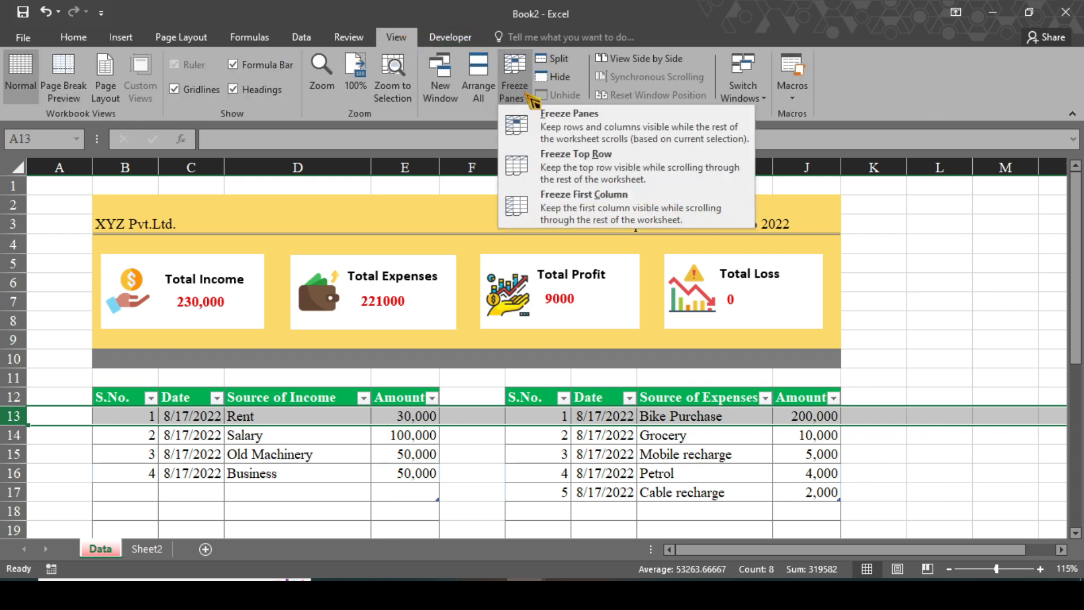
left_click(566, 120)
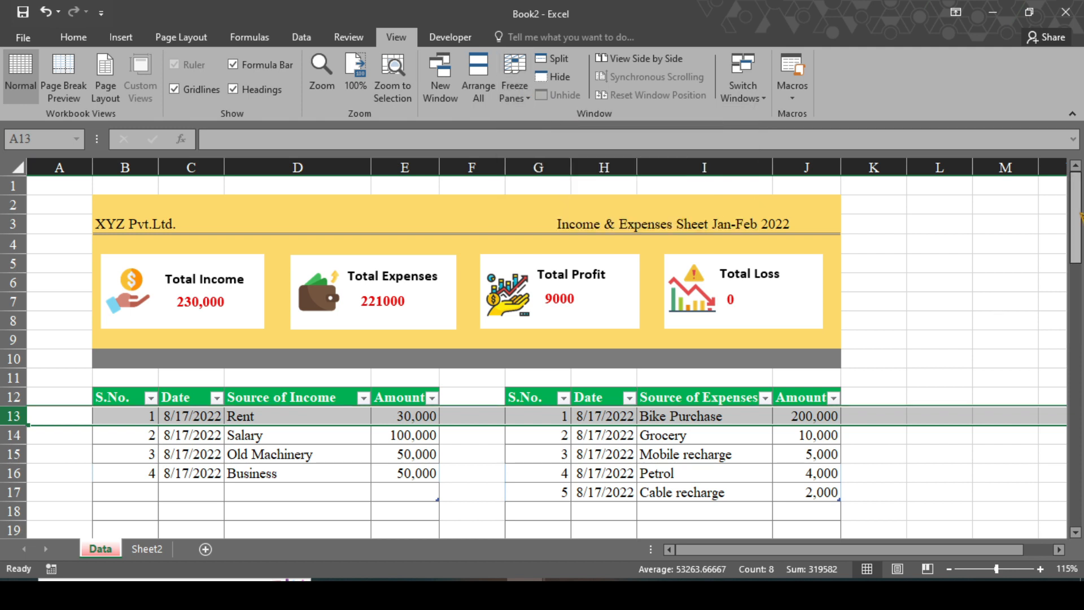
mouse_move(1078, 223)
left_mouse_down()
mouse_move(1079, 421)
mouse_move(1076, 215)
left_mouse_up()
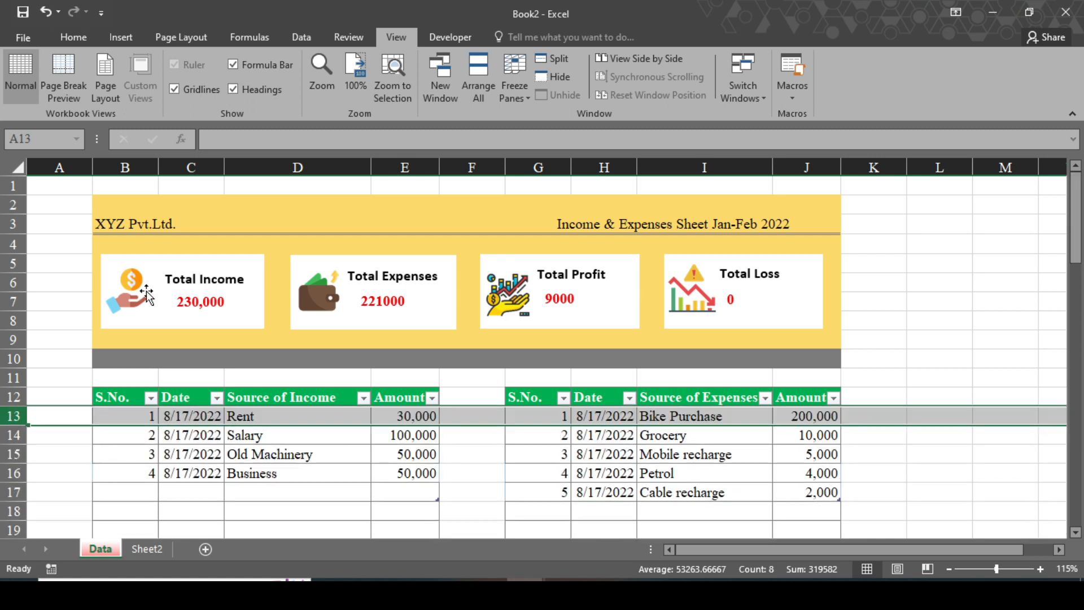
Bold XYZ Pvt.Ltd. in B3 and the Income & Expenses Sheet Jan-Feb 2022 title in G3.
left_click(136, 222)
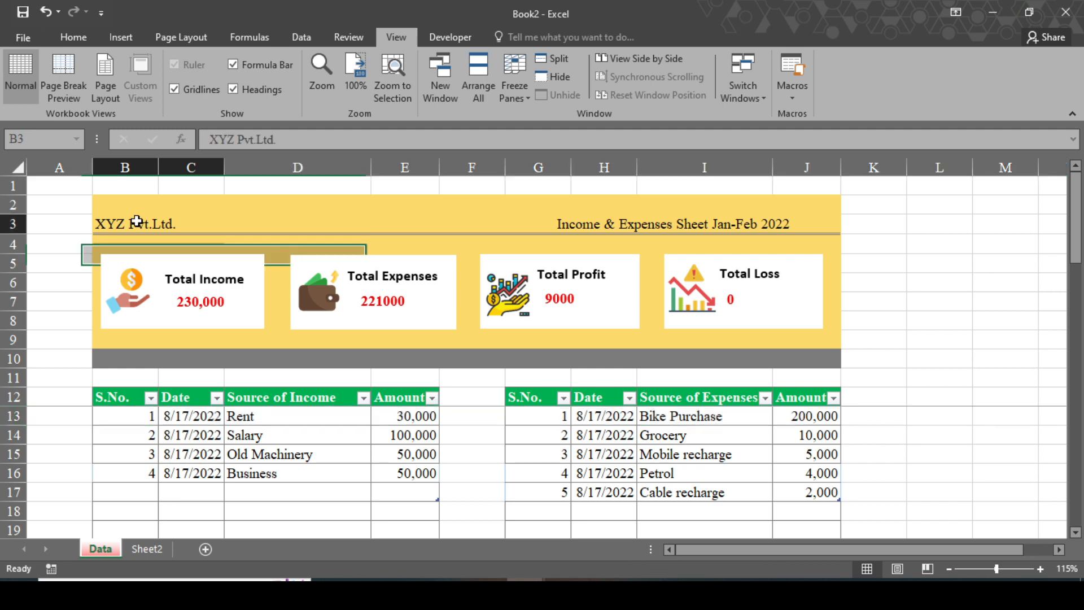
left_click(74, 37)
left_click(136, 88)
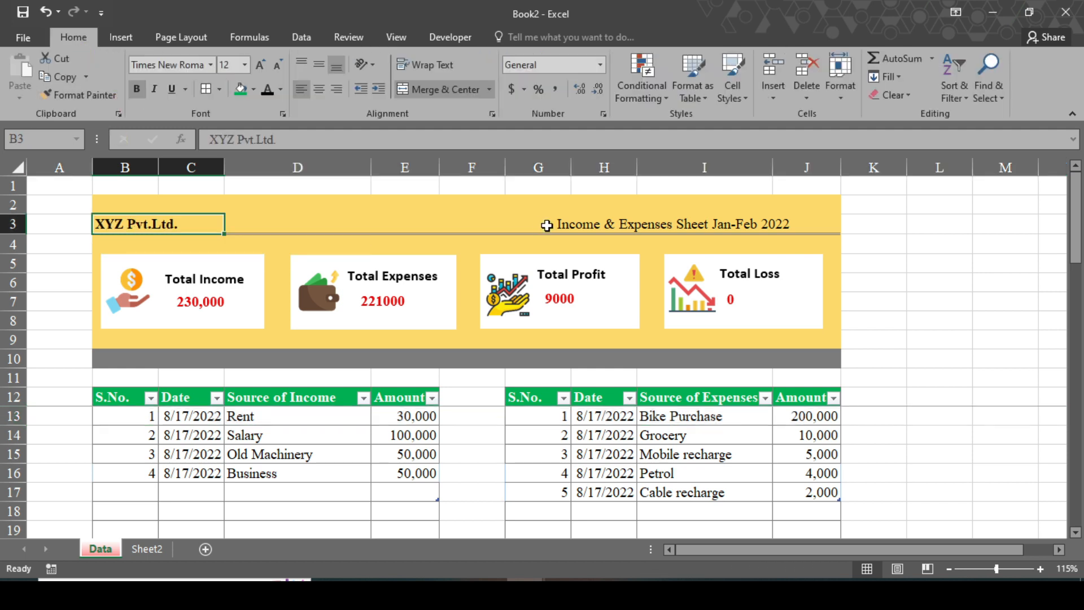
left_click(629, 224)
left_click(136, 89)
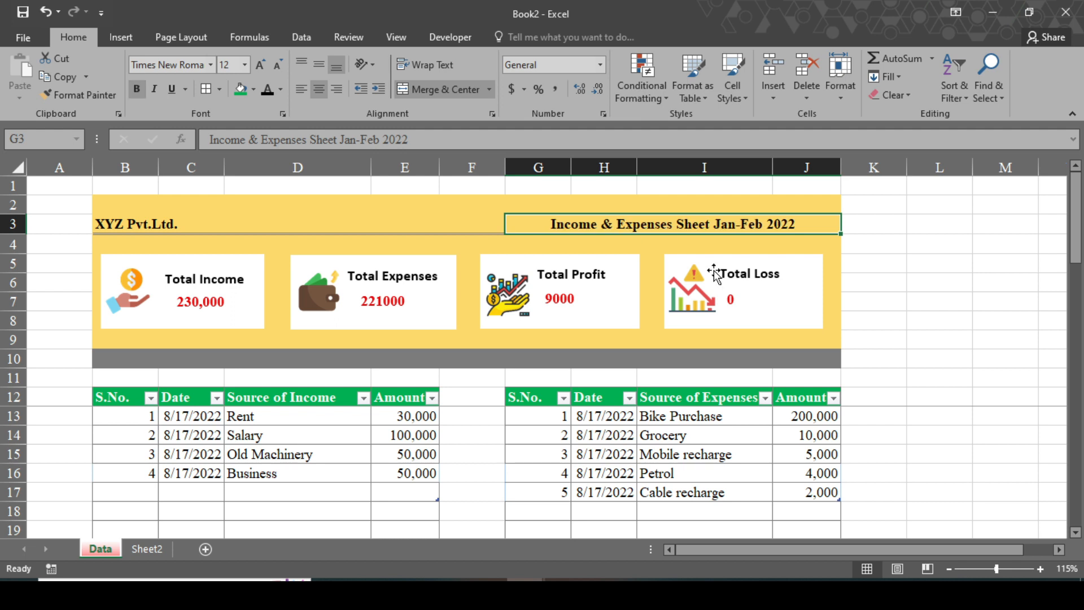
left_click(917, 307)
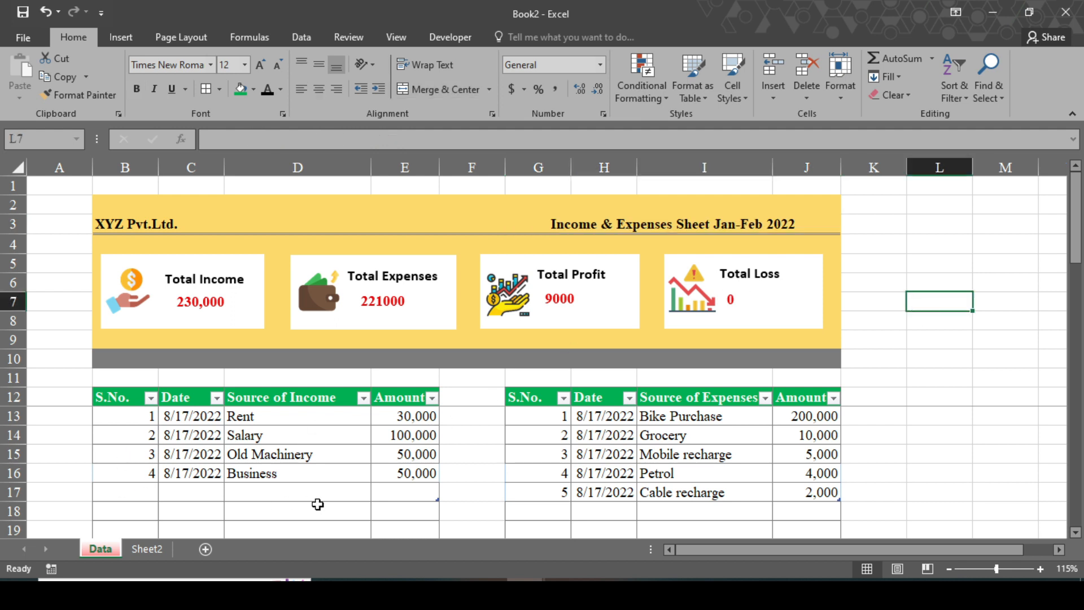